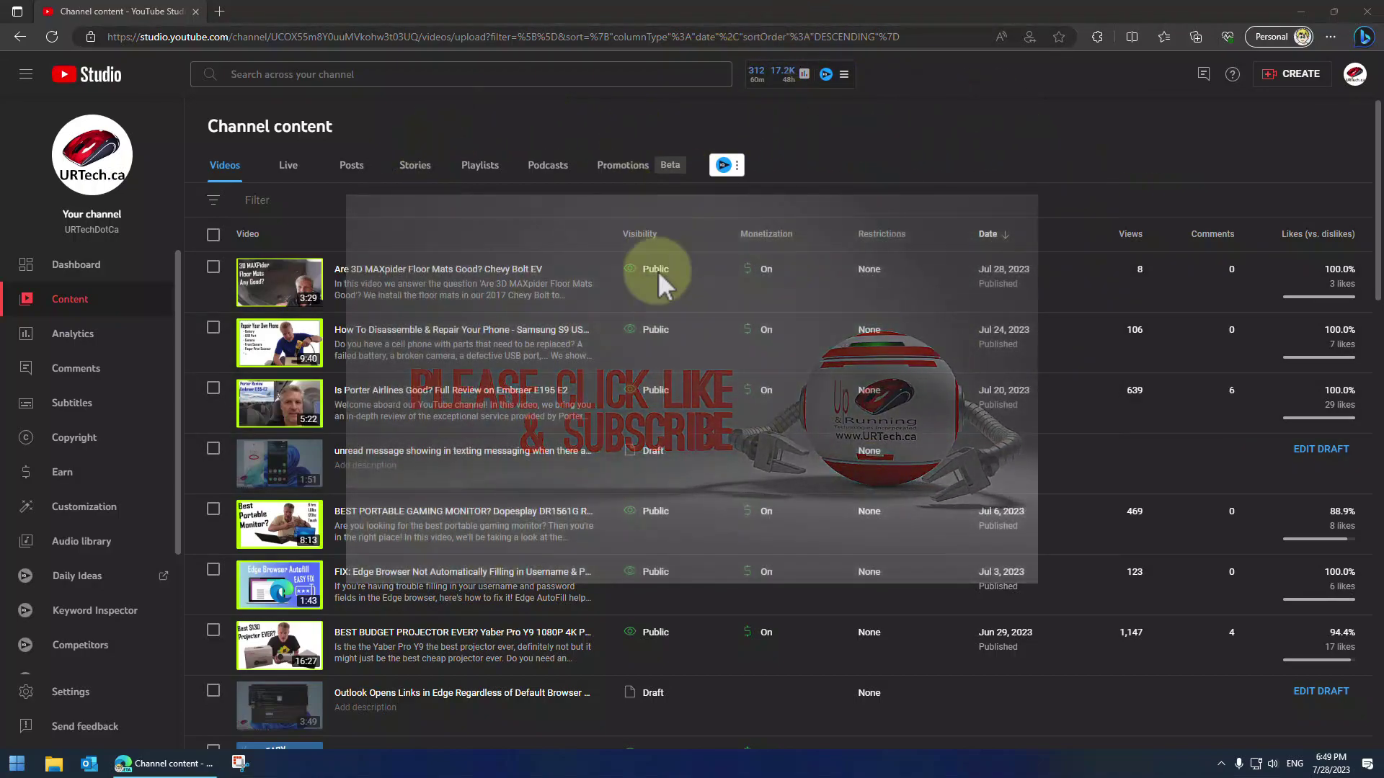
# Find the Porter Airlines Embraer E195 E2 review (639 views) in the video list and open its details.
pyautogui.scroll(-10, 1050, 325)
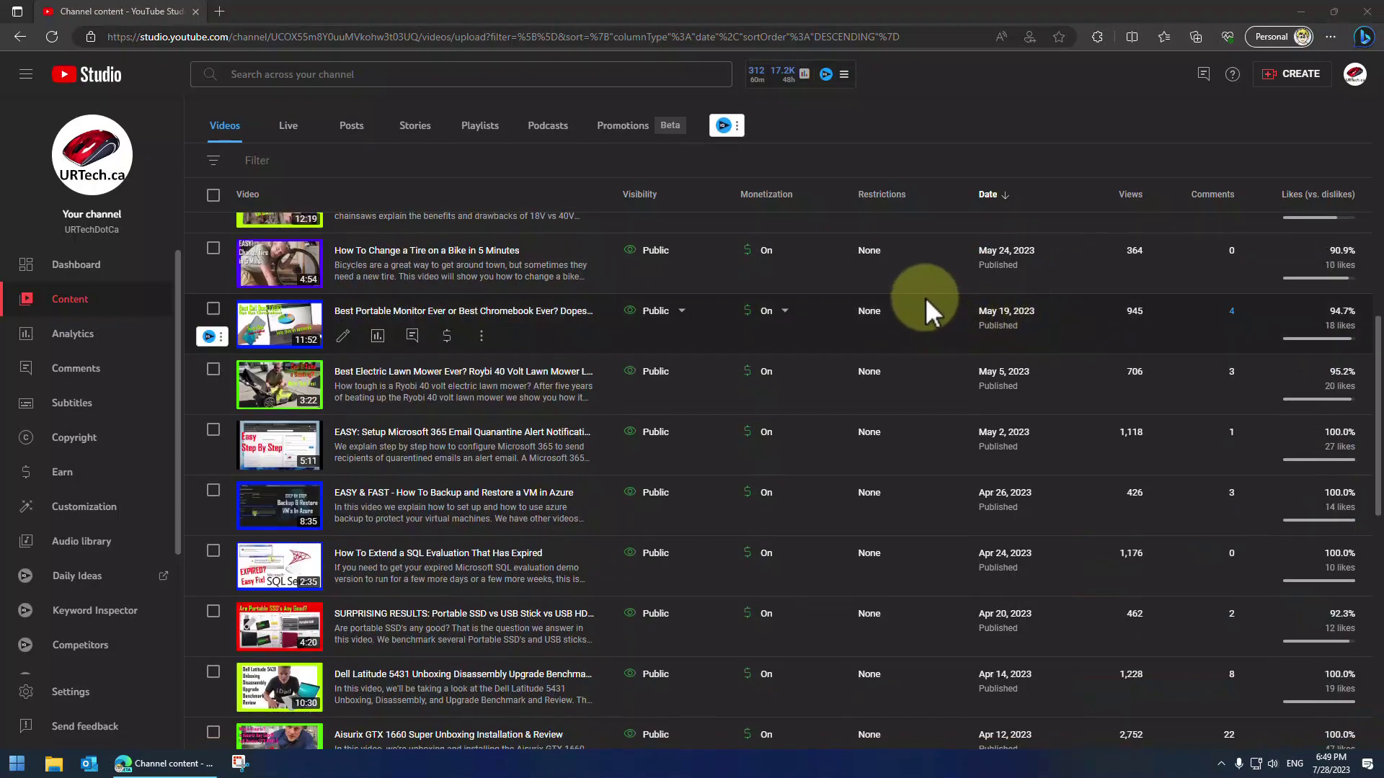
pyautogui.scroll(10, 923, 291)
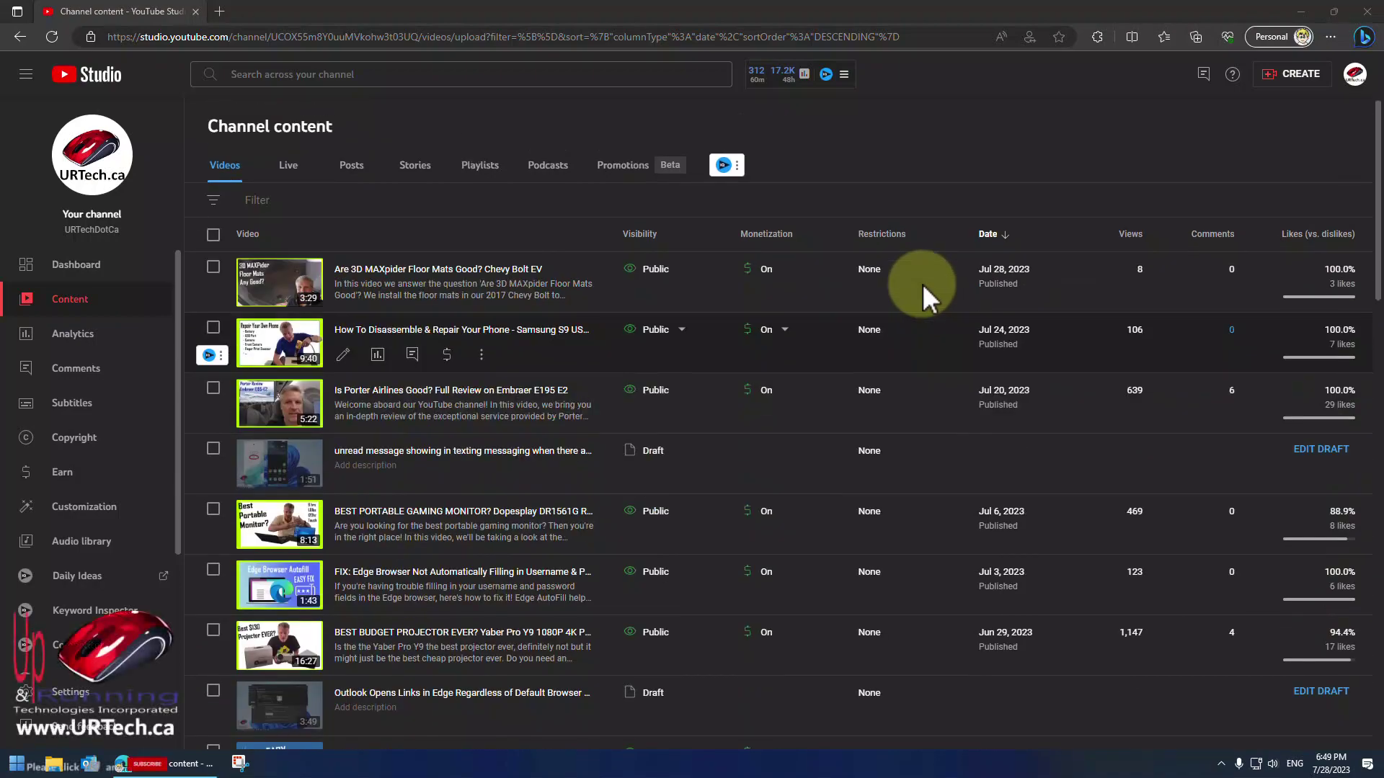
pyautogui.click(1152, 390)
pyautogui.moveTo(1122, 392); pyautogui.dragTo(1121, 393)
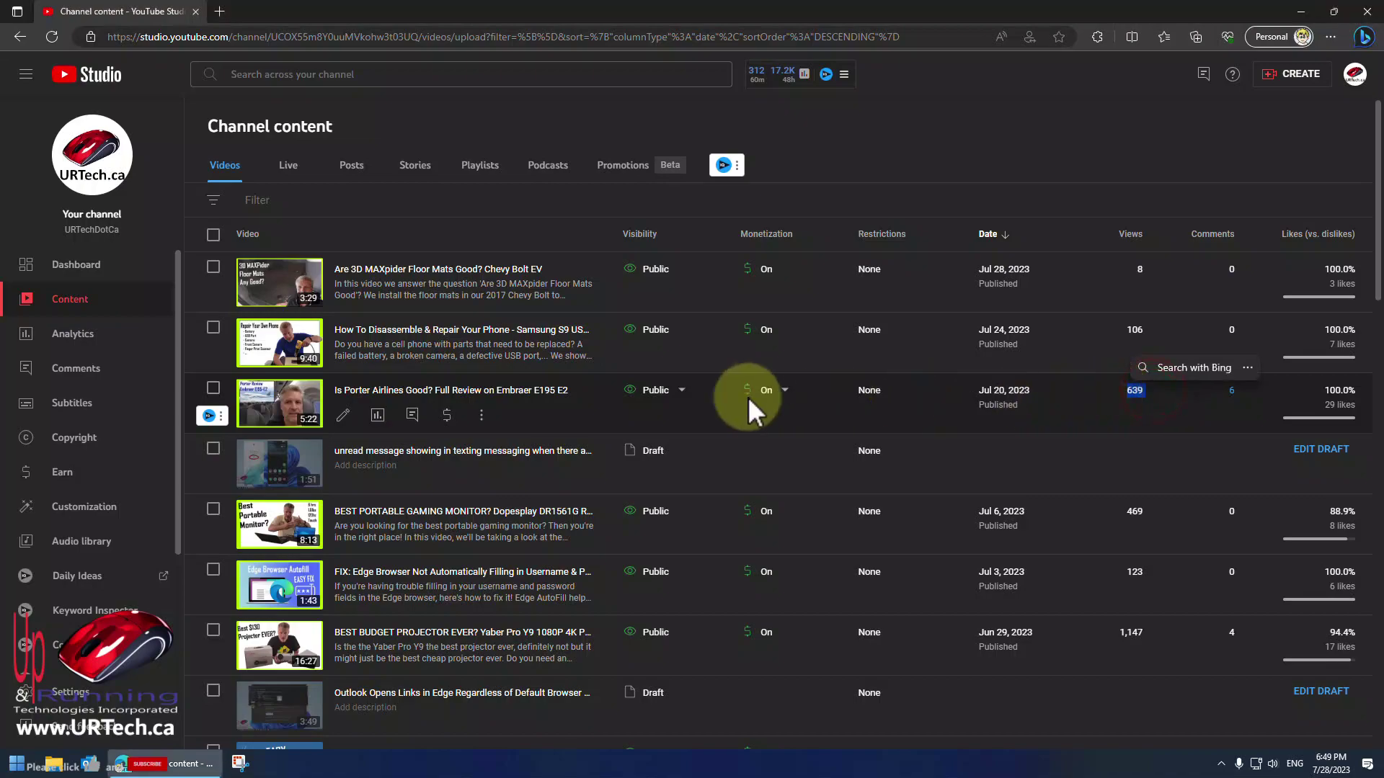
pyautogui.click(282, 413)
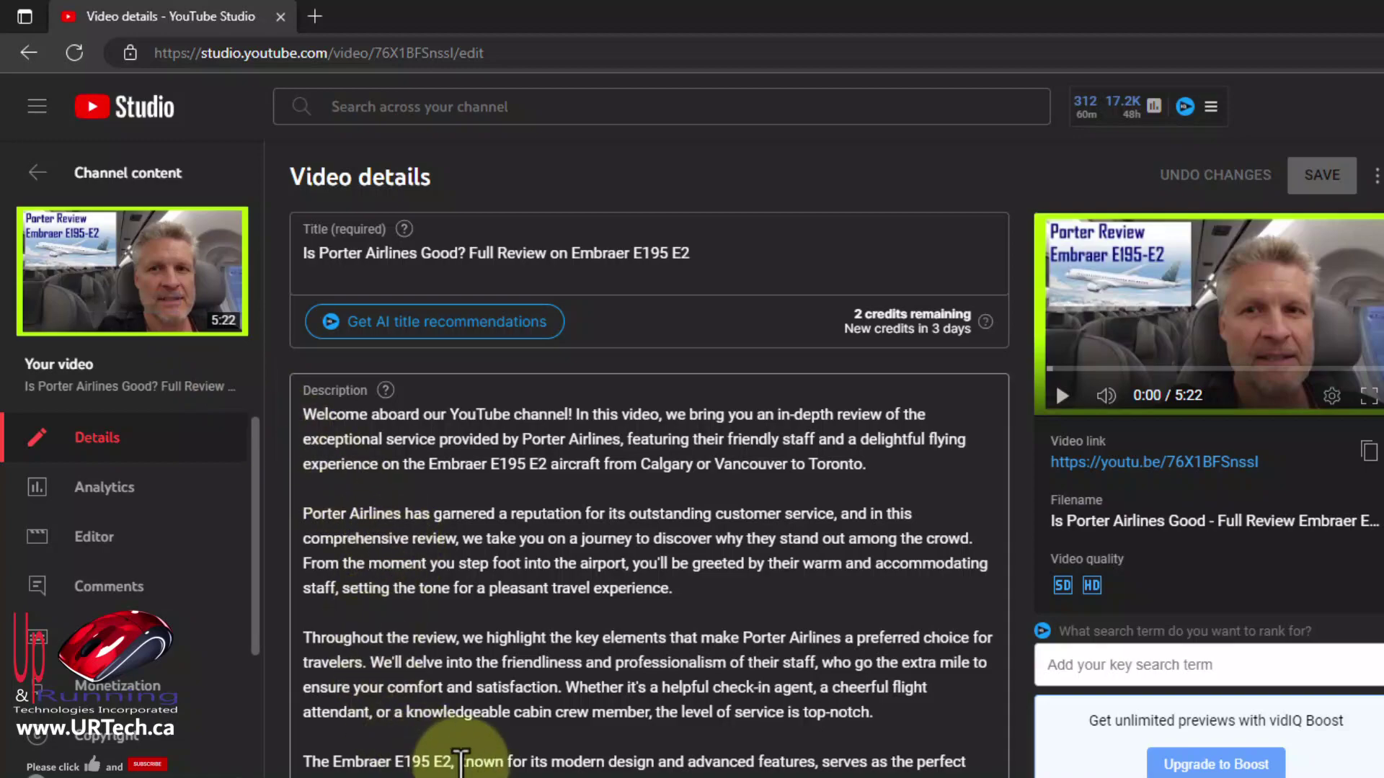
# Open the Porter Airlines review in the Editor to show its 5:21 timeline.
pyautogui.click(88, 537)
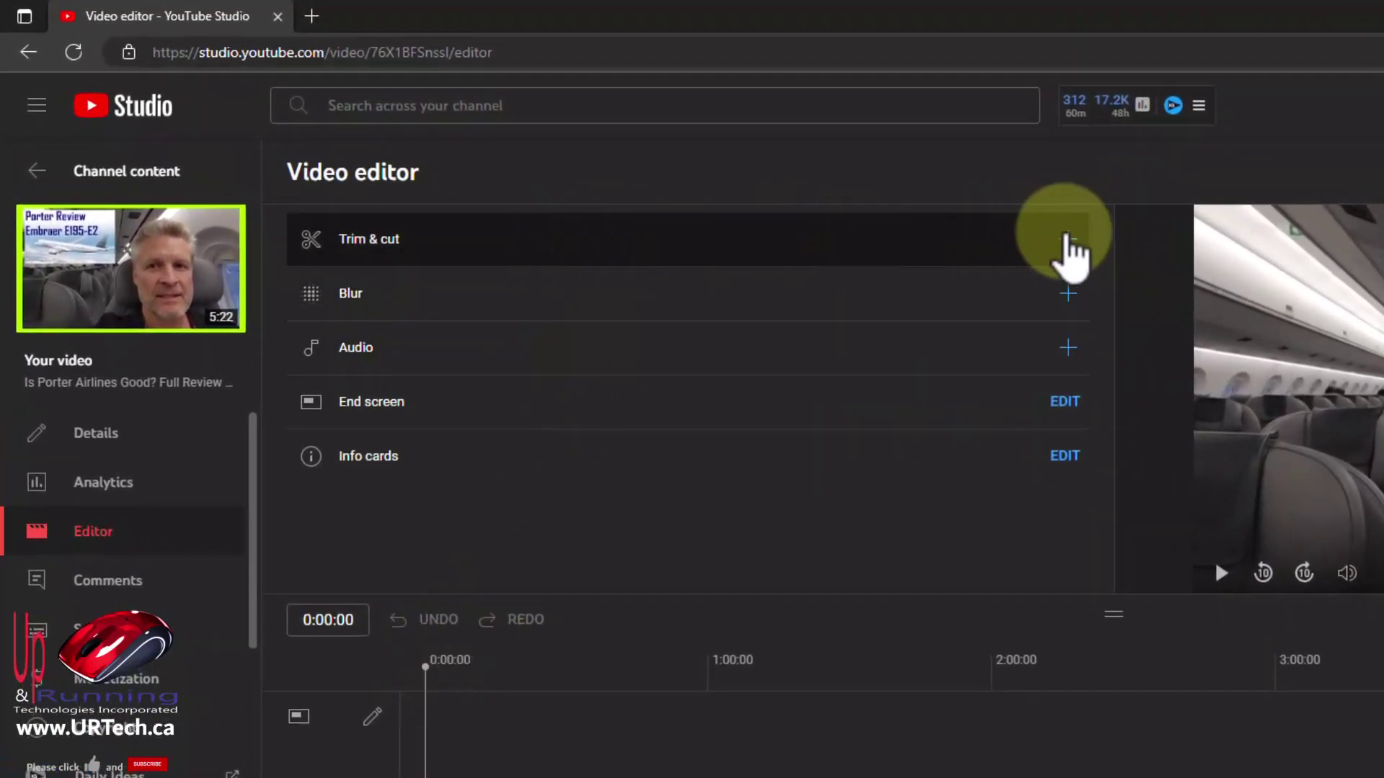
# Try trimming the video's start and its end to about 4:35, then restore full length.
pyautogui.click(1068, 239)
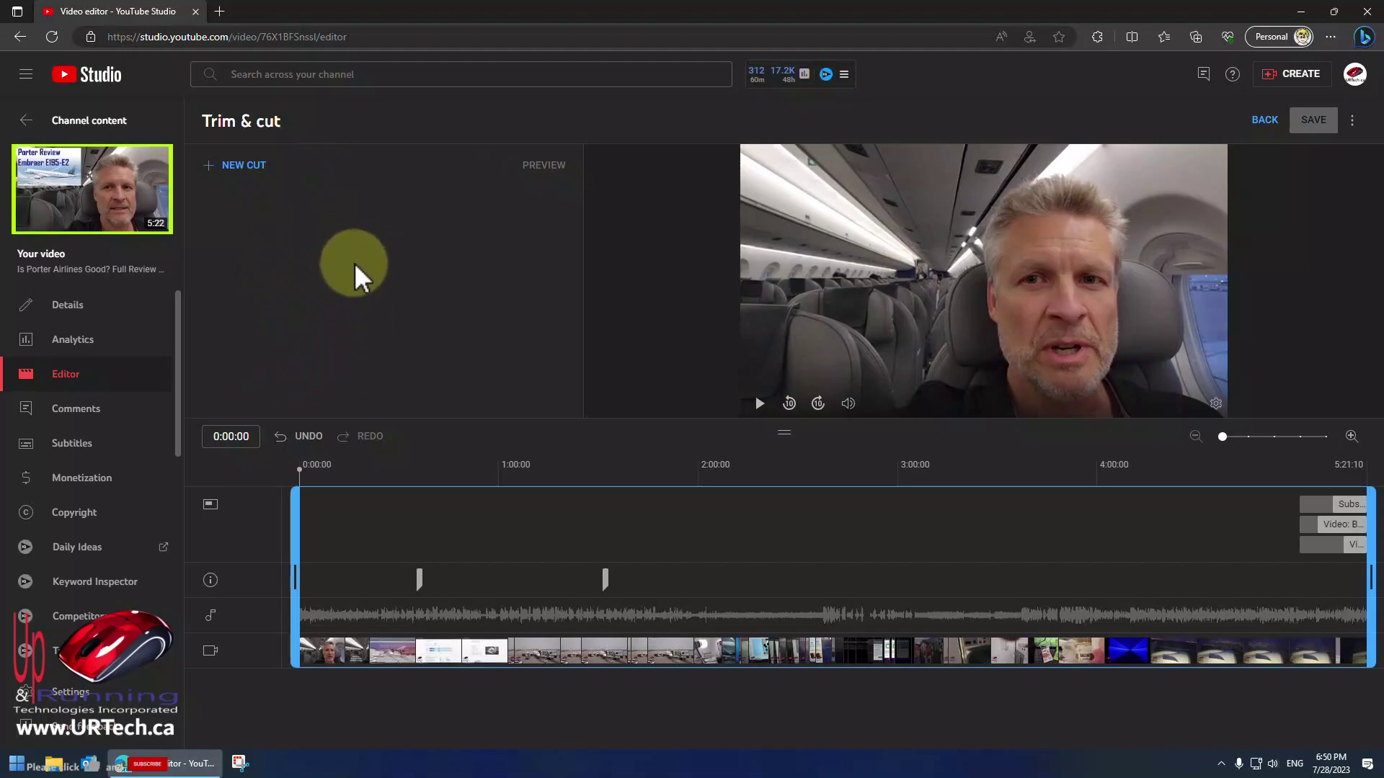
pyautogui.click(1265, 121)
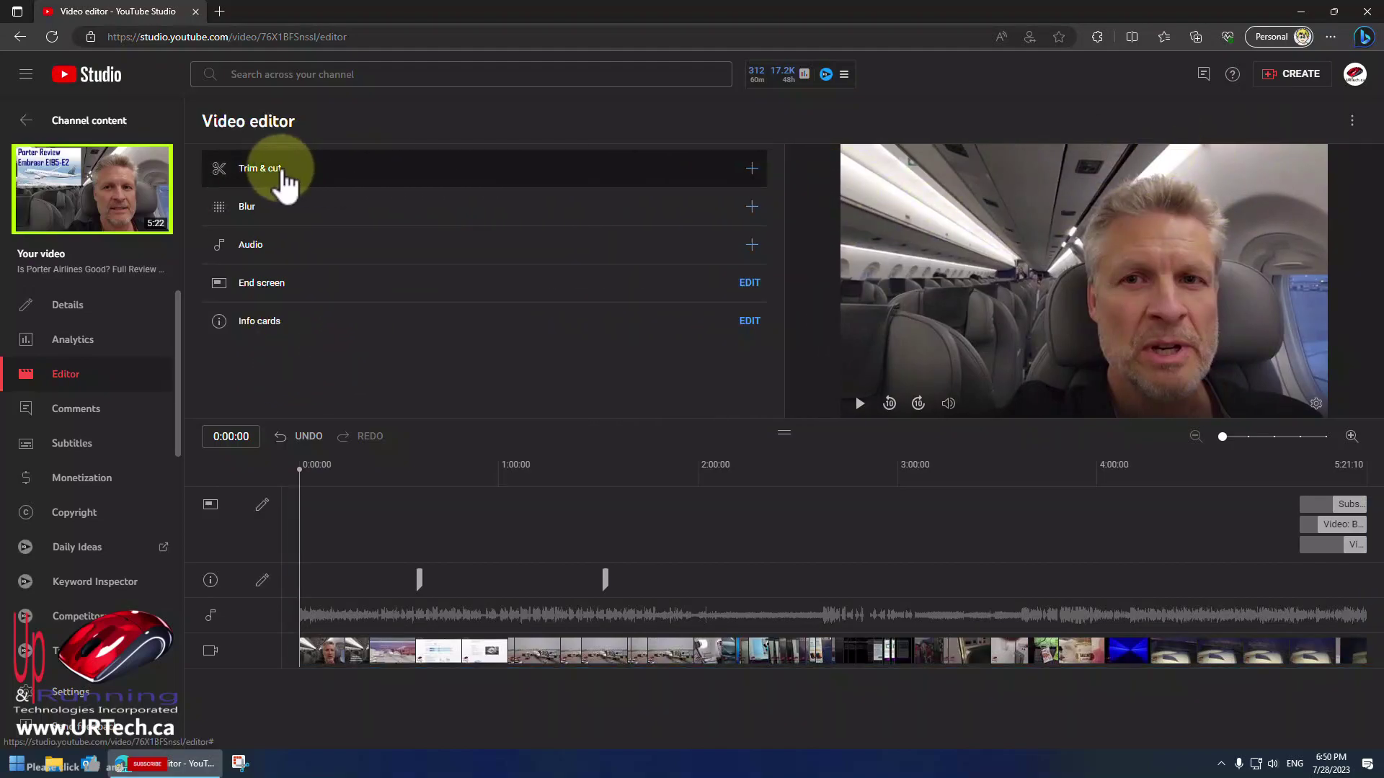
pyautogui.click(282, 173)
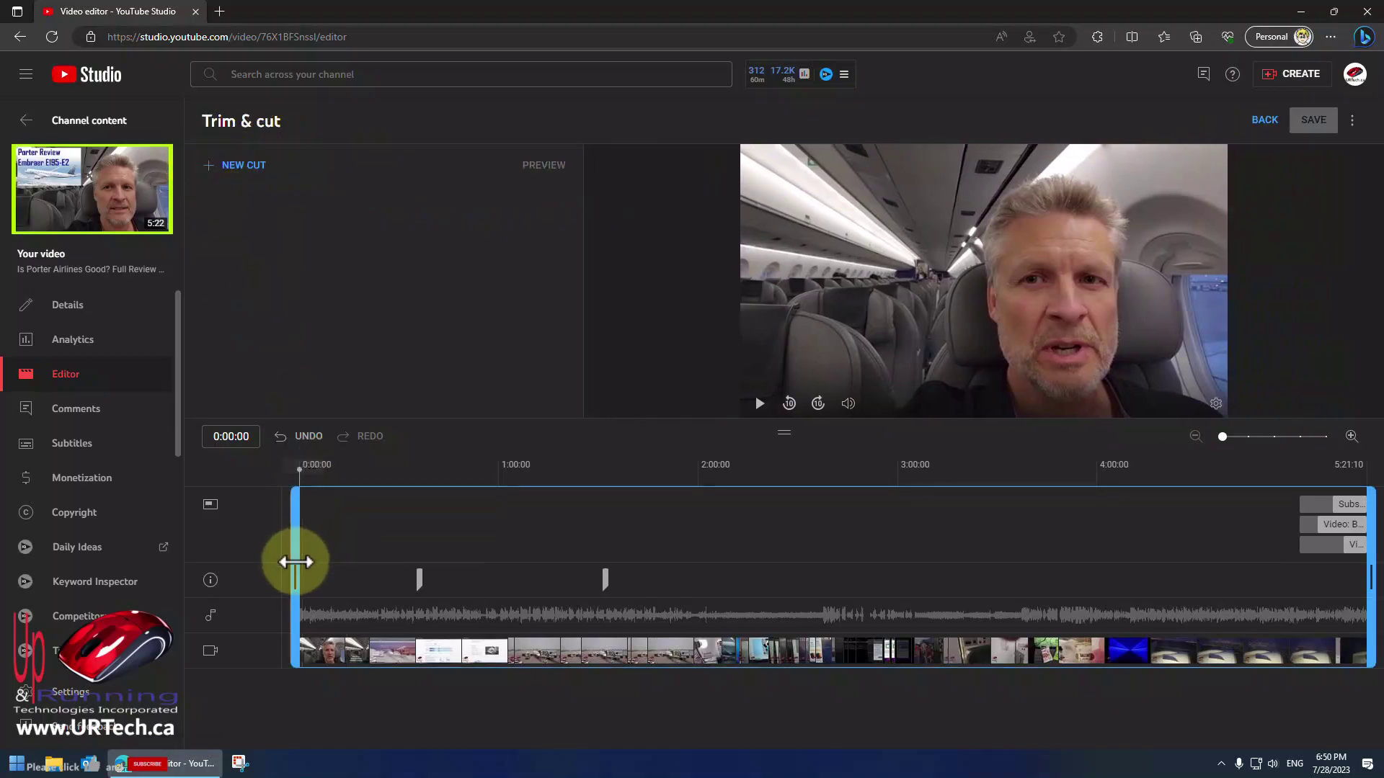
pyautogui.moveTo(295, 562); pyautogui.dragTo(253, 565)
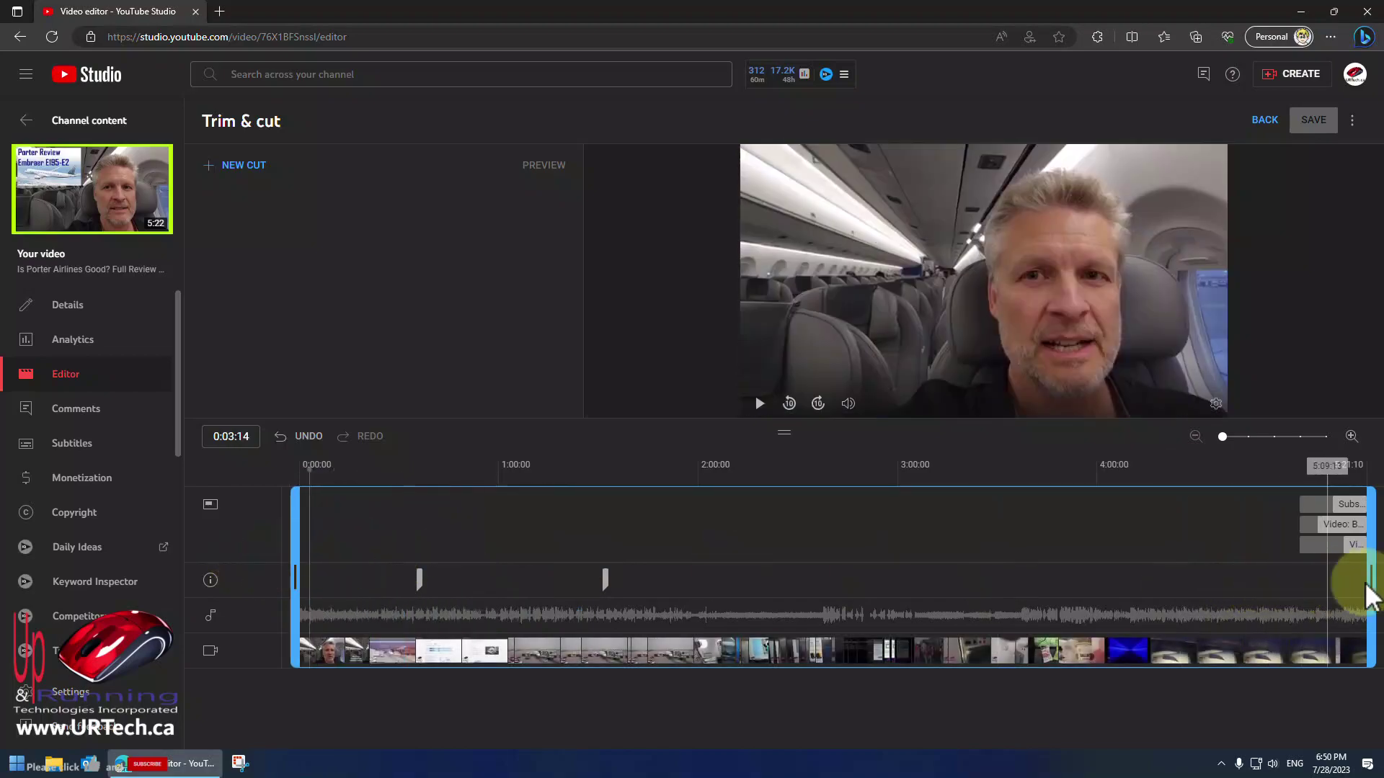
pyautogui.moveTo(1364, 581); pyautogui.dragTo(1221, 576)
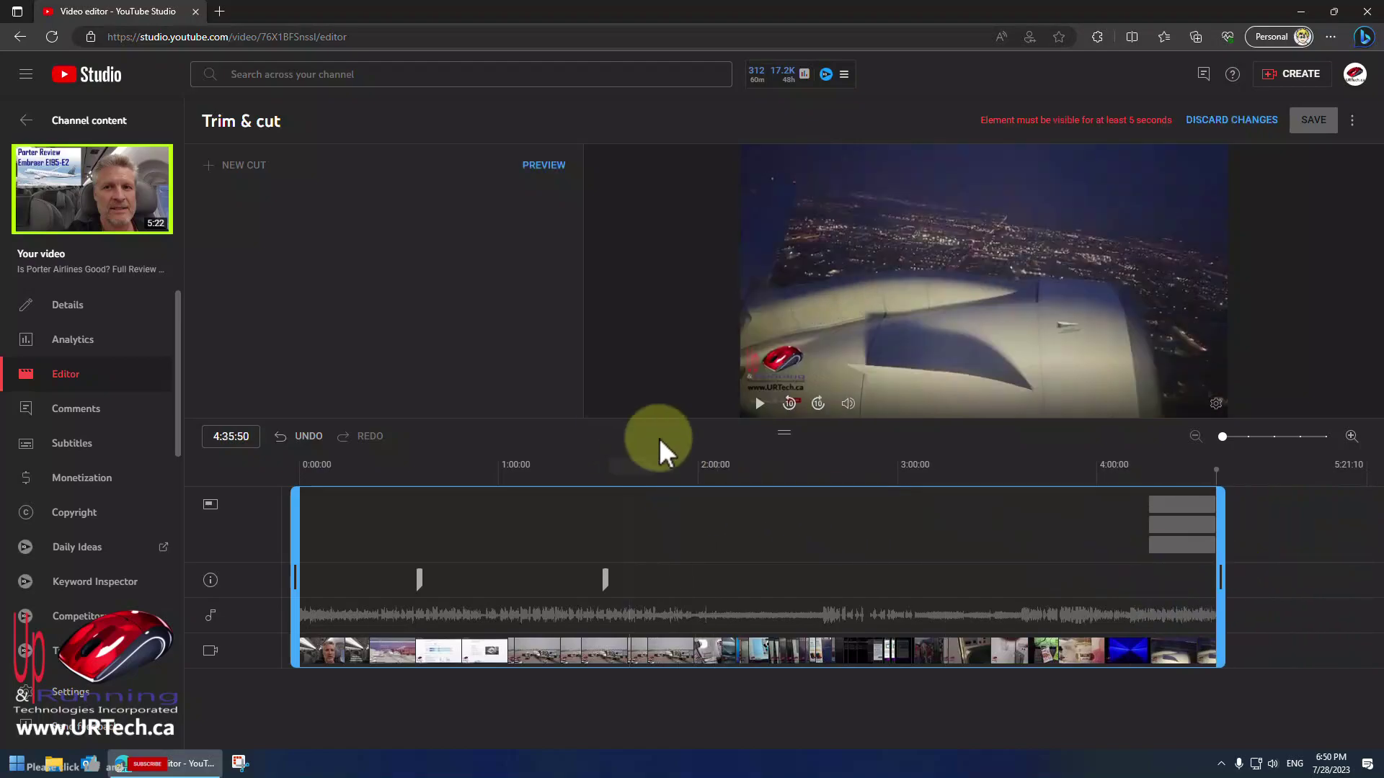
pyautogui.moveTo(1225, 576); pyautogui.dragTo(1368, 577)
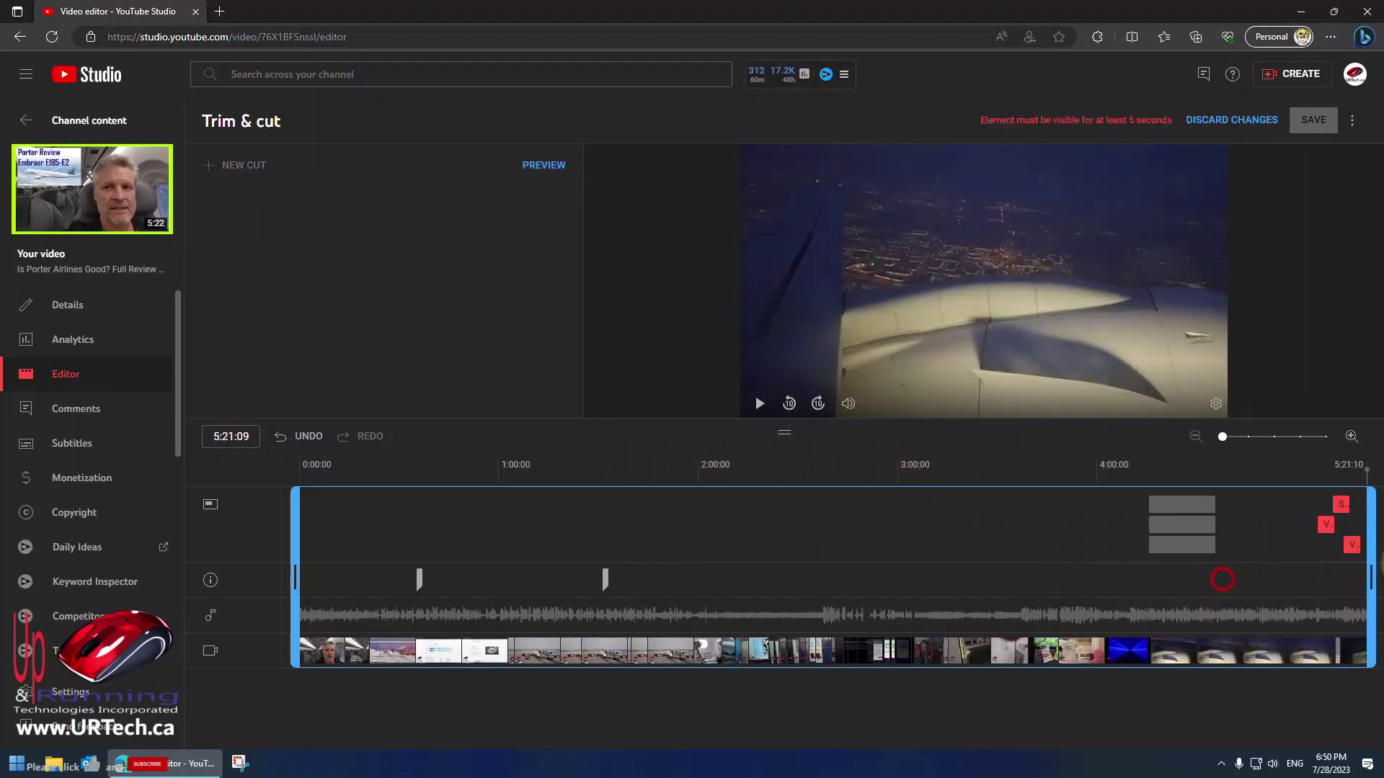
# Move the playhead back to the seat map at 0:36:25 and preview it to 0:41:43.
pyautogui.click(426, 483)
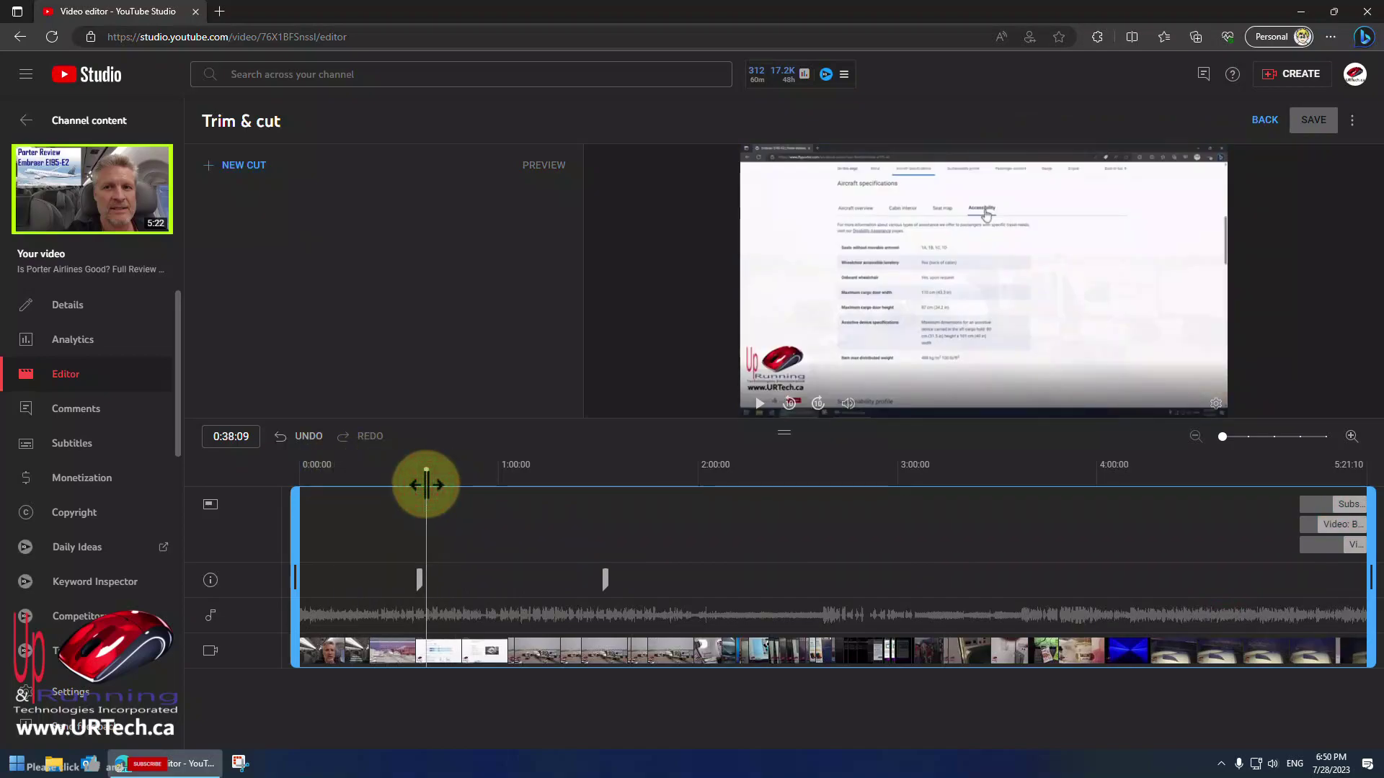
pyautogui.moveTo(425, 475); pyautogui.dragTo(421, 475)
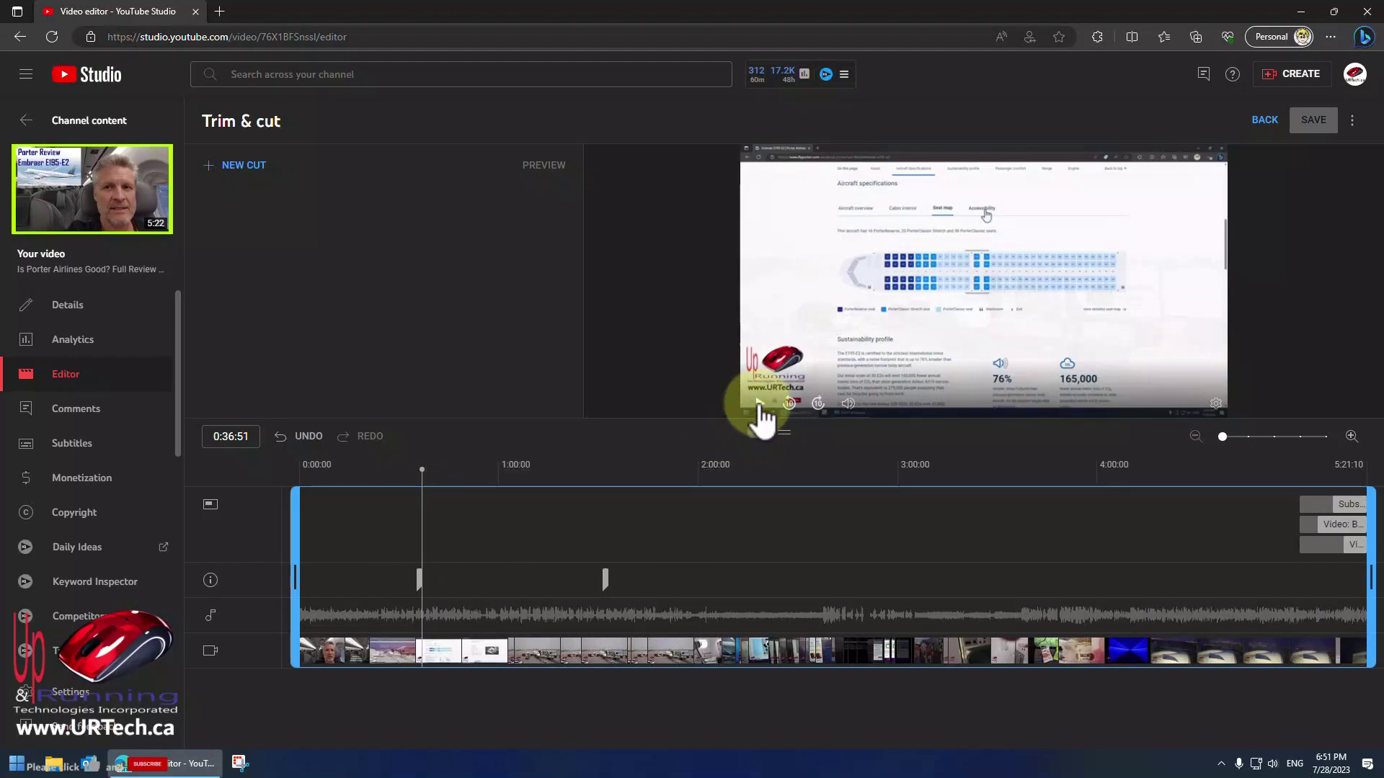
pyautogui.click(759, 405)
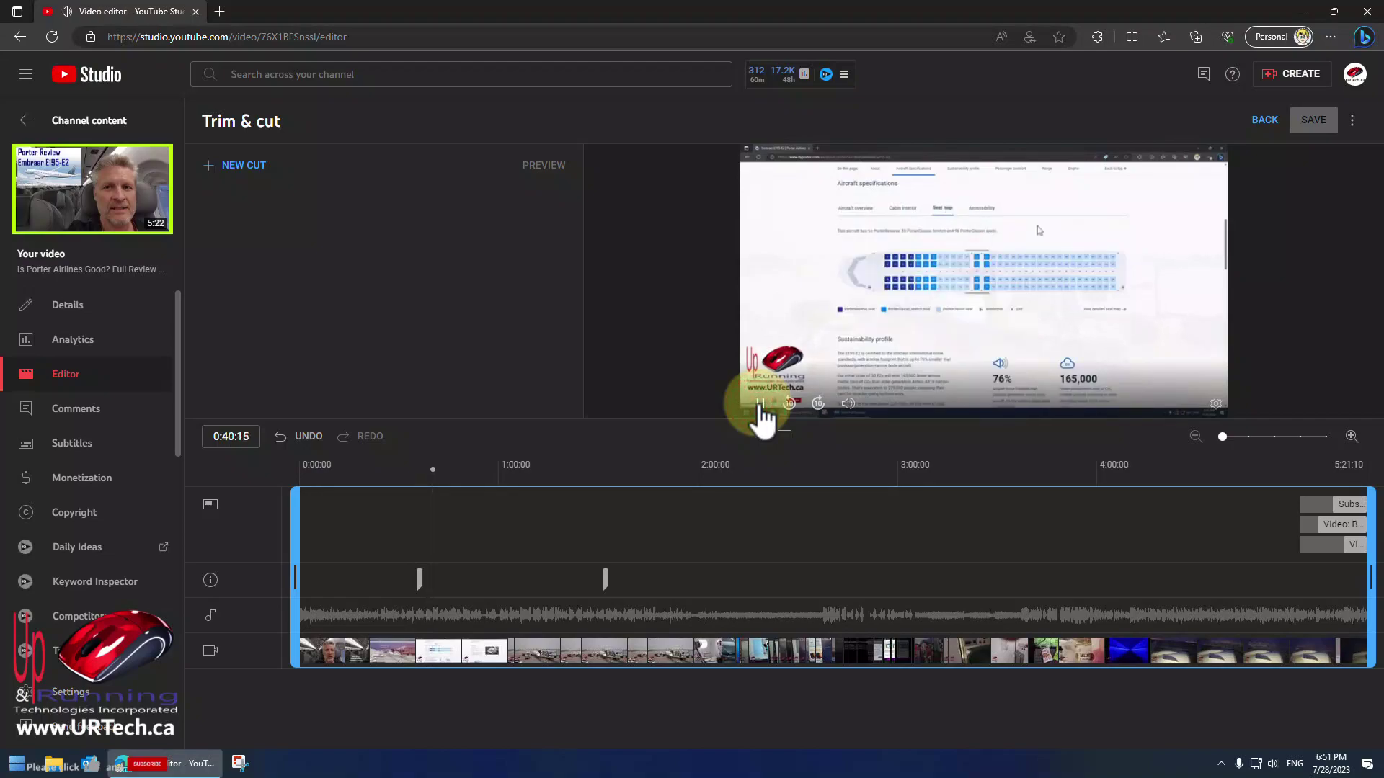
pyautogui.click(760, 405)
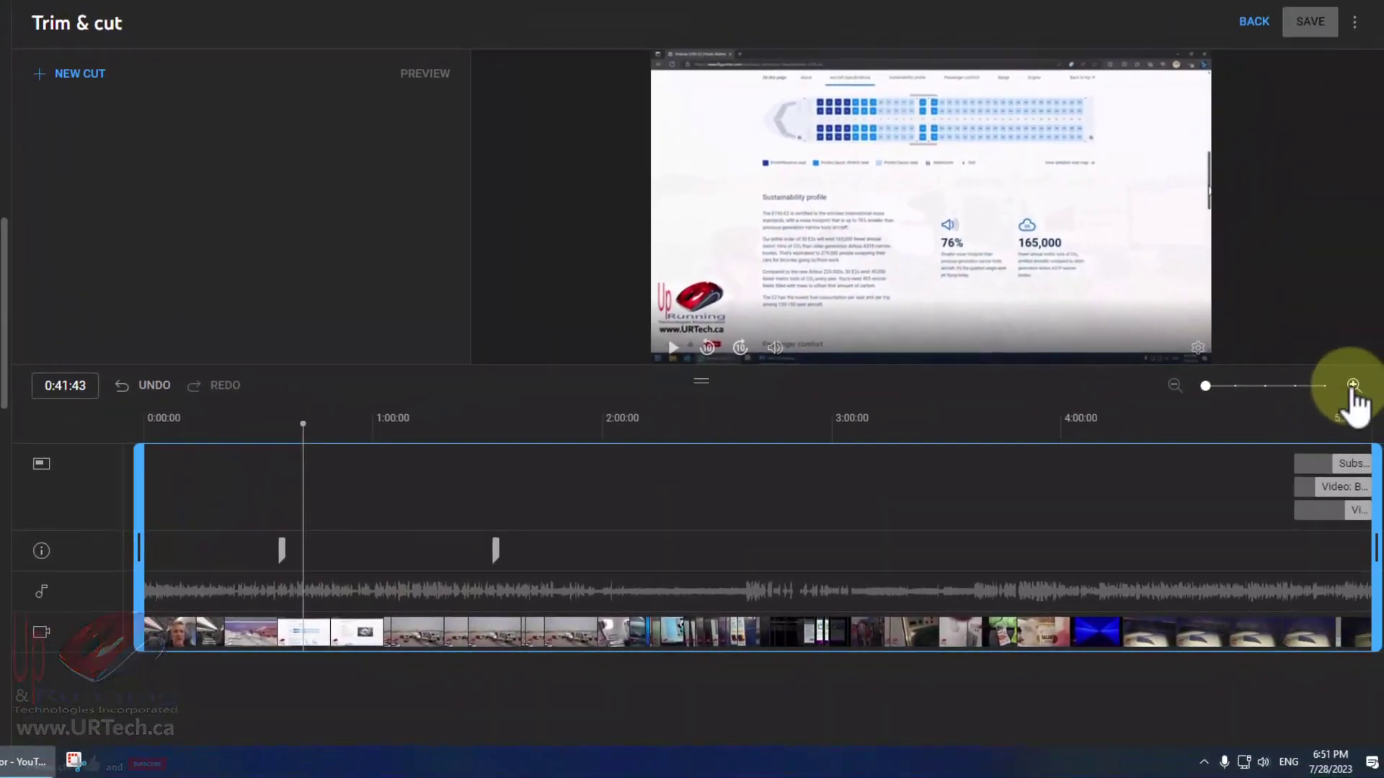
# Zoom in on the timeline, then play from 0:35:40 and stop at 0:37:42, where the Accessibility page begins.
pyautogui.click(1345, 385)
pyautogui.click(1345, 385)
pyautogui.click(1345, 386)
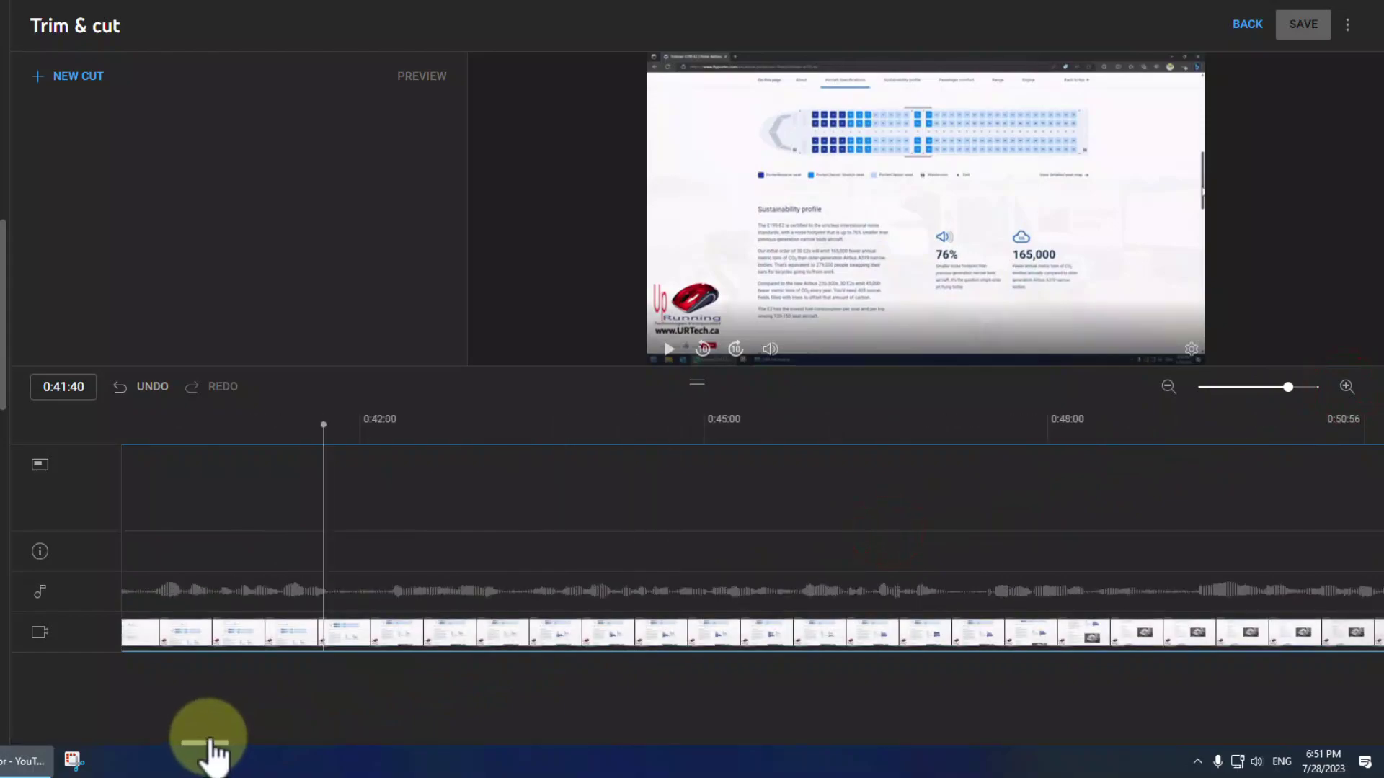
pyautogui.moveTo(201, 742); pyautogui.dragTo(173, 745)
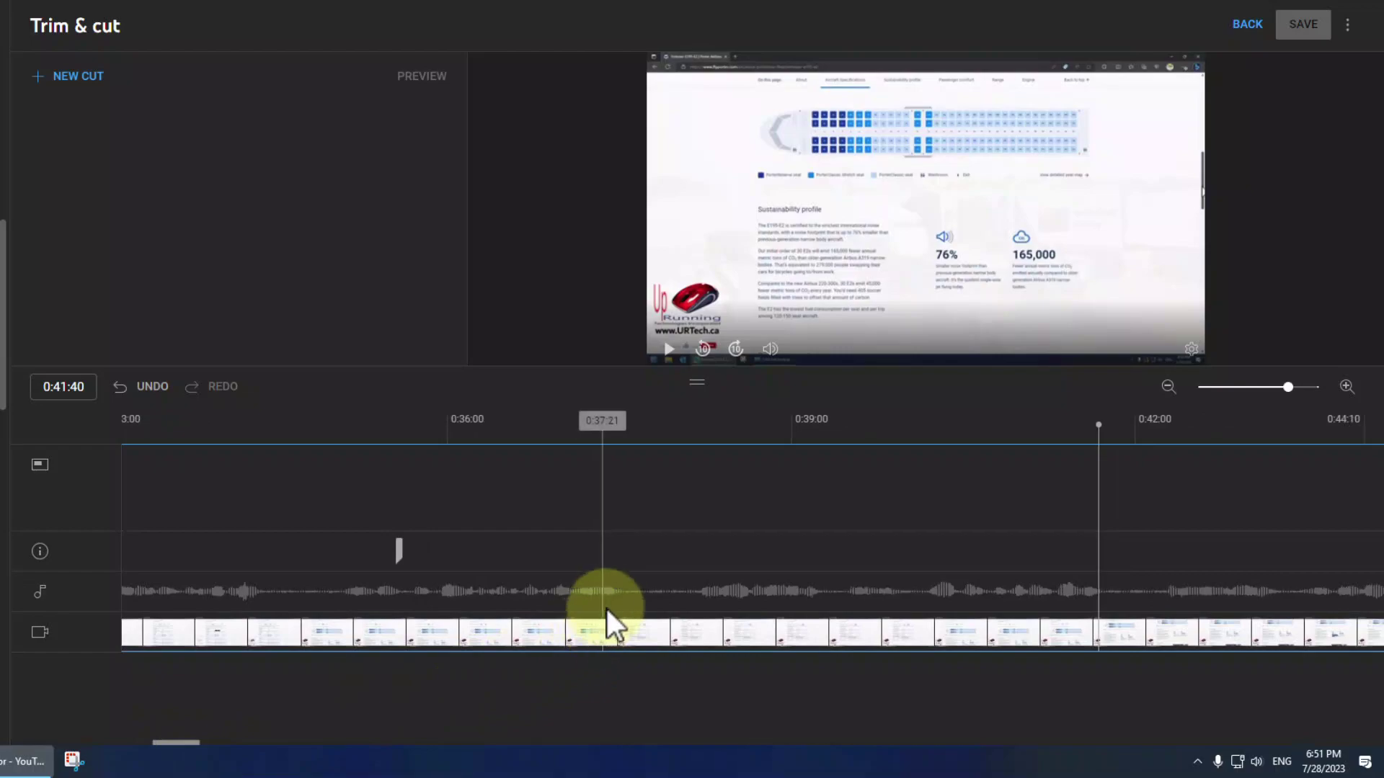
pyautogui.click(1127, 592)
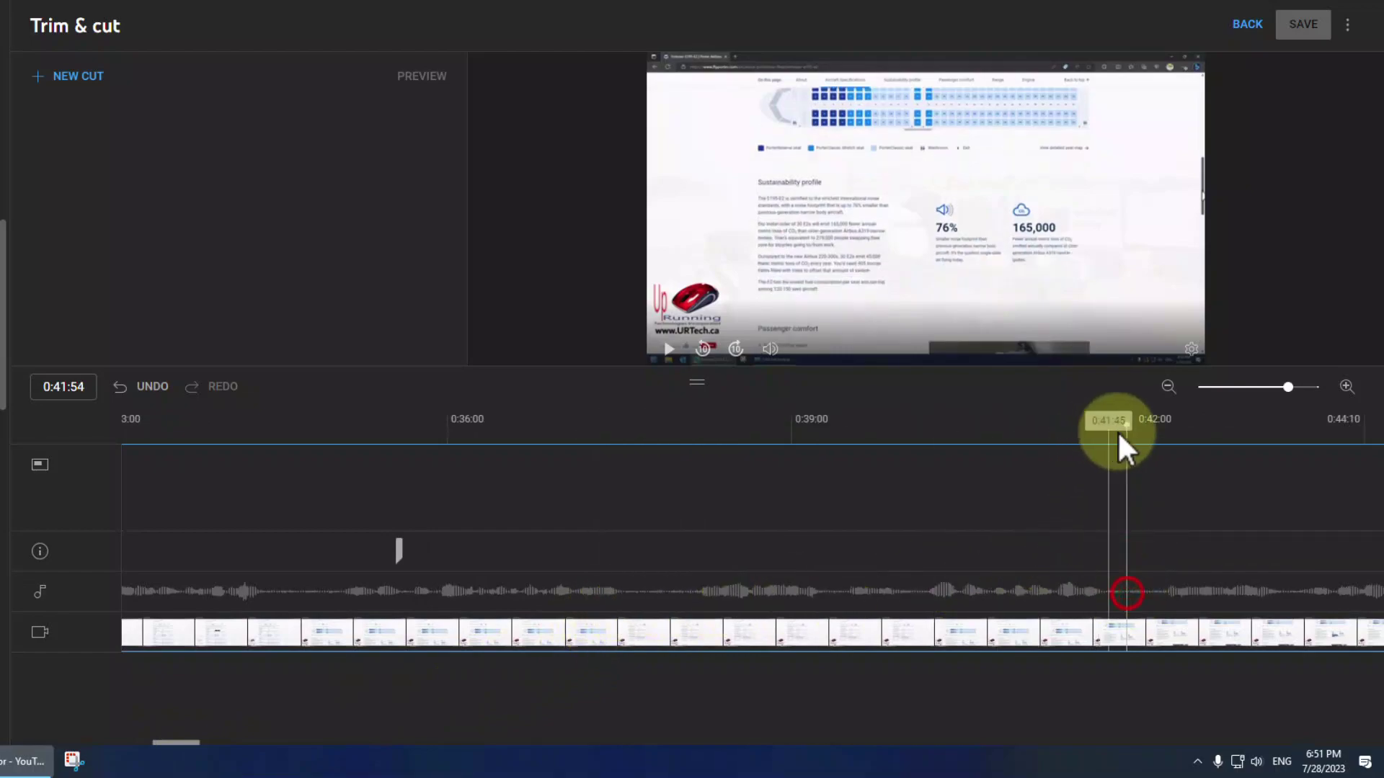
pyautogui.moveTo(1125, 425); pyautogui.dragTo(412, 437)
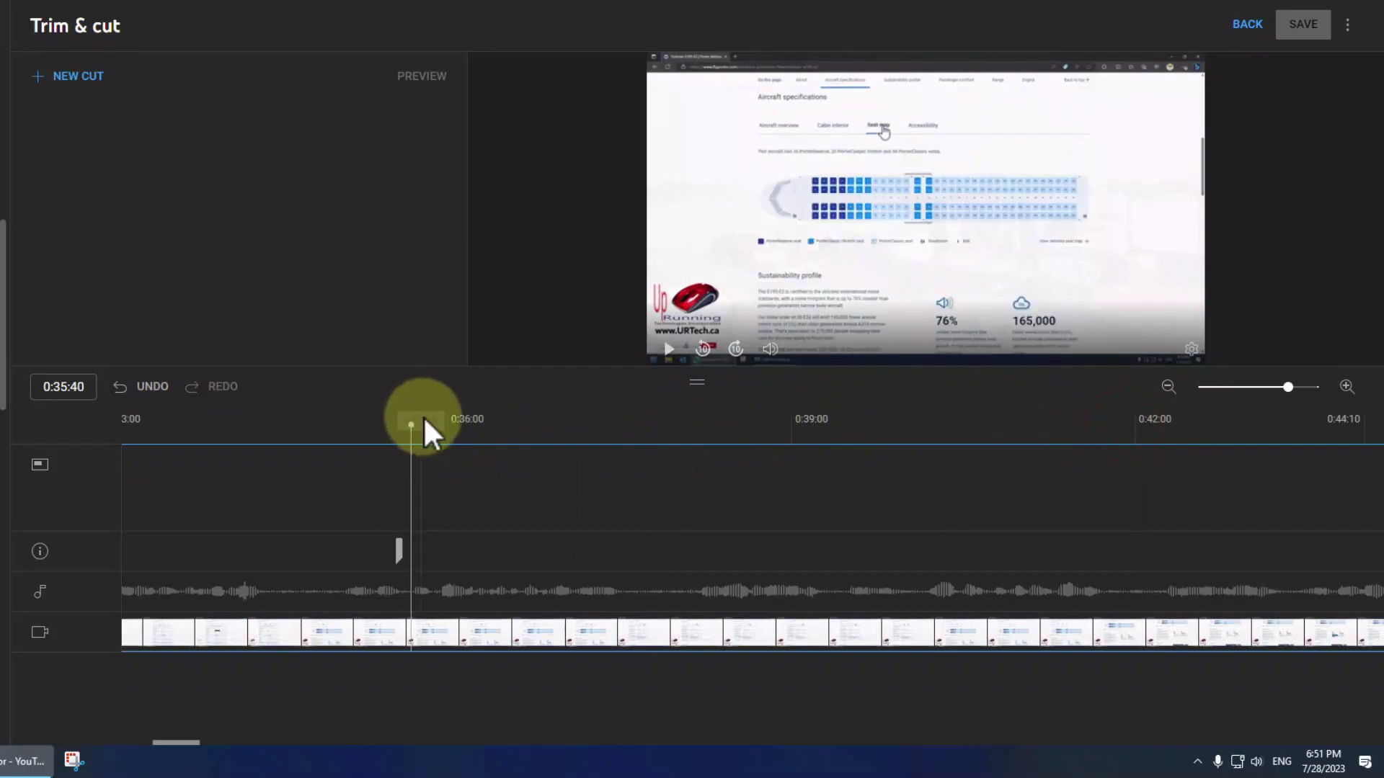
pyautogui.click(670, 350)
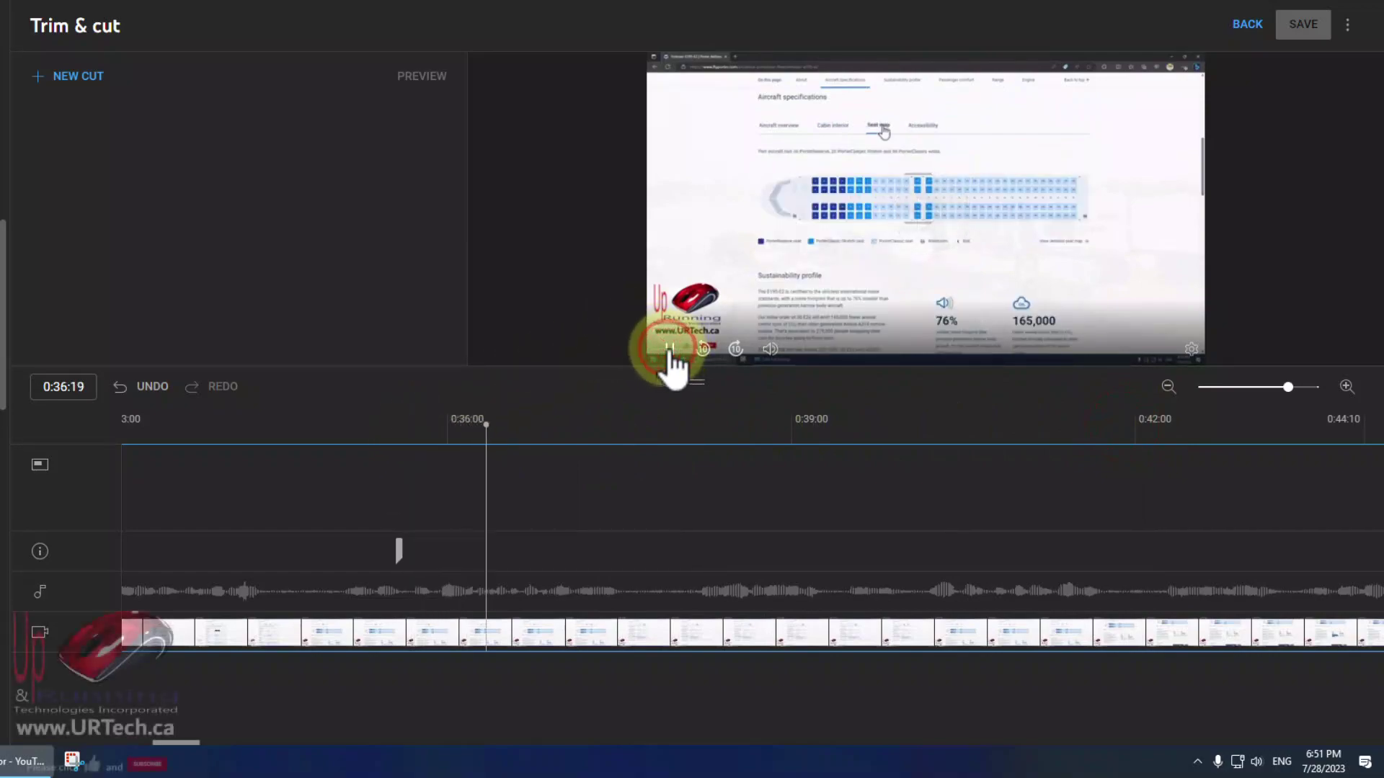
pyautogui.click(669, 351)
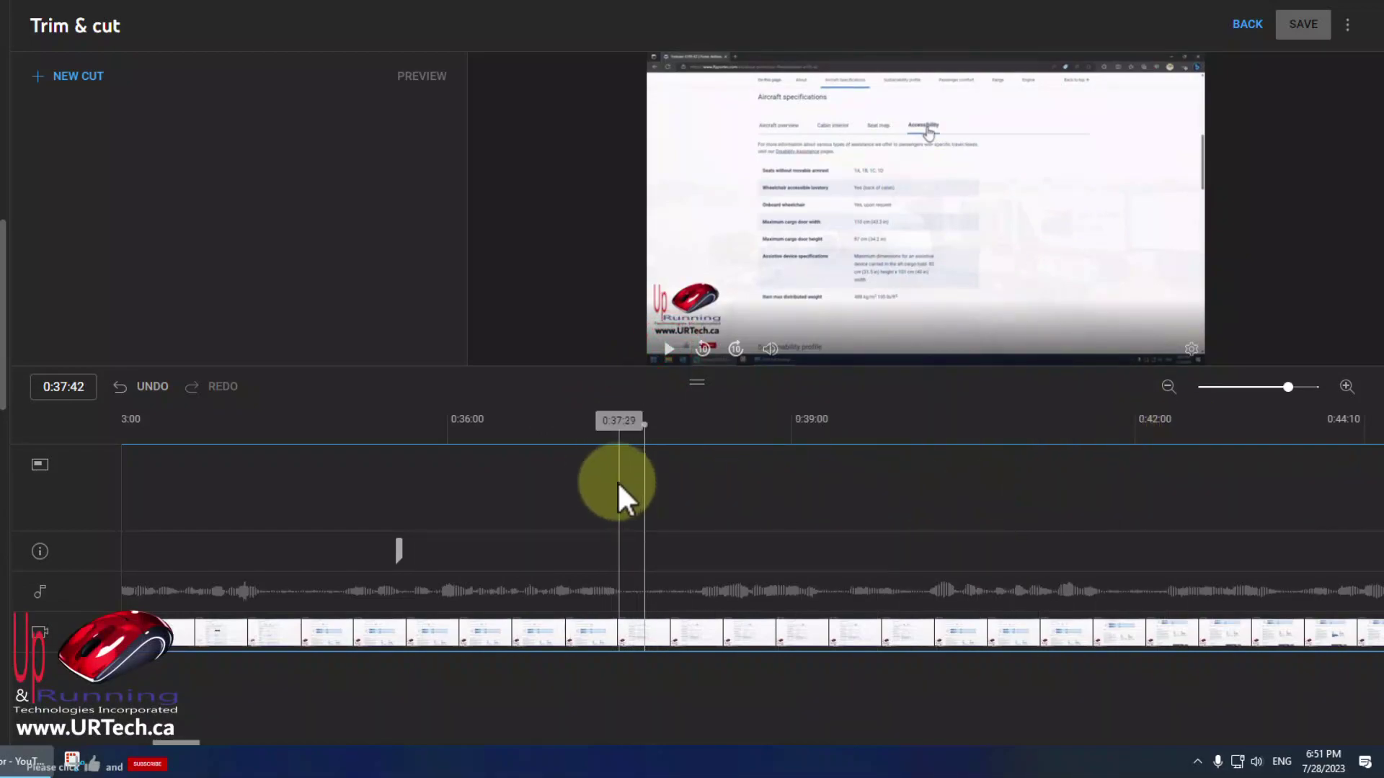
# Create Cut 1 starting at 0:37:42, extend its end to 0:41:59, and confirm it.
pyautogui.click(41, 80)
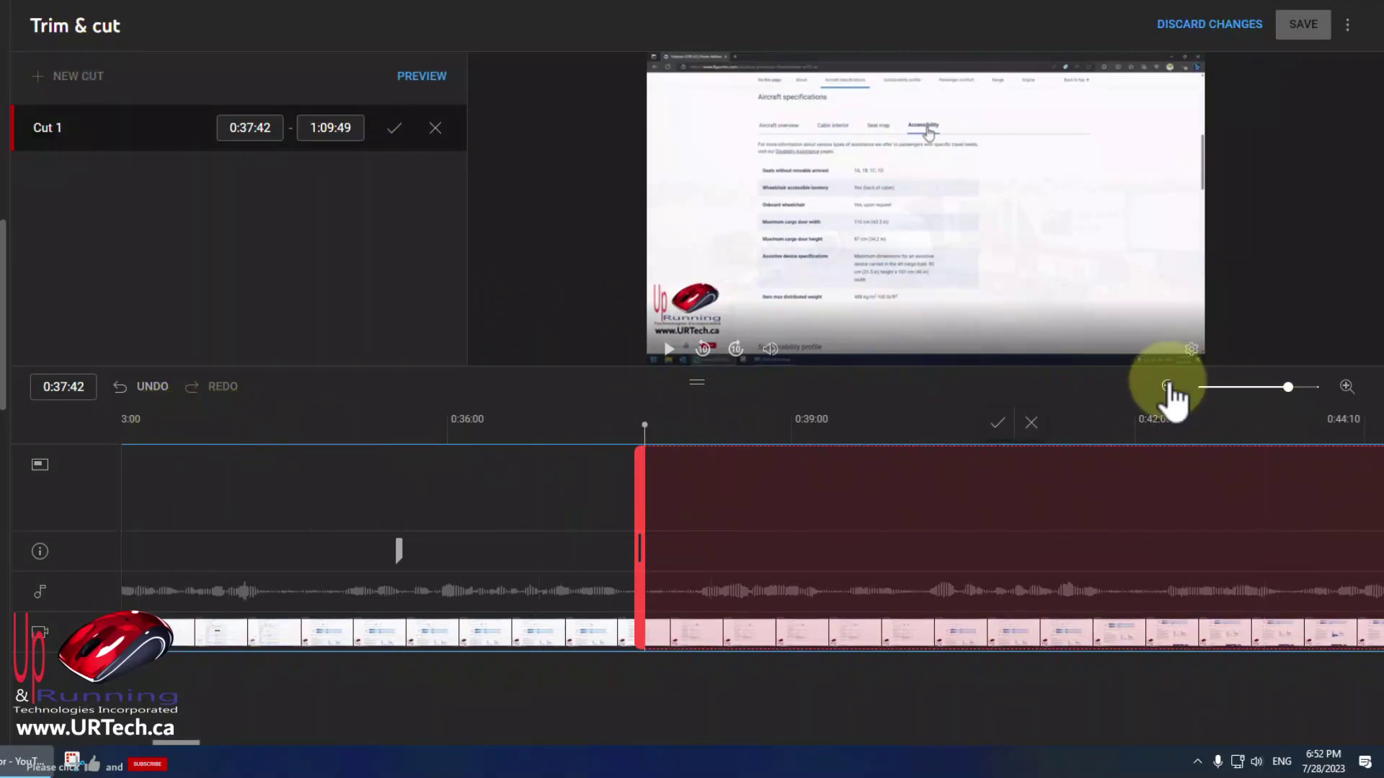
pyautogui.click(1168, 387)
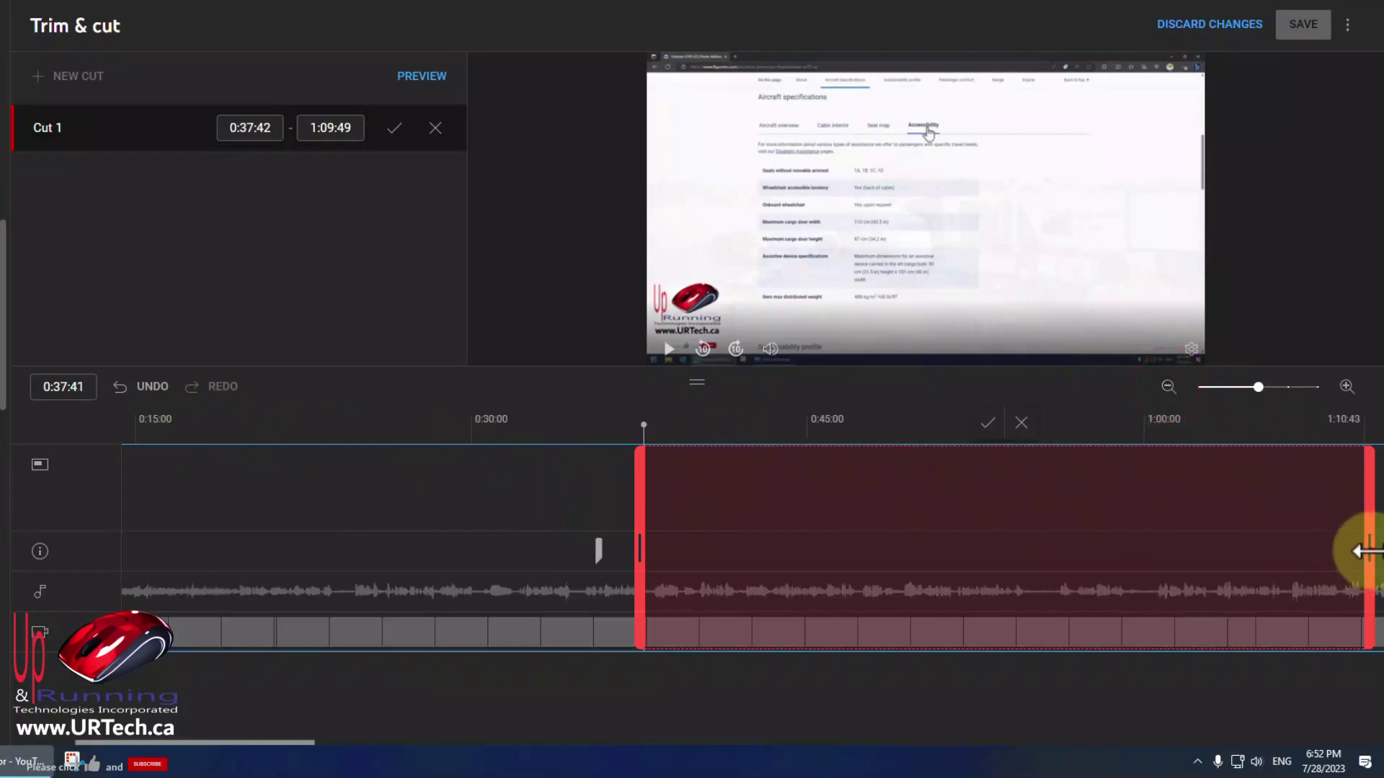
pyautogui.moveTo(1367, 551); pyautogui.dragTo(674, 533)
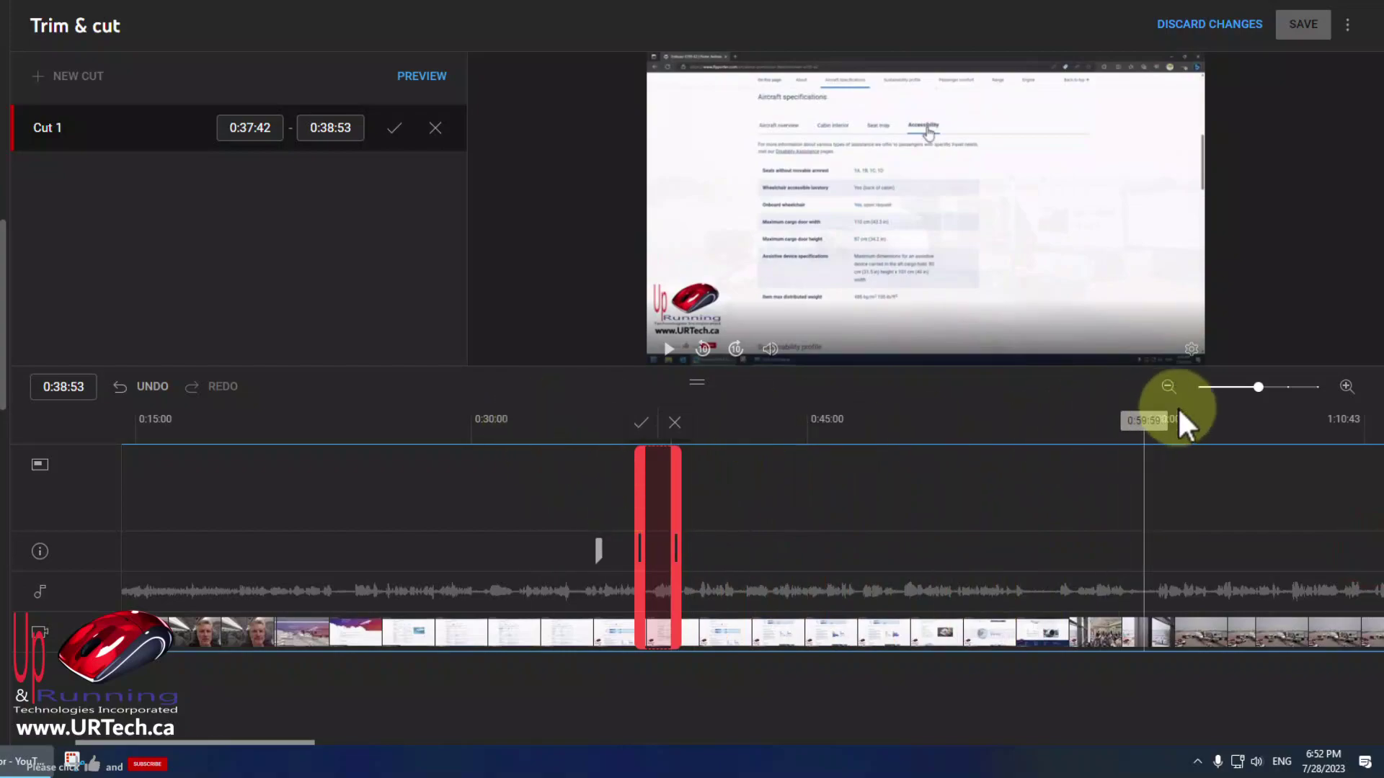
pyautogui.click(1346, 387)
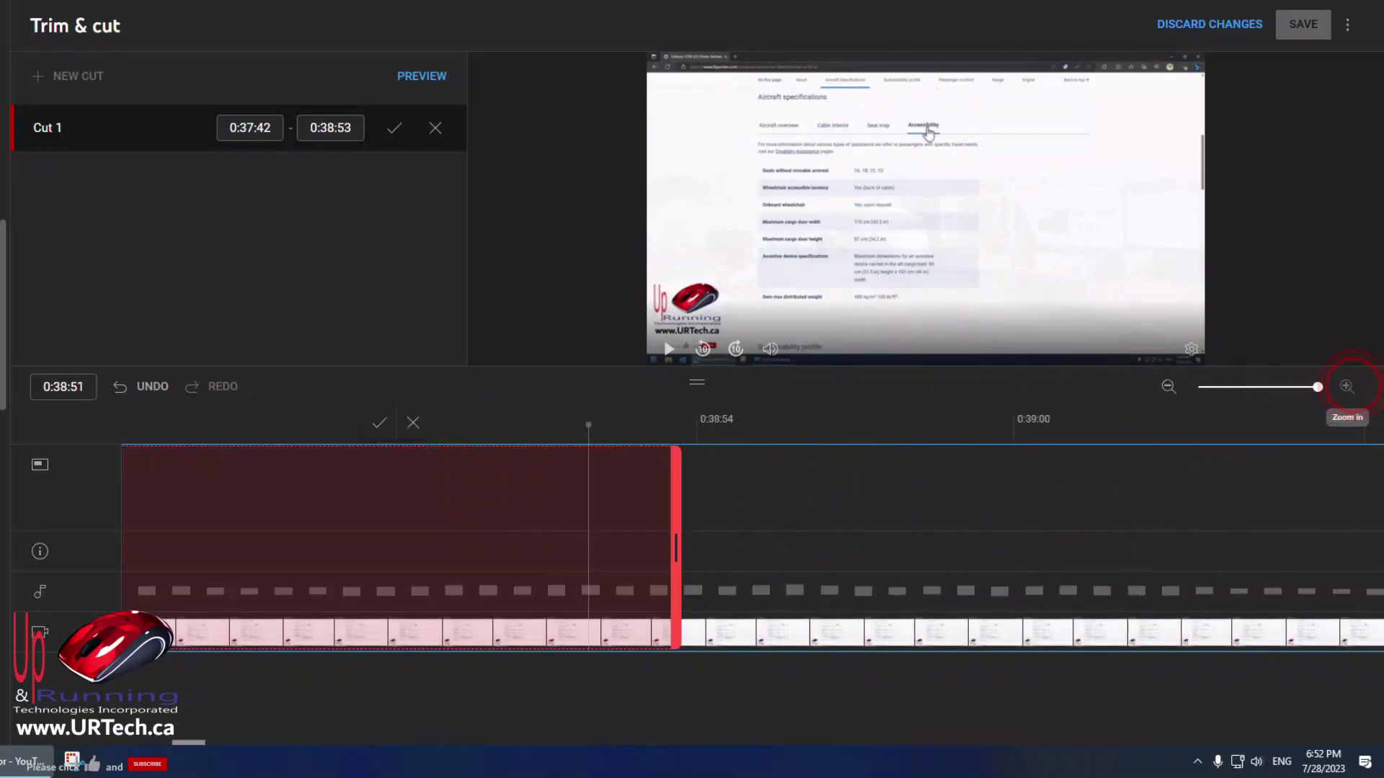
pyautogui.click(1168, 387)
pyautogui.moveTo(179, 742); pyautogui.dragTo(204, 742)
pyautogui.moveTo(402, 557); pyautogui.dragTo(754, 542)
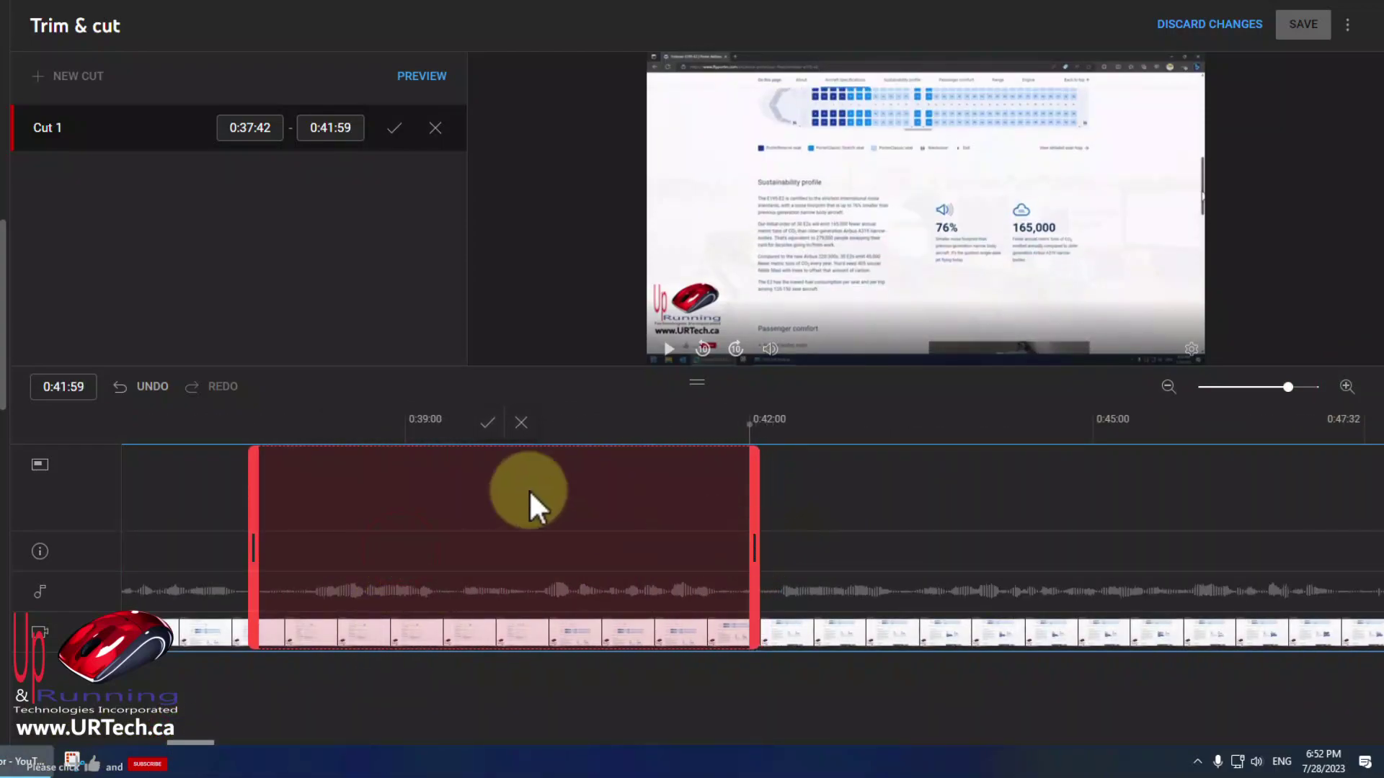
pyautogui.click(488, 424)
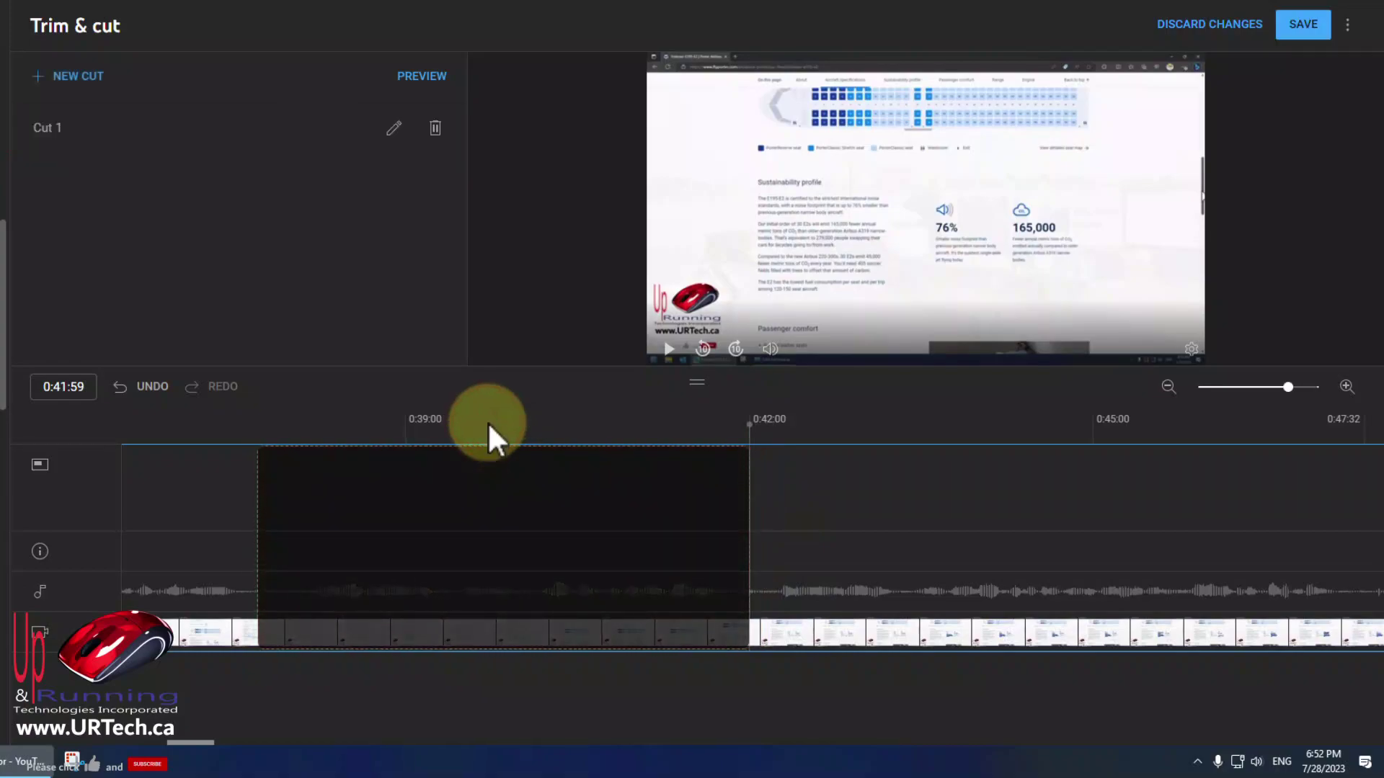
# Zoom out to the whole video and play from 0:32:17 across the cut, stopping at 0:43:25.
pyautogui.moveTo(750, 430); pyautogui.dragTo(270, 432)
pyautogui.click(1166, 387)
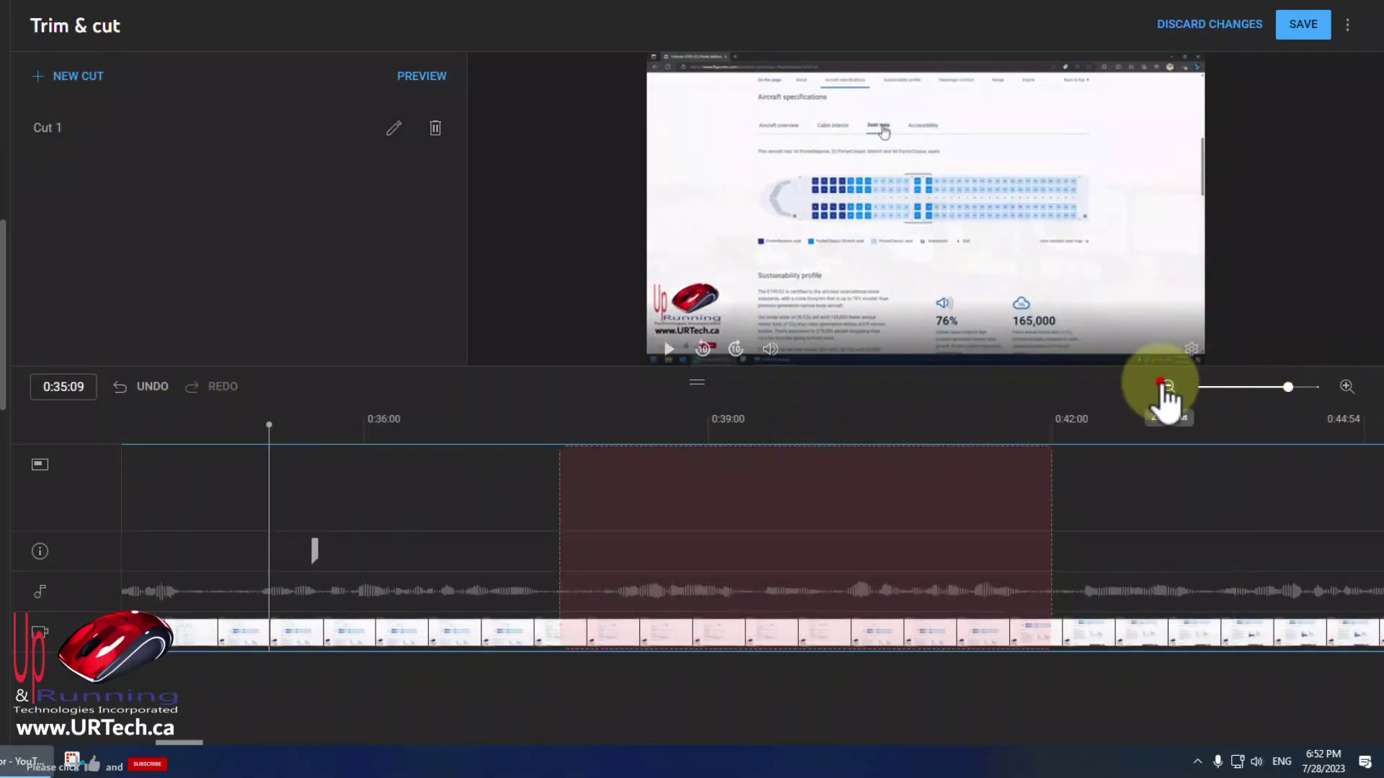
pyautogui.click(1167, 388)
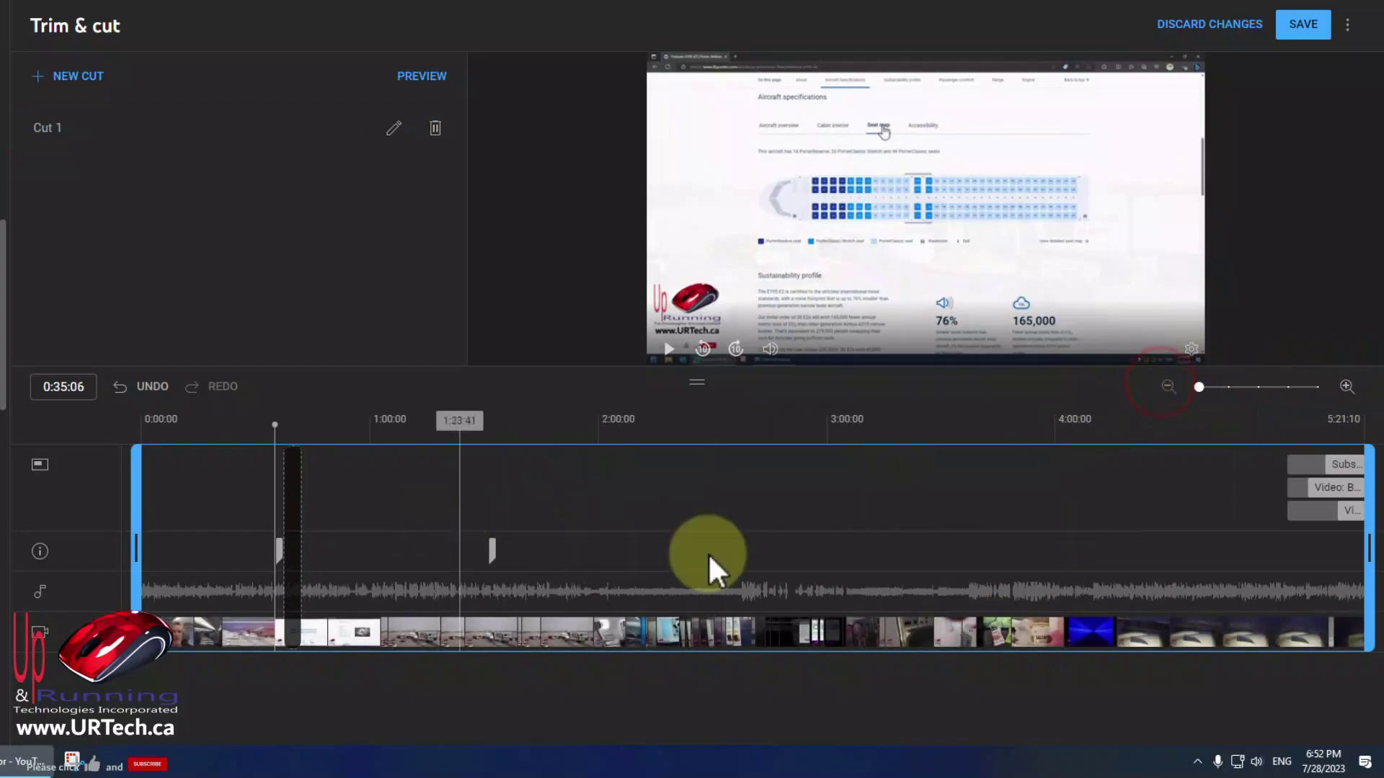
pyautogui.moveTo(280, 421)
pyautogui.mouseDown()
pyautogui.moveTo(210, 426)
pyautogui.moveTo(267, 425)
pyautogui.mouseUp()
pyautogui.click(660, 350)
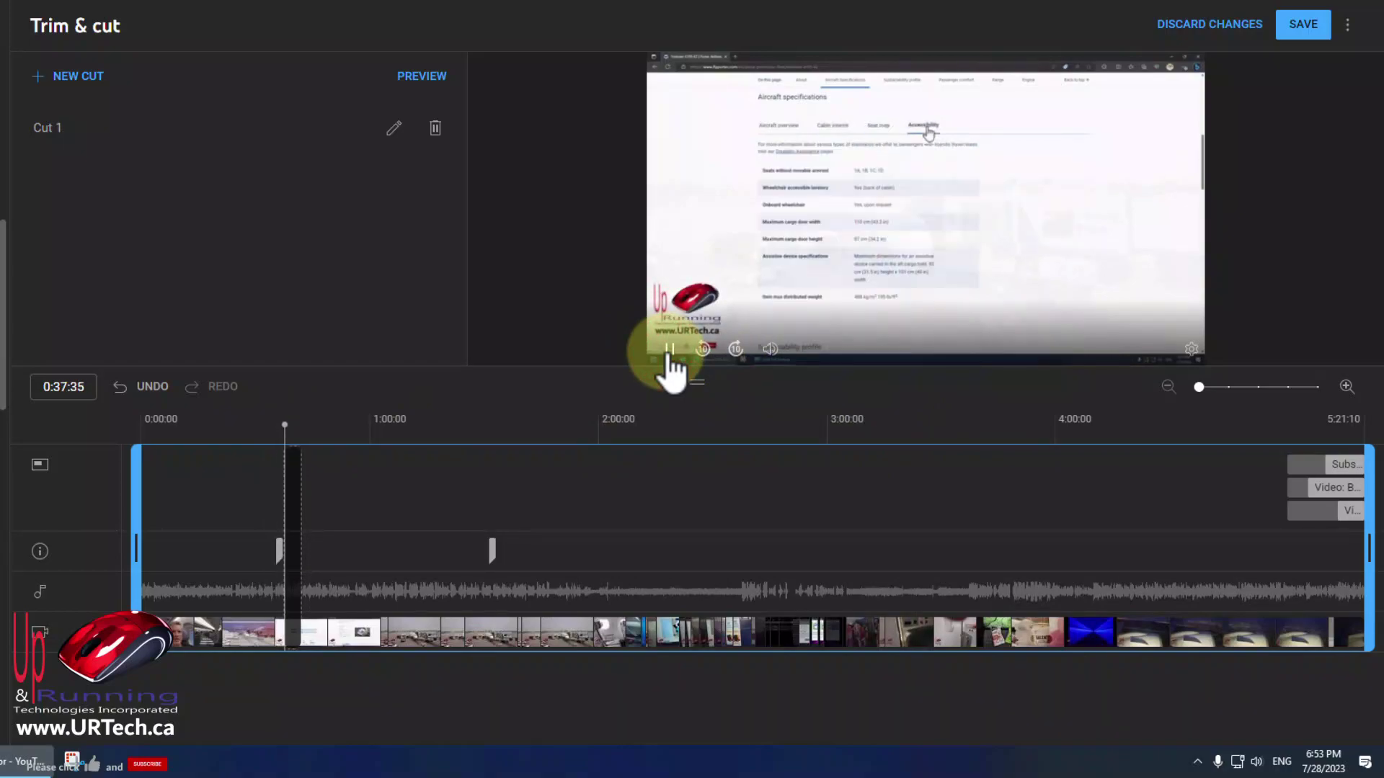
pyautogui.click(669, 351)
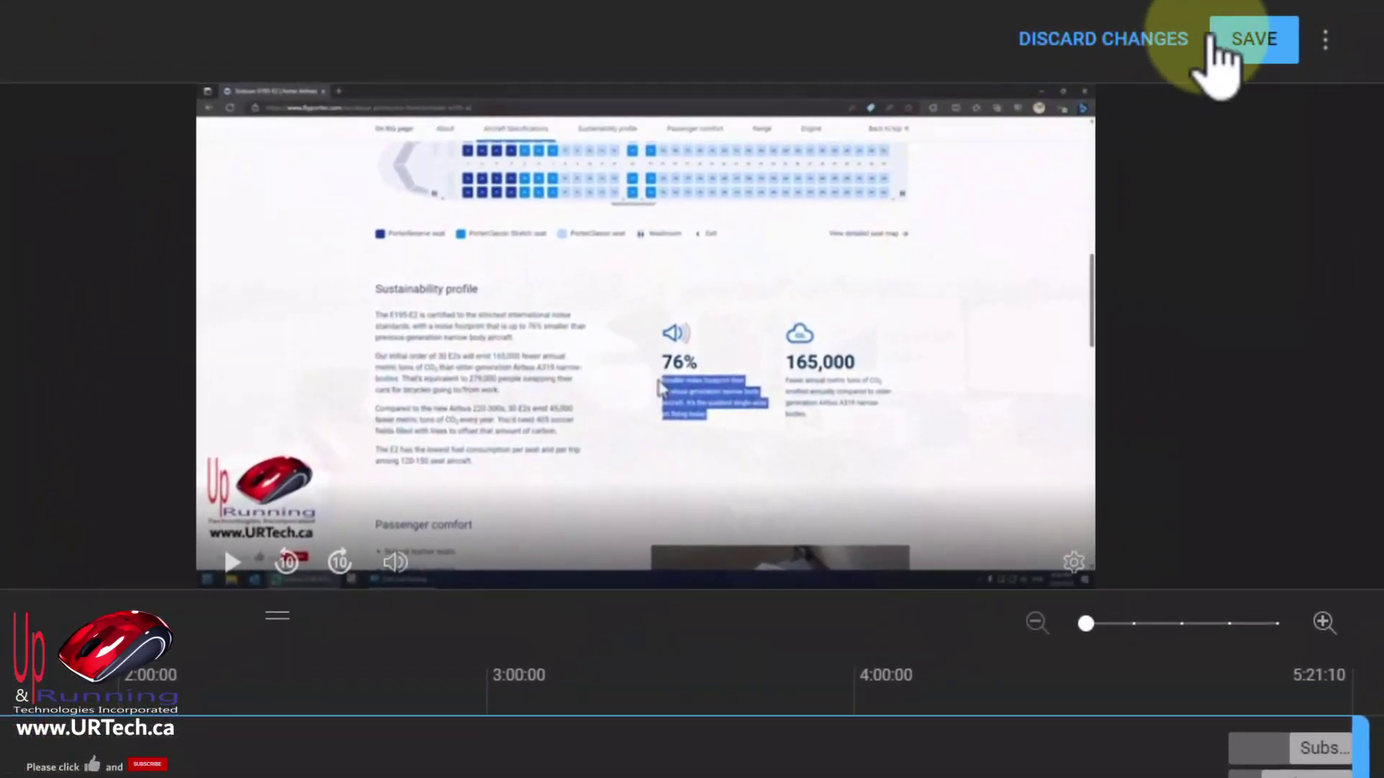
# Save the Cut 1 trim to the Porter Airlines review, confirming in the Save changes dialog.
pyautogui.click(1213, 43)
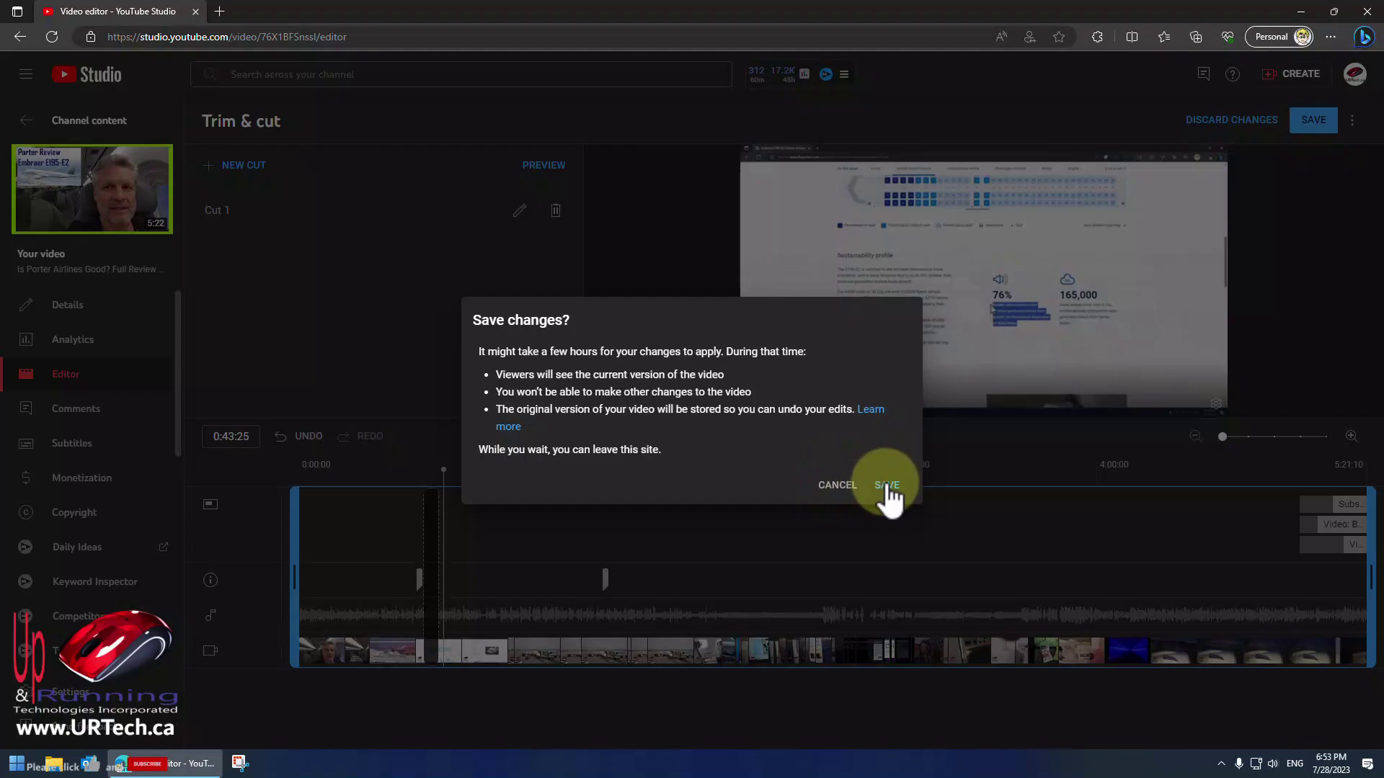
pyautogui.click(887, 485)
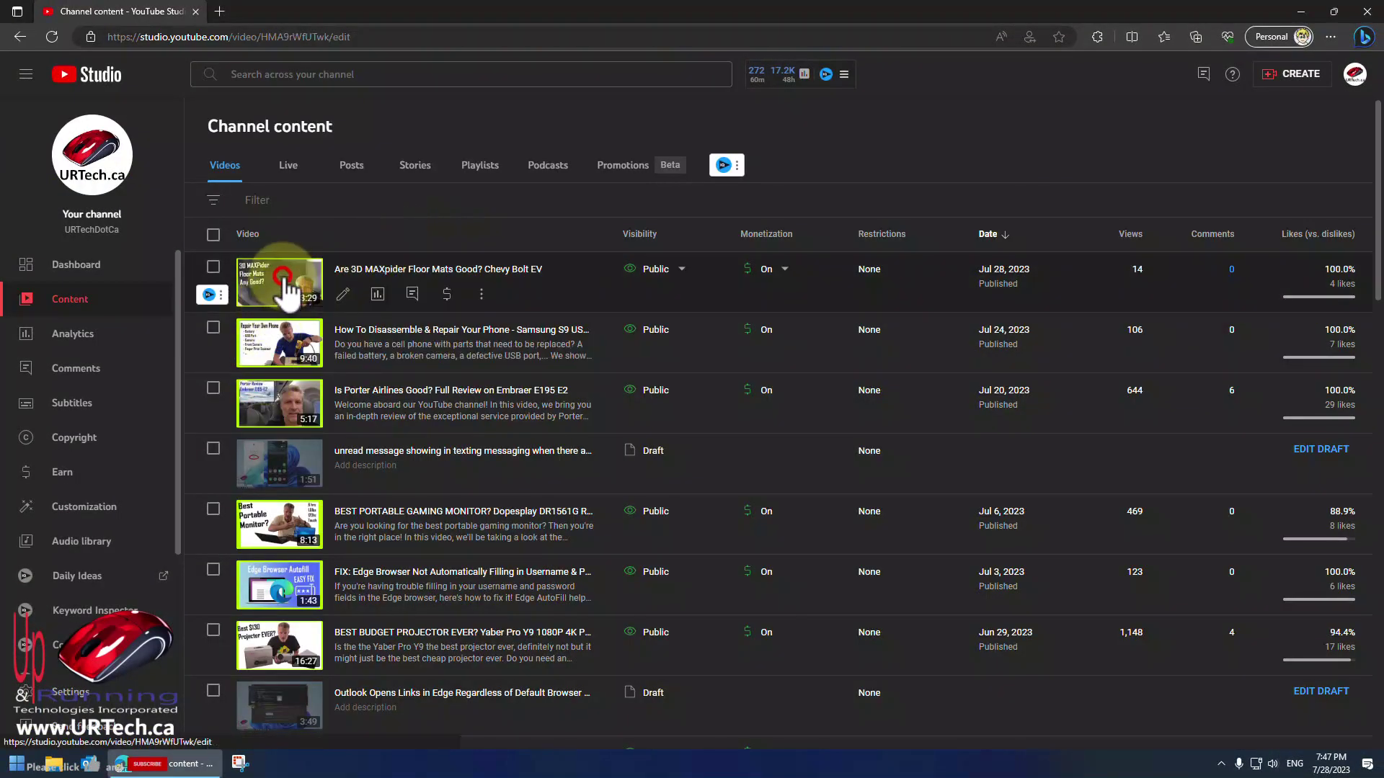
# Open the 3D MAXpider floor mats video in the editor and apply Face blur to the detected face.
pyautogui.click(282, 276)
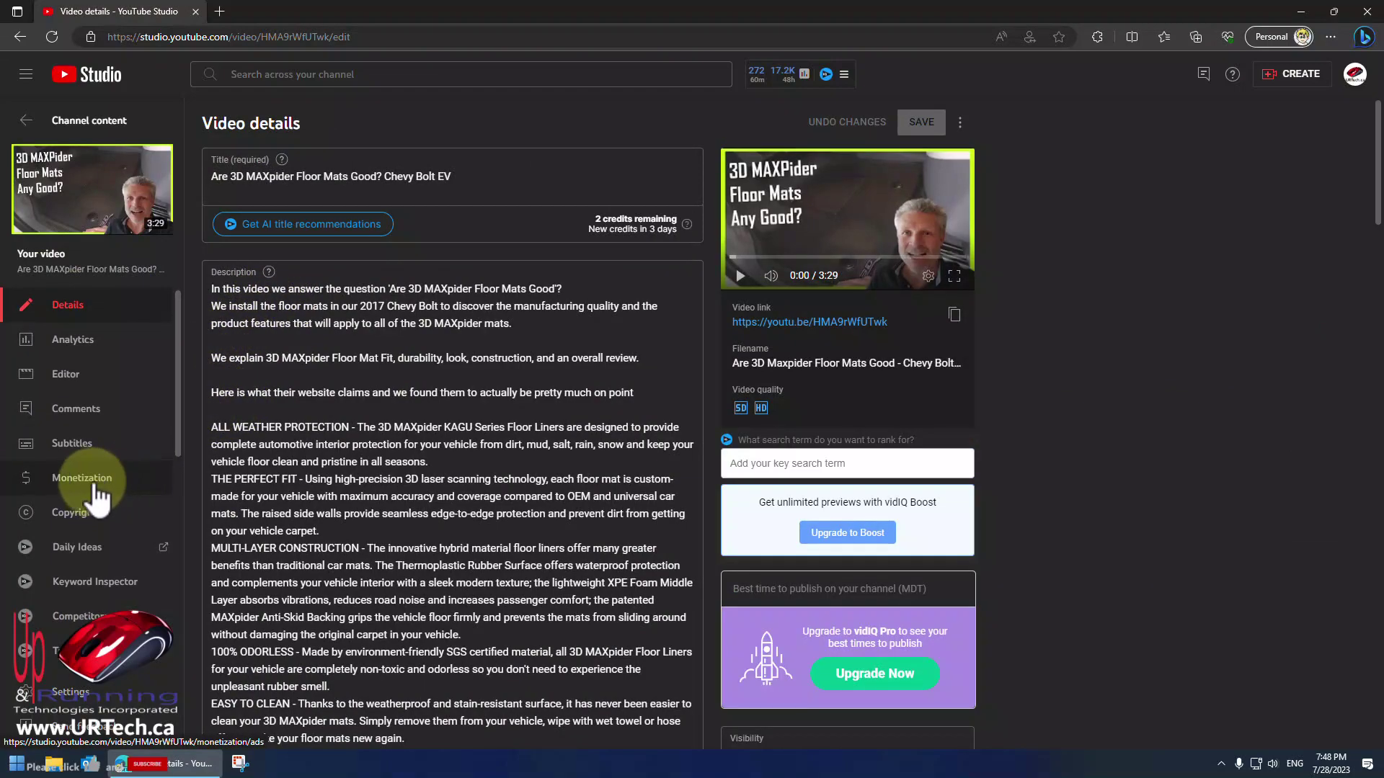
pyautogui.click(64, 374)
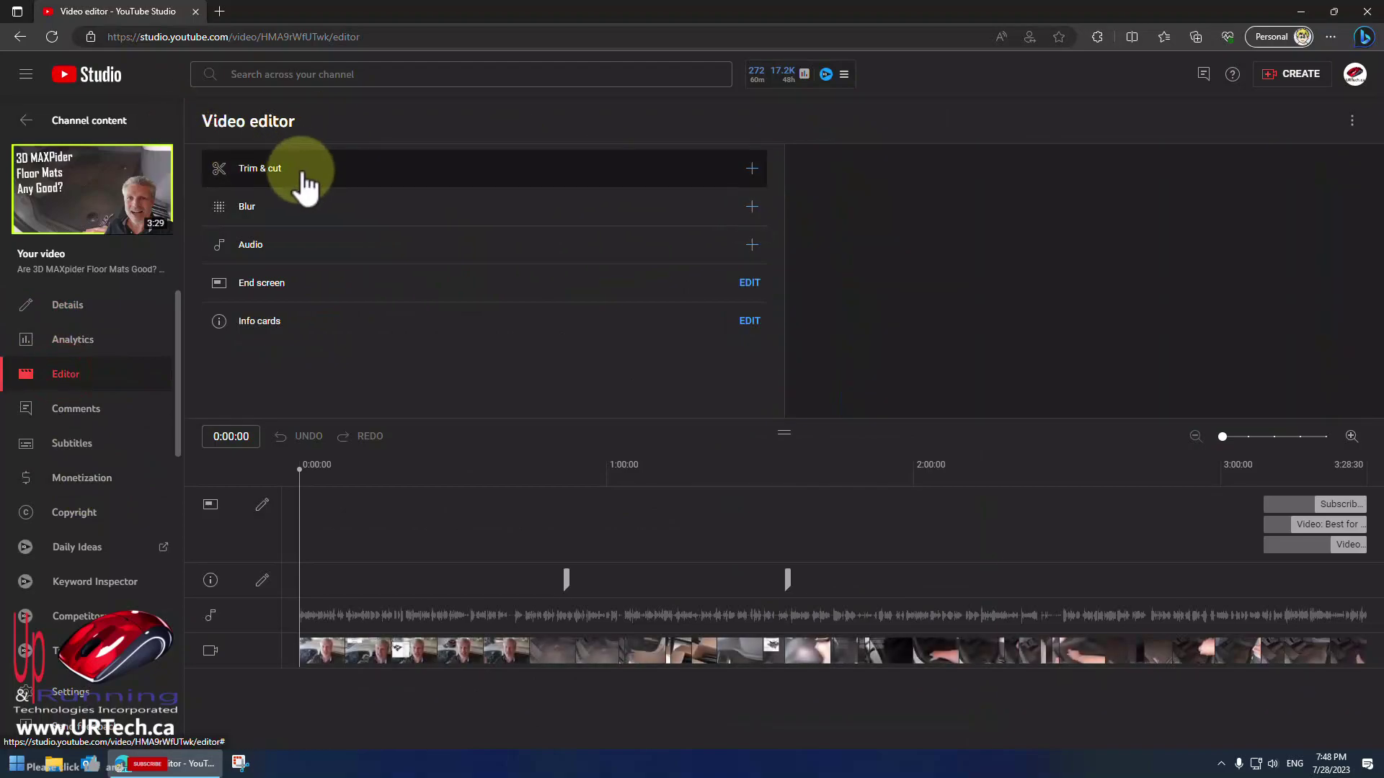
pyautogui.click(751, 206)
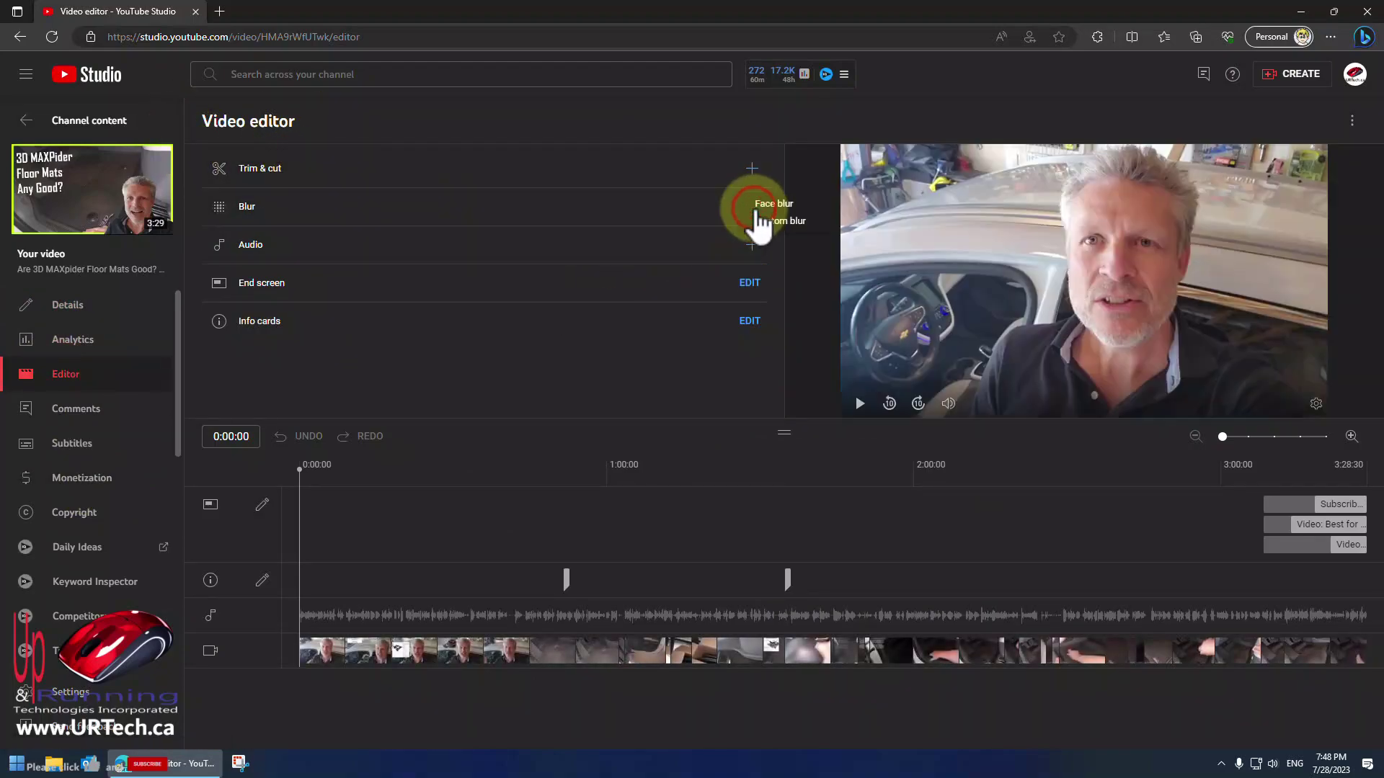
pyautogui.click(786, 204)
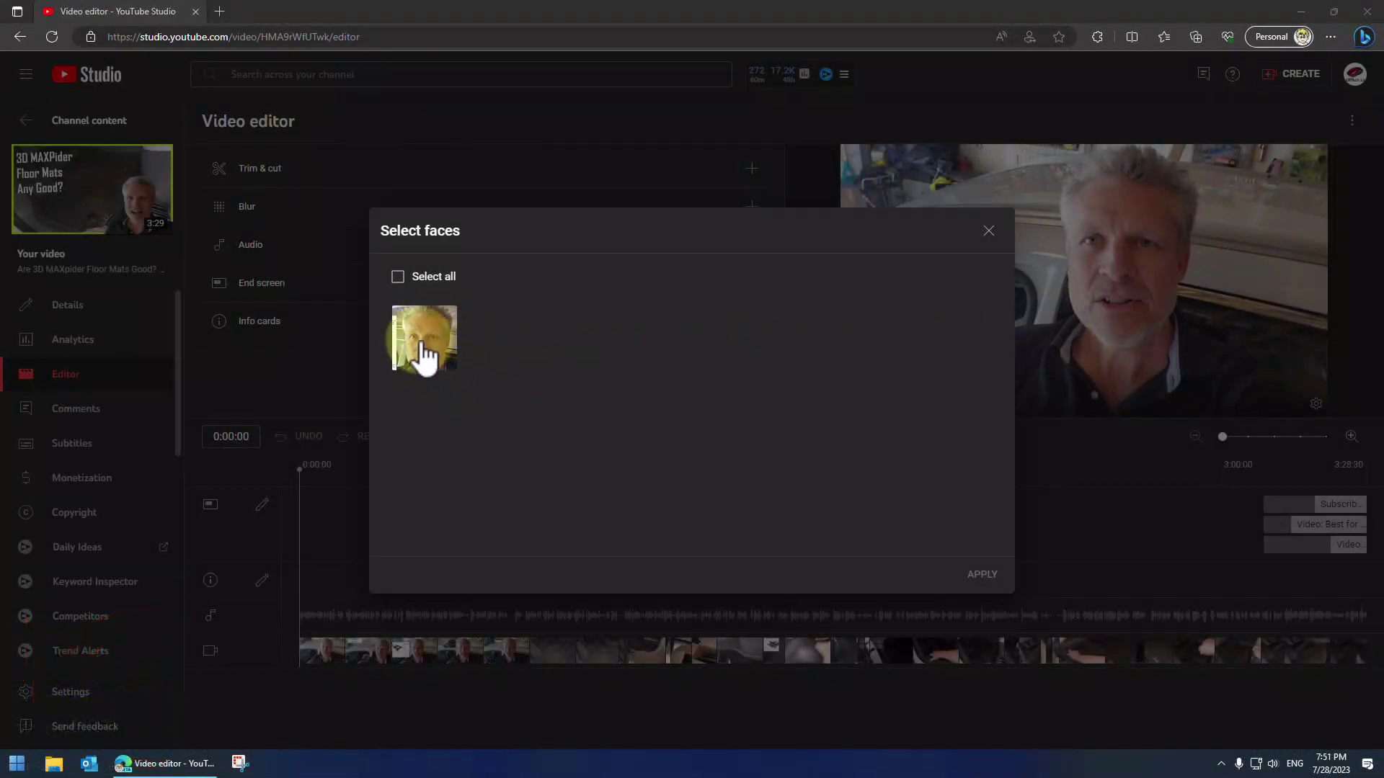
pyautogui.click(425, 353)
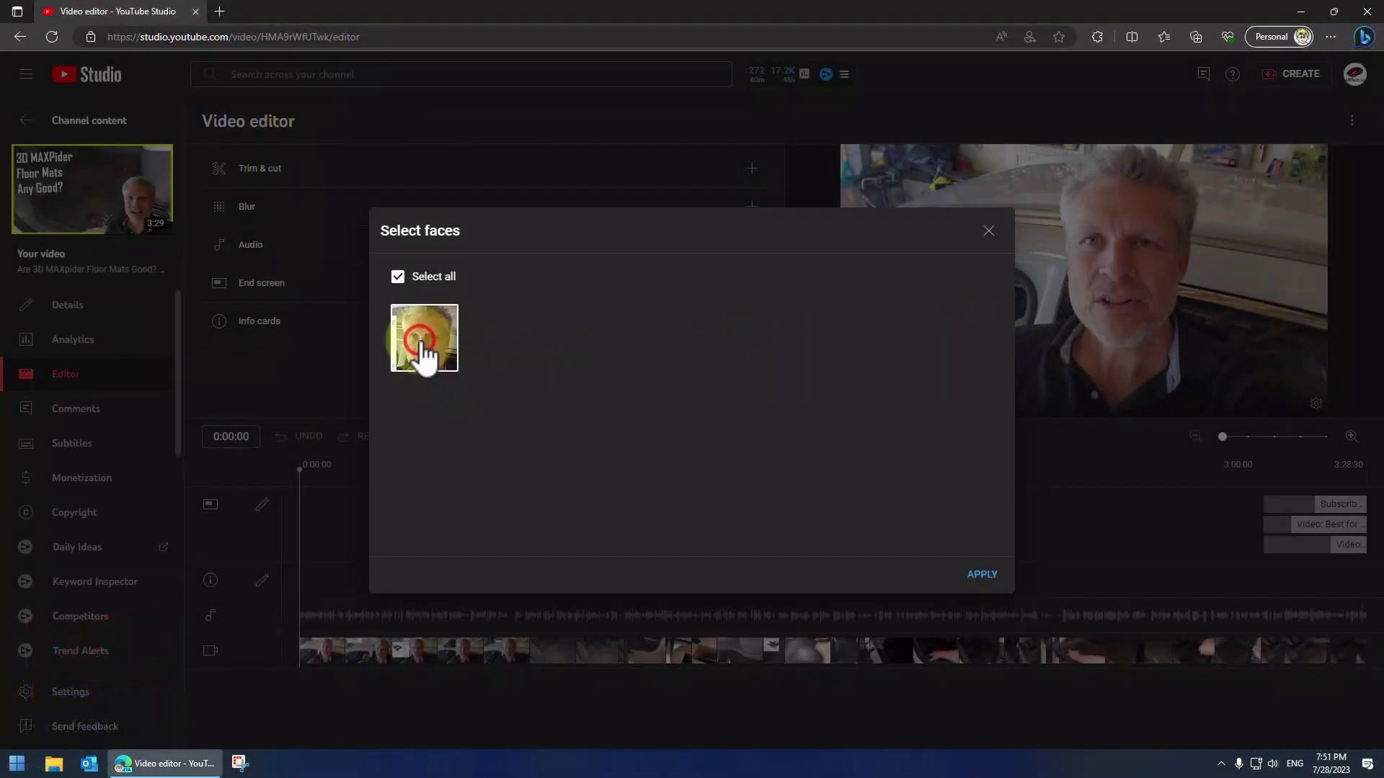
pyautogui.click(986, 574)
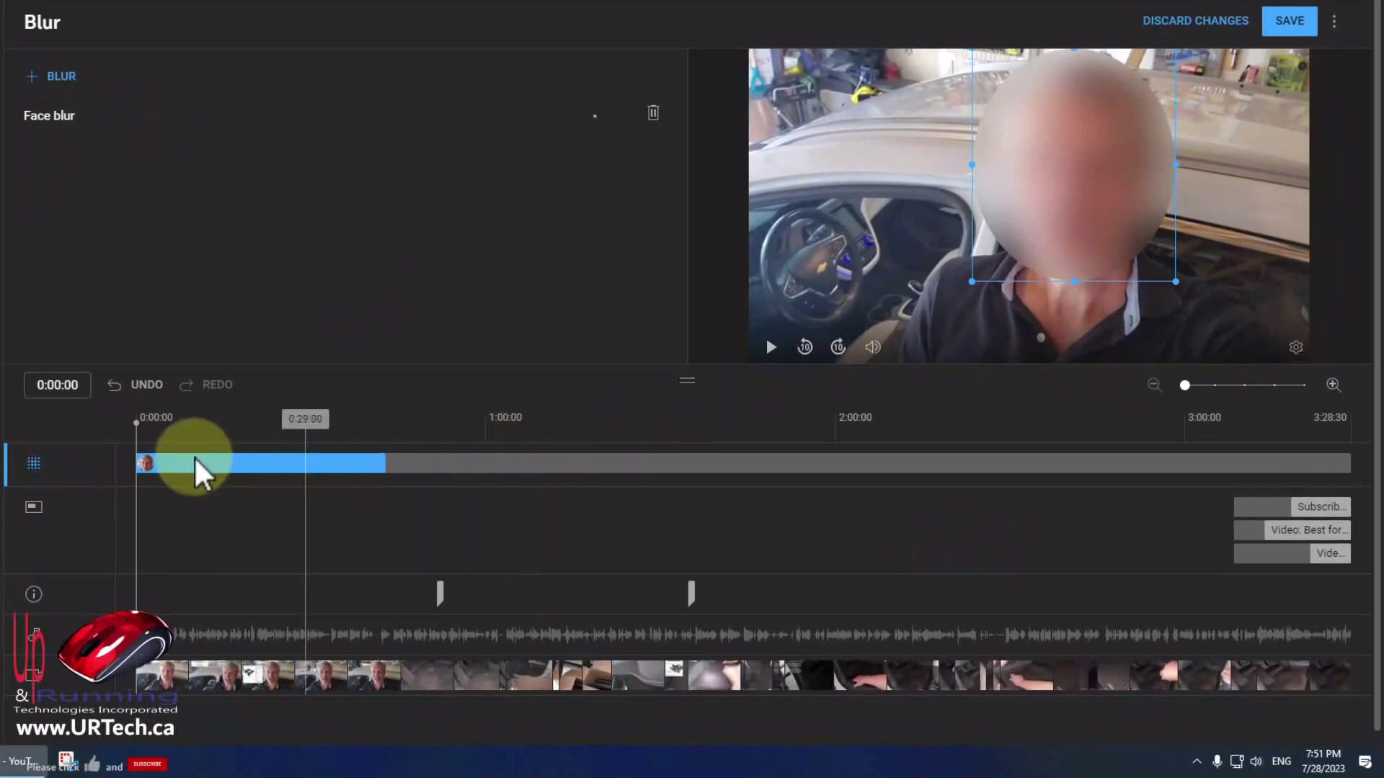
# Move the face blur's start to 0:29:52 while previewing, then delete the face blur.
pyautogui.moveTo(134, 426); pyautogui.dragTo(190, 425)
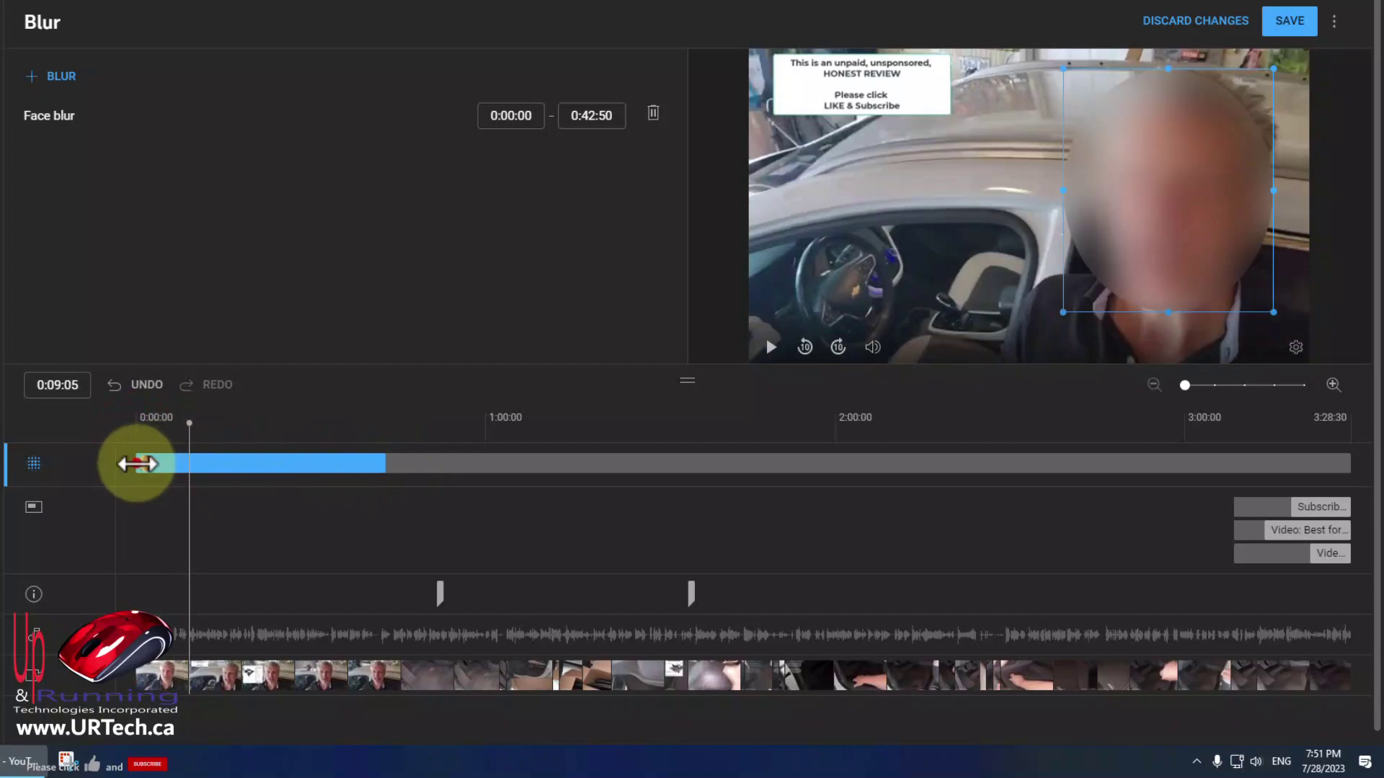
pyautogui.moveTo(137, 464); pyautogui.dragTo(298, 463)
pyautogui.moveTo(189, 425); pyautogui.dragTo(327, 432)
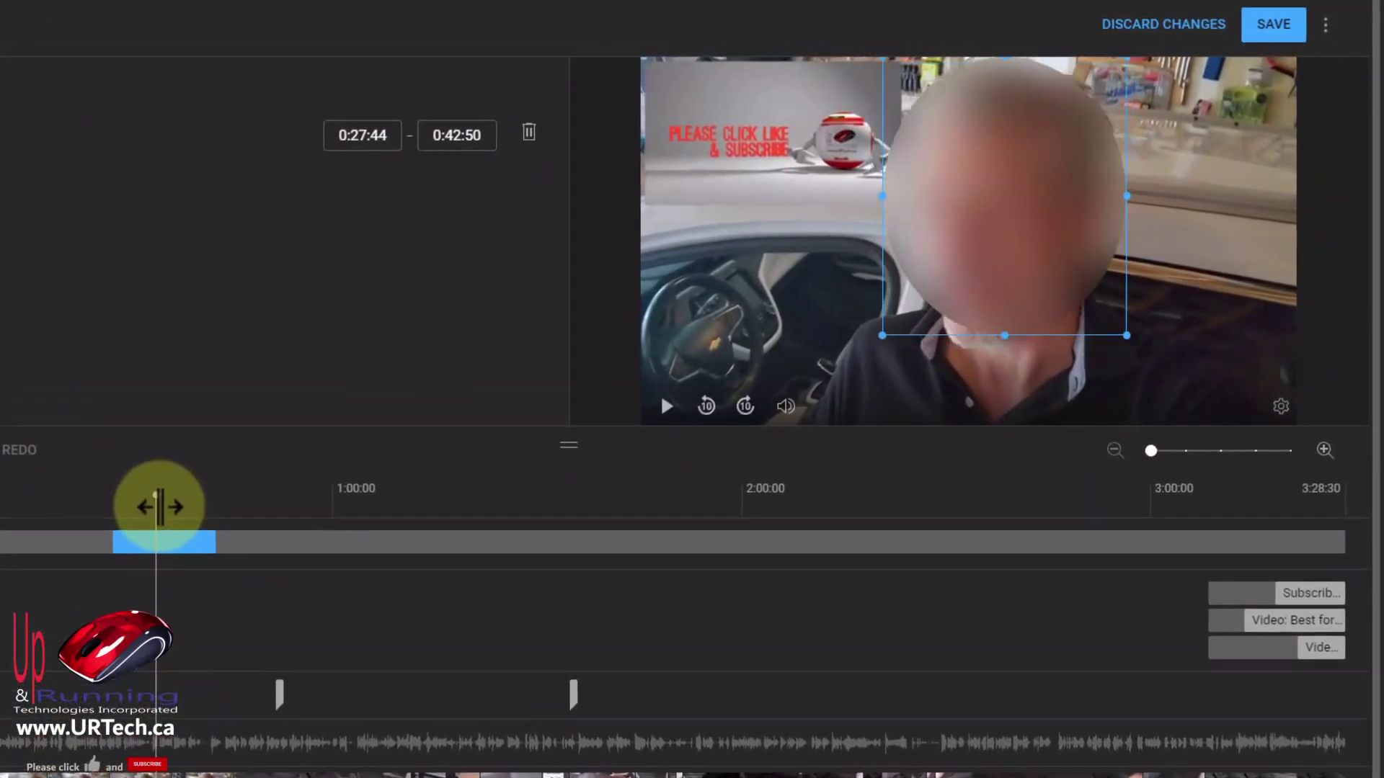
pyautogui.moveTo(160, 506); pyautogui.dragTo(182, 509)
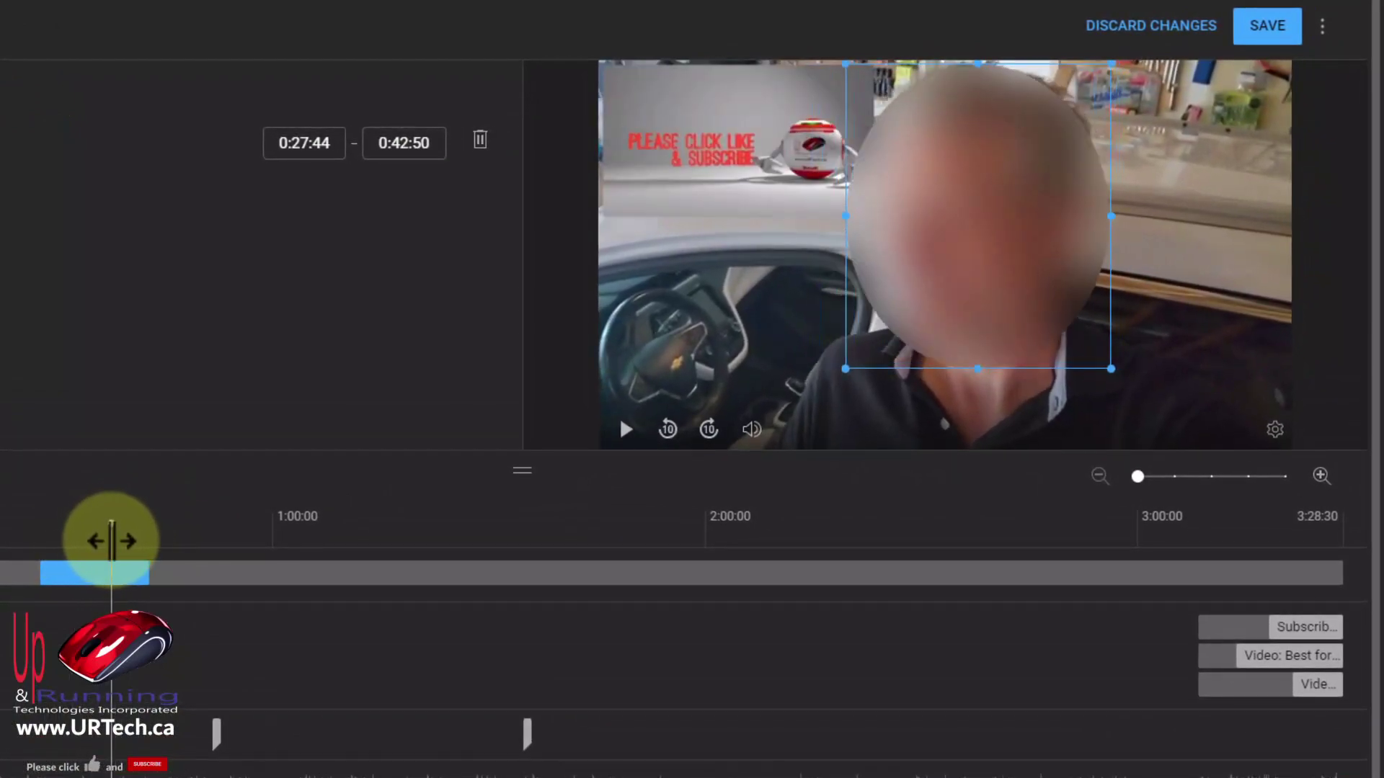
pyautogui.moveTo(111, 540)
pyautogui.mouseDown()
pyautogui.moveTo(77, 547)
pyautogui.moveTo(95, 544)
pyautogui.mouseUp()
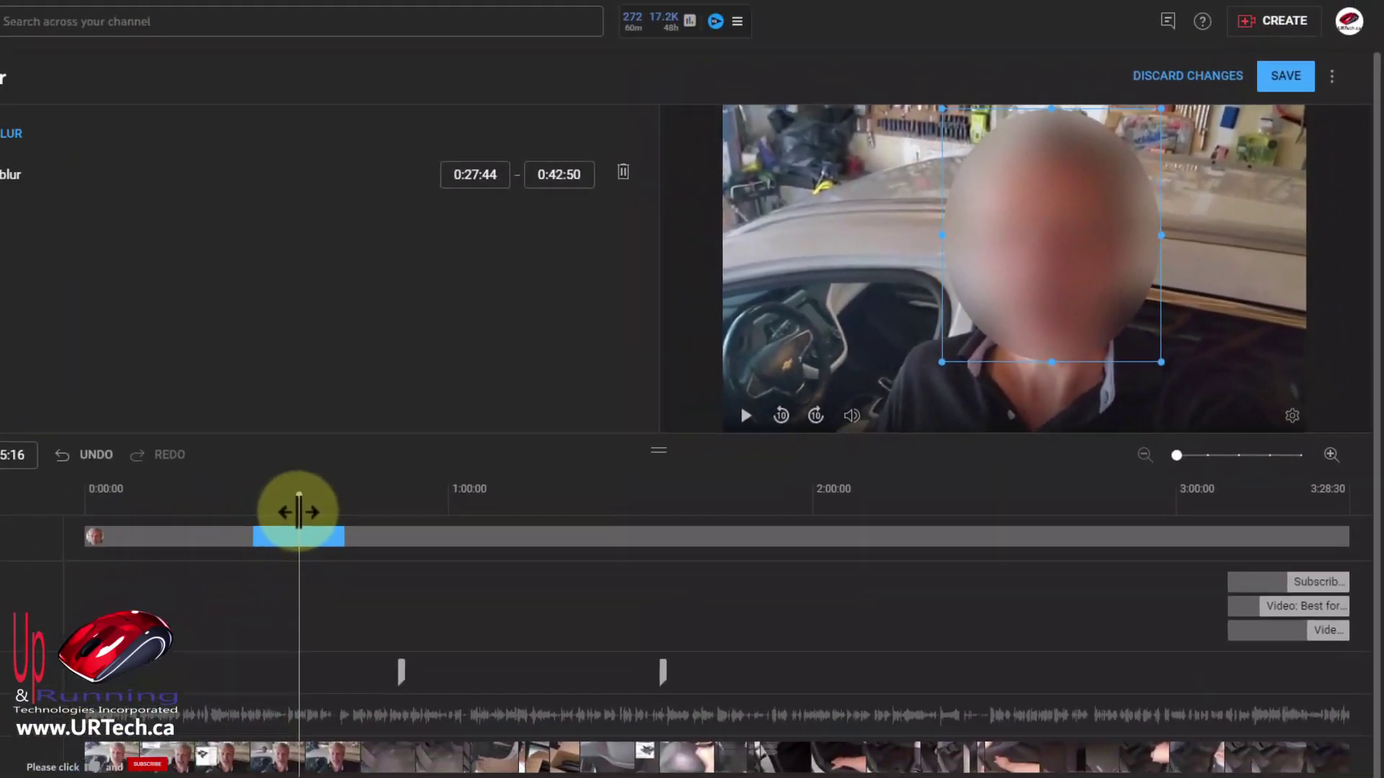
pyautogui.moveTo(298, 512); pyautogui.dragTo(292, 511)
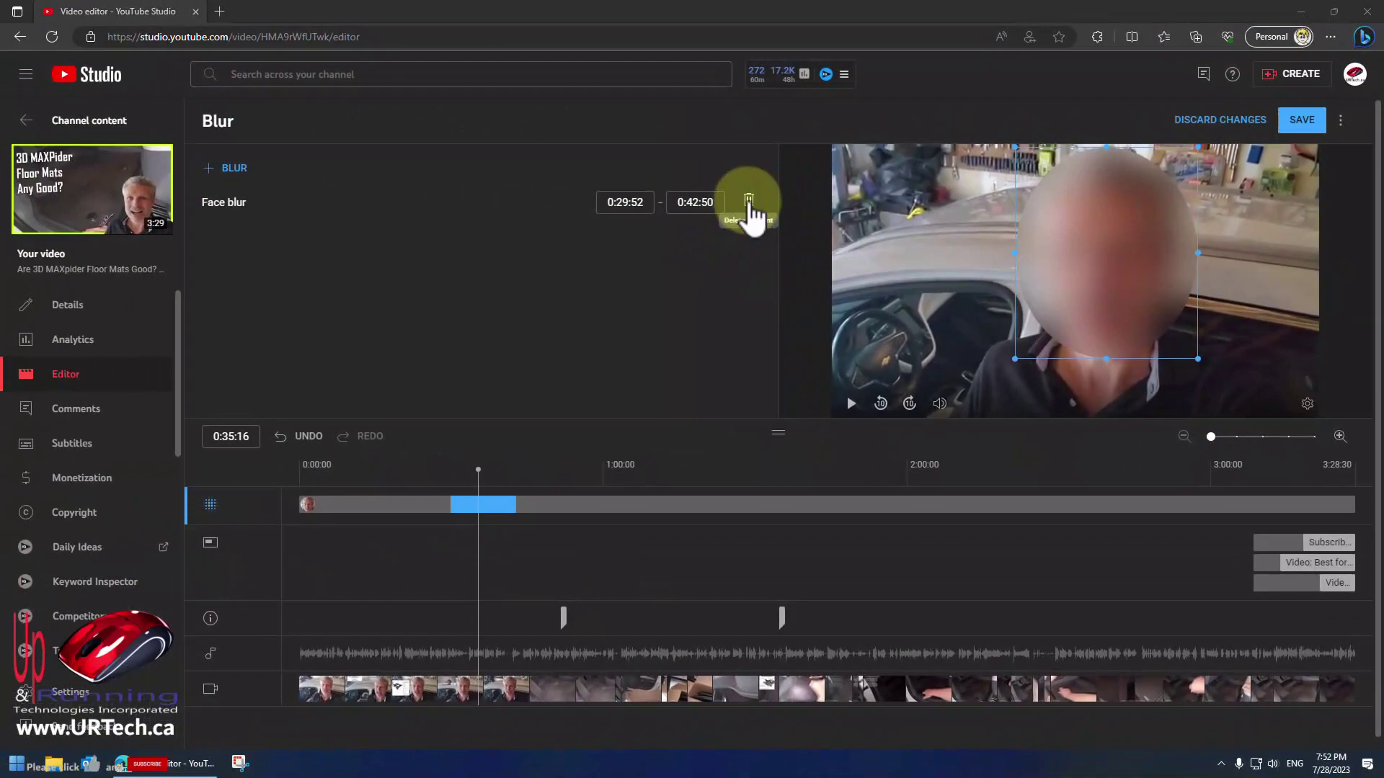
pyautogui.click(750, 206)
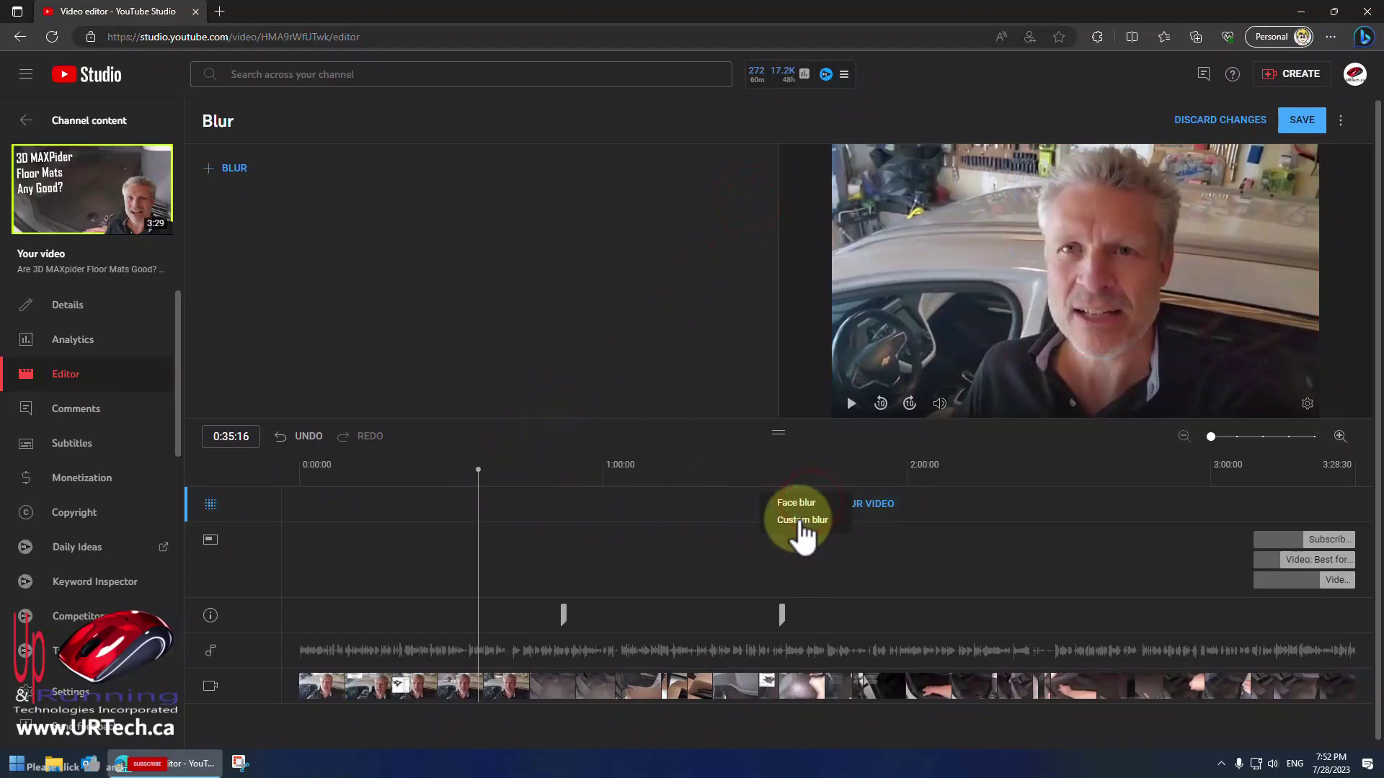
# Add a Custom blur, resize its rectangle over the subscribe banner, and preview earlier and later frames.
pyautogui.click(799, 521)
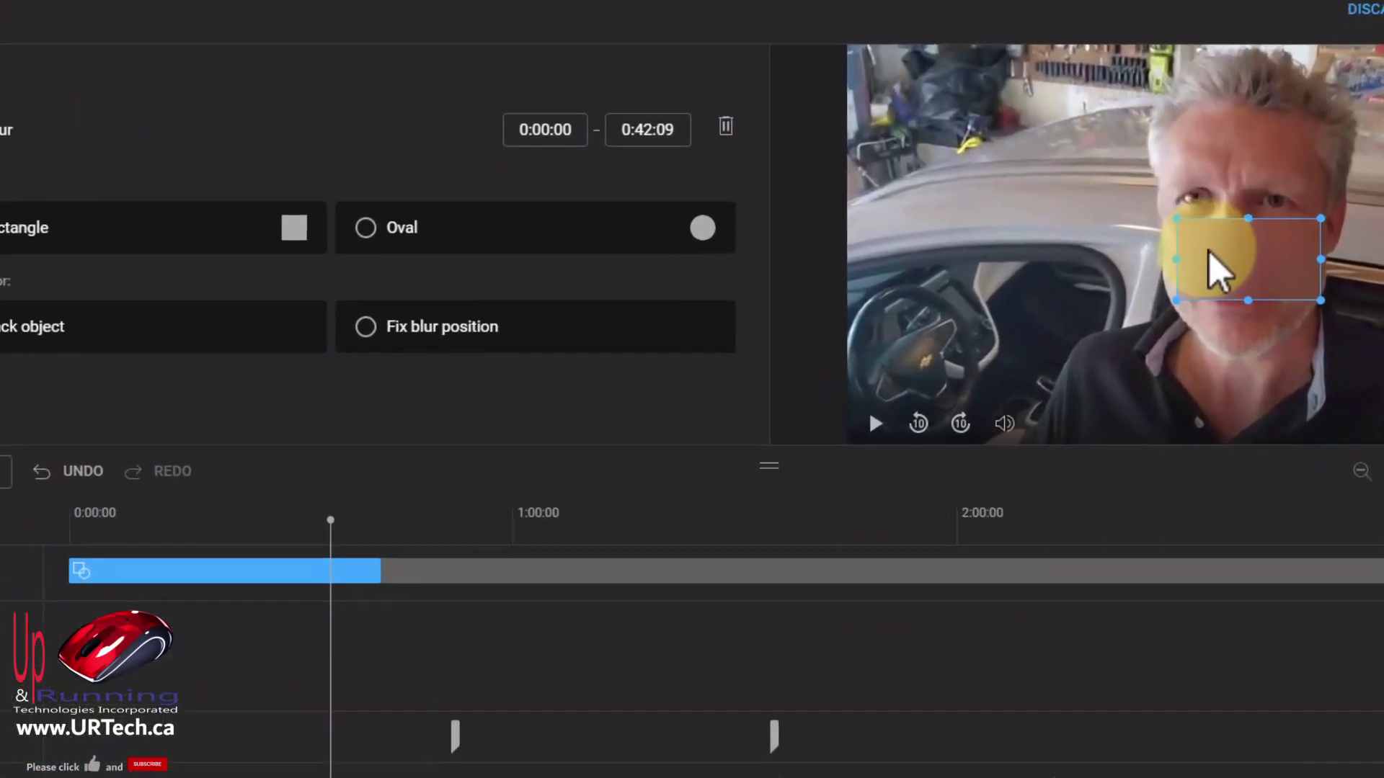
pyautogui.click(1218, 249)
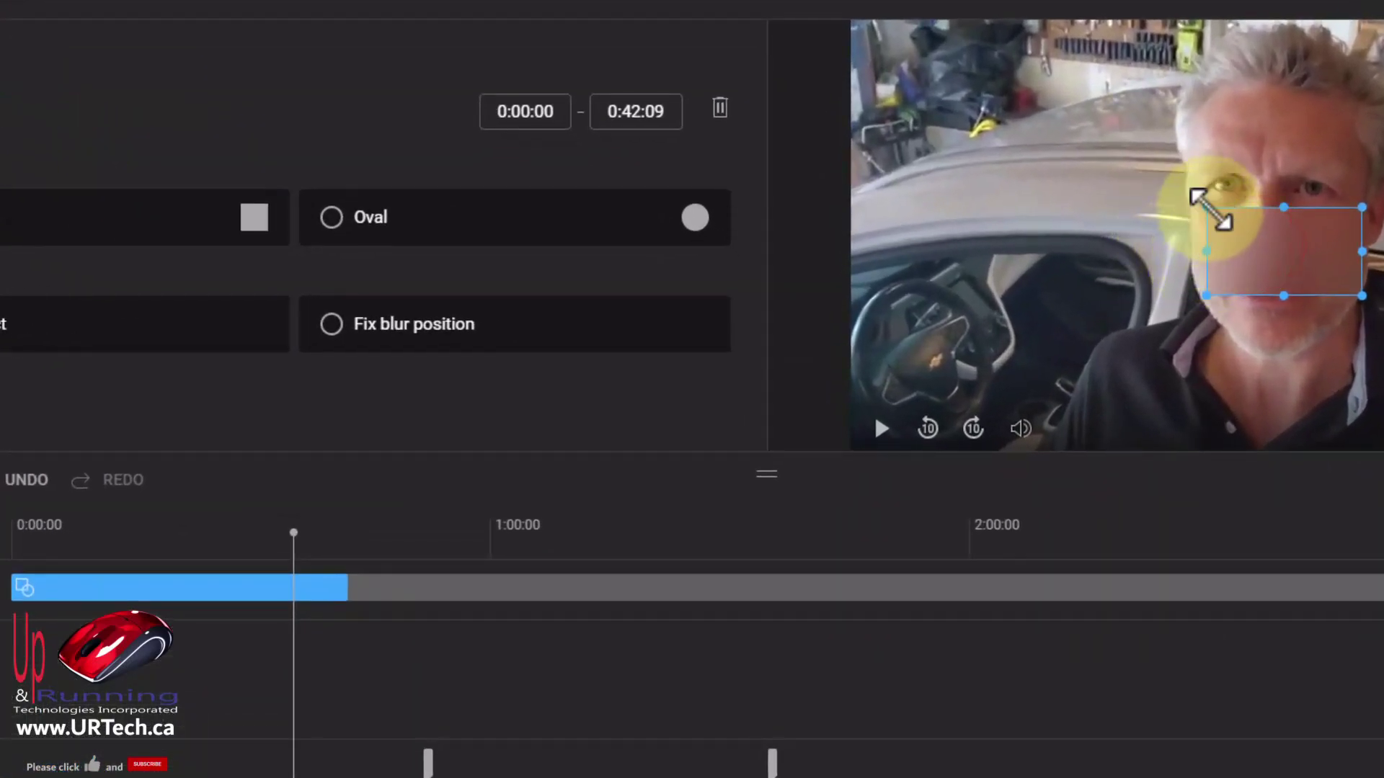
pyautogui.moveTo(1210, 209); pyautogui.dragTo(880, 58)
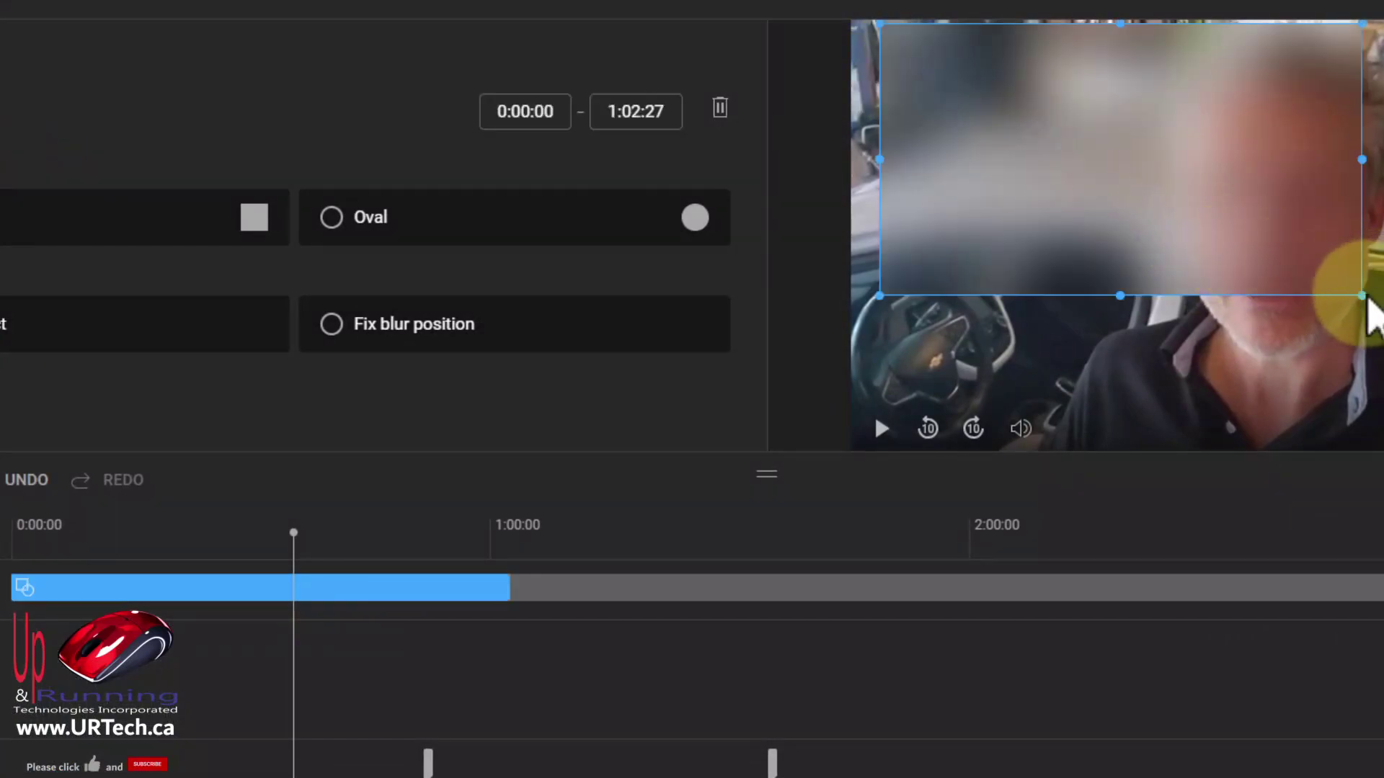
pyautogui.moveTo(1361, 295); pyautogui.dragTo(1059, 133)
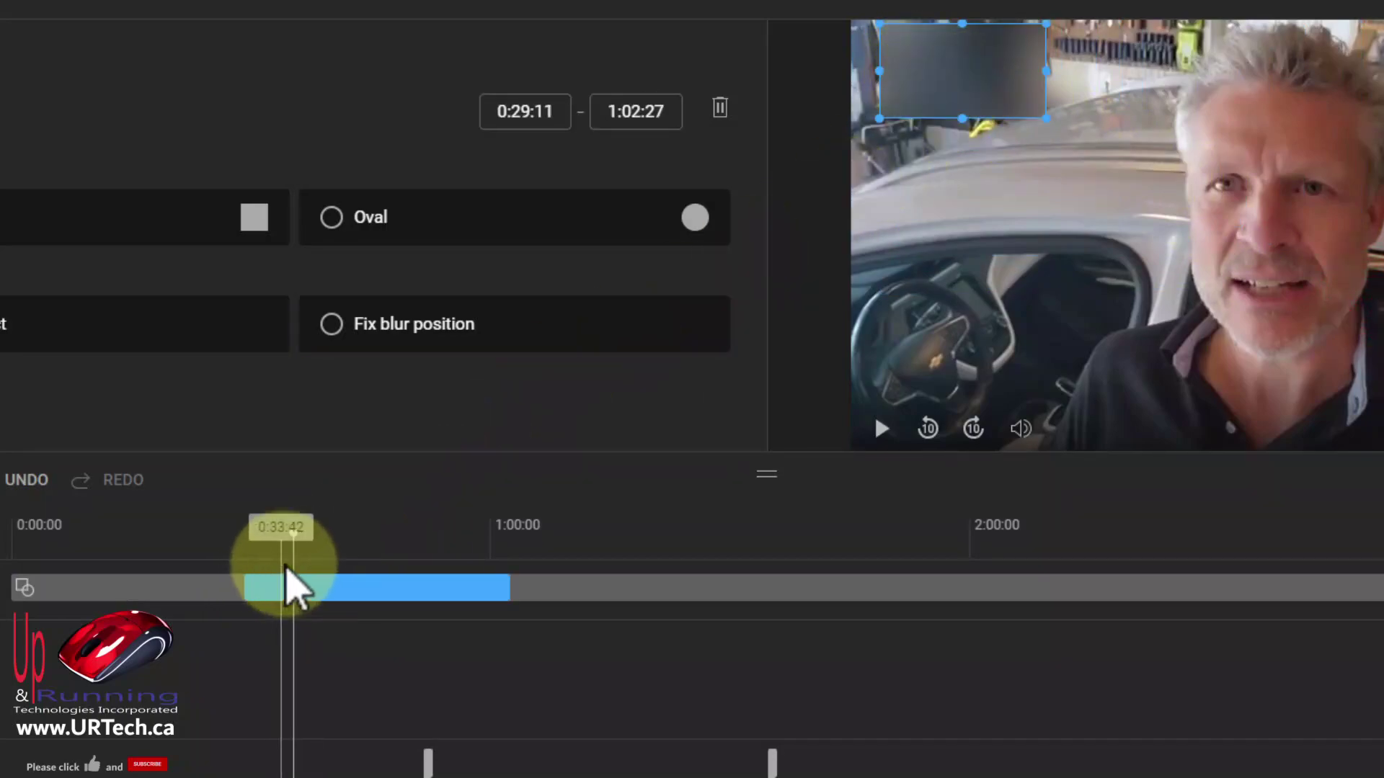
pyautogui.moveTo(293, 556); pyautogui.dragTo(148, 556)
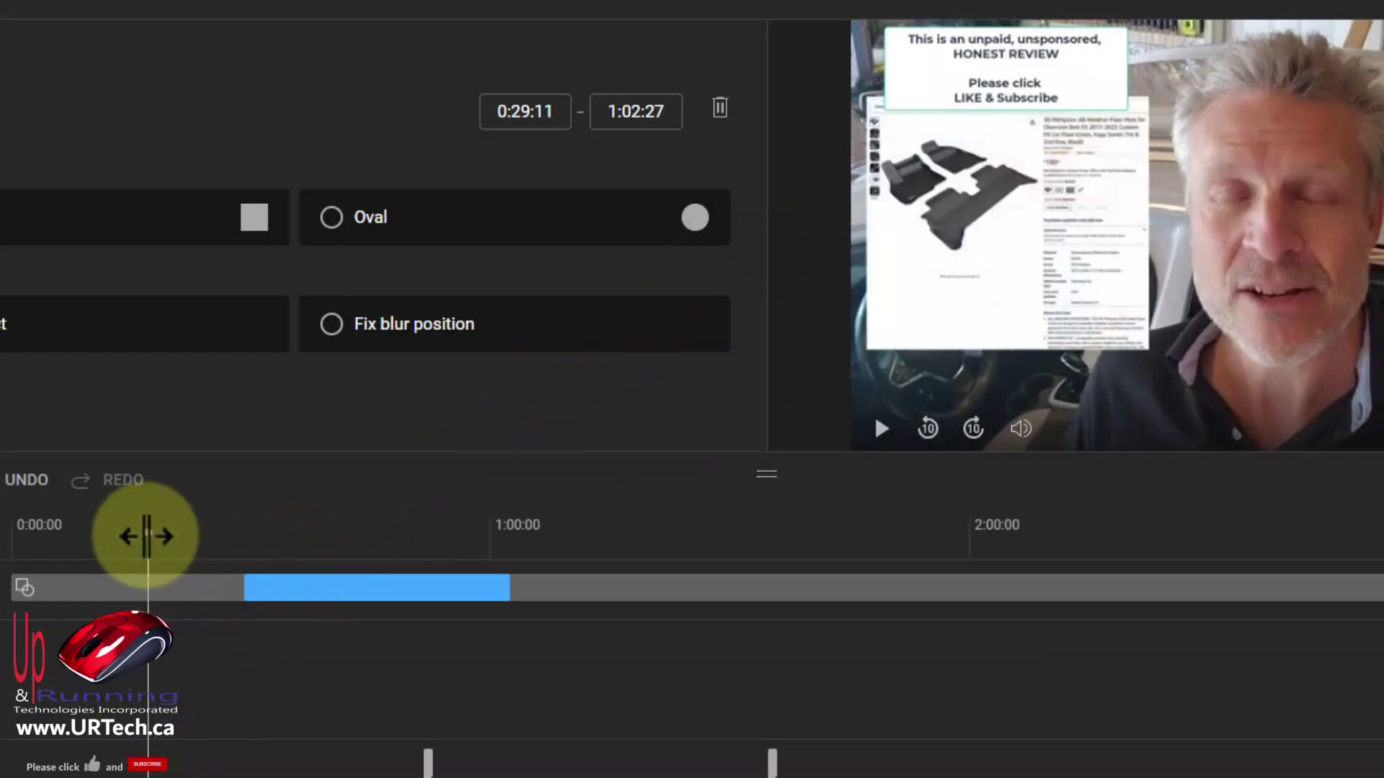
pyautogui.moveTo(146, 536); pyautogui.dragTo(263, 539)
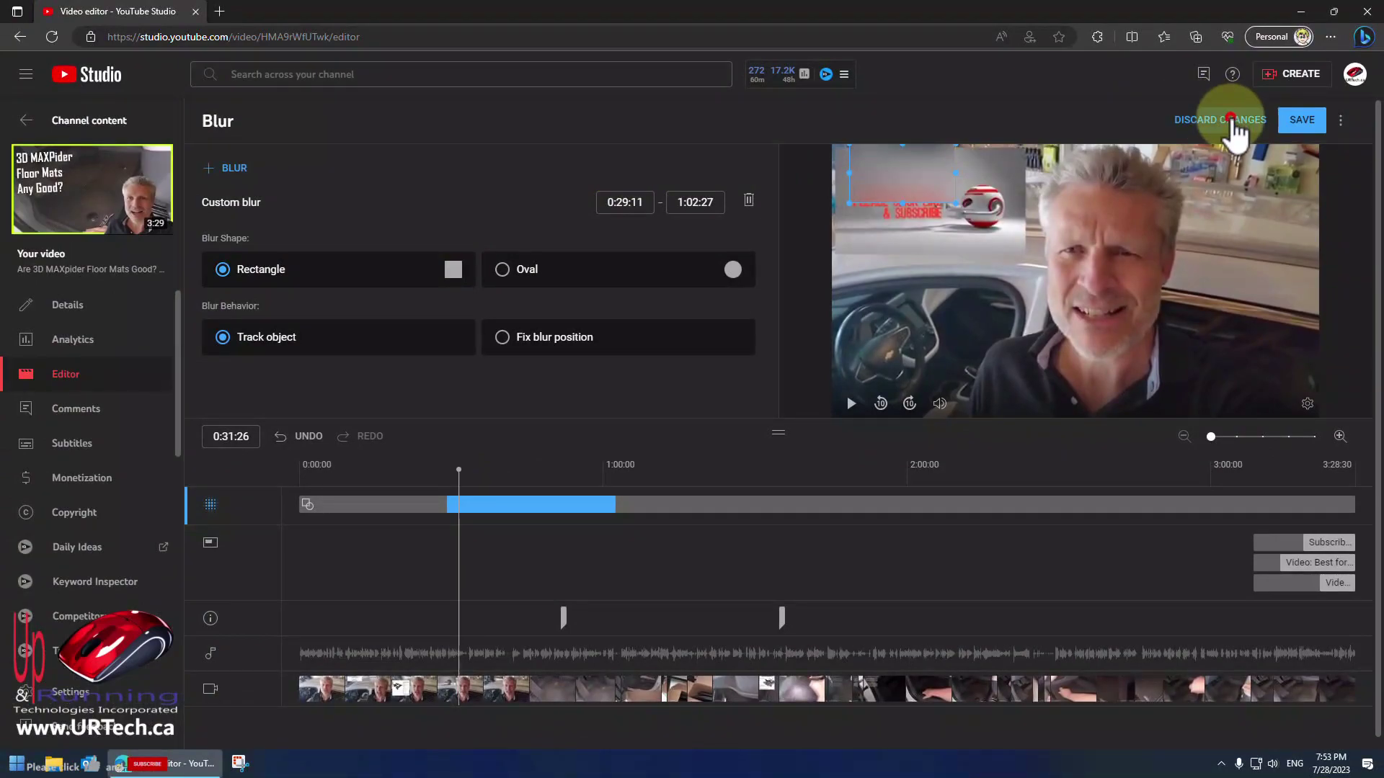
# Discard the custom blur and browse the music library's Starred and full Music track lists.
pyautogui.click(1231, 121)
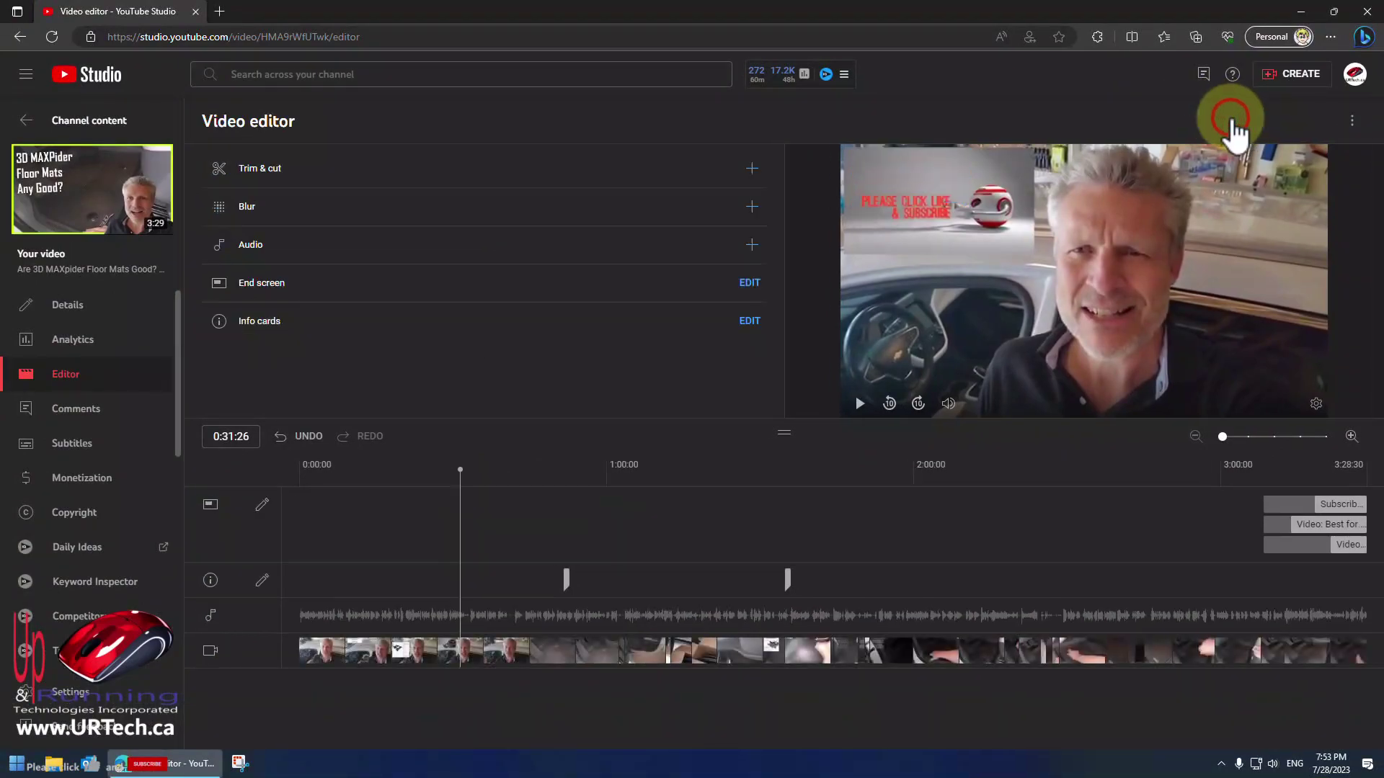
pyautogui.click(751, 246)
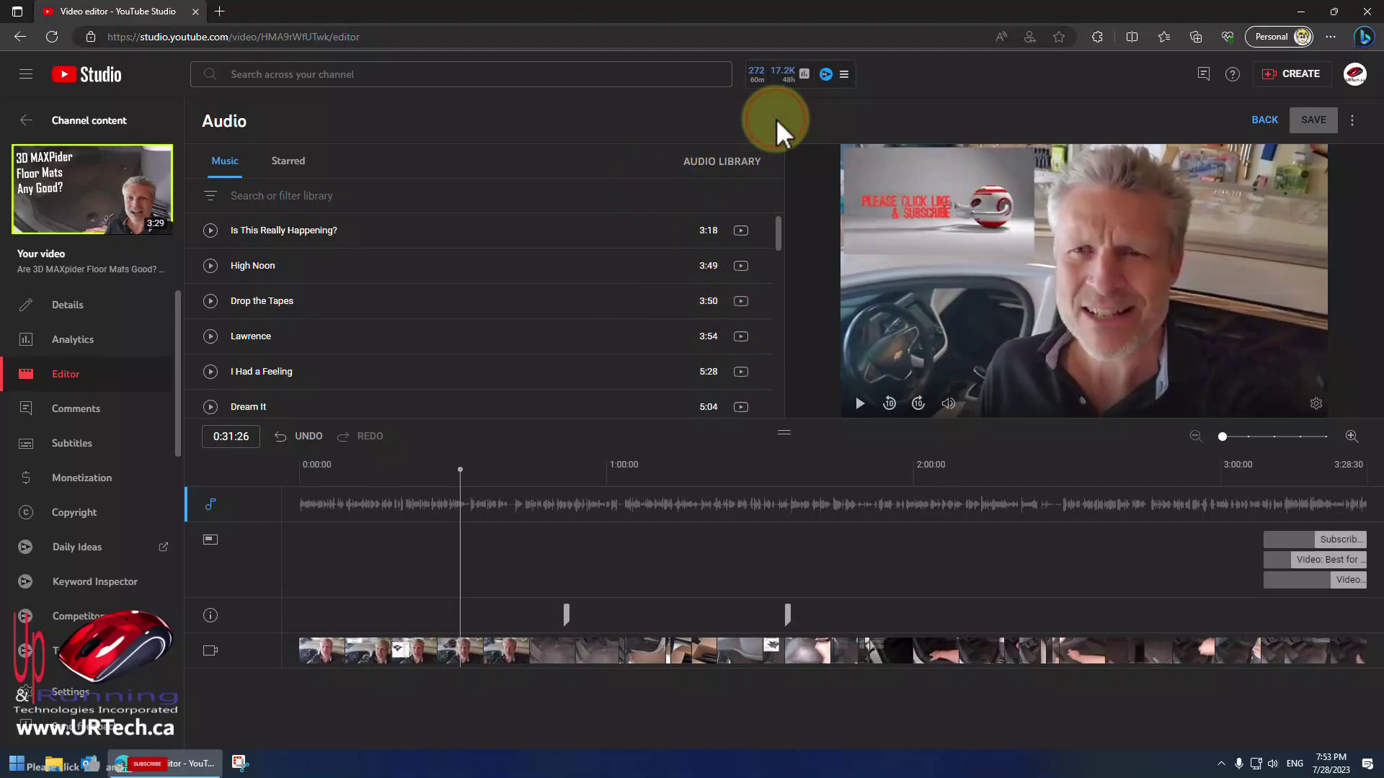
pyautogui.click(295, 162)
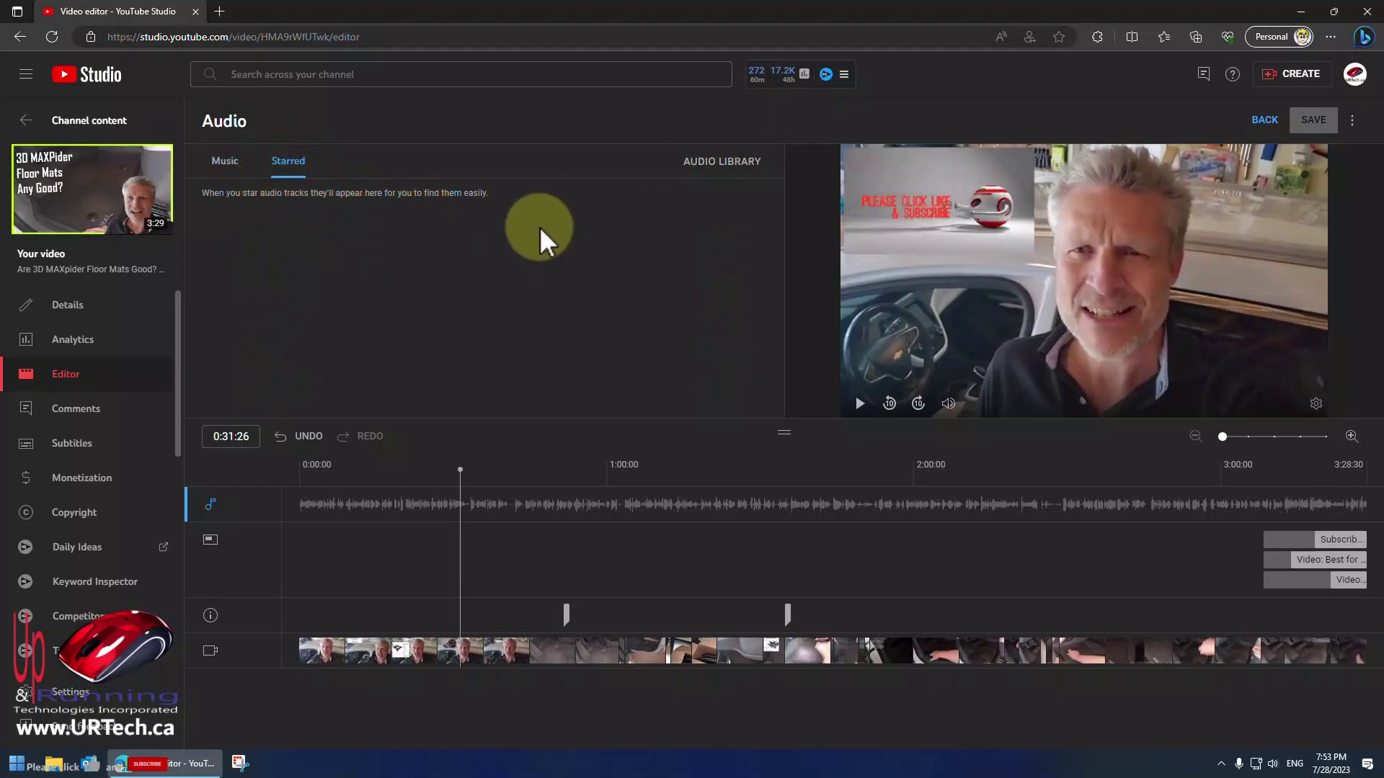
pyautogui.click(226, 161)
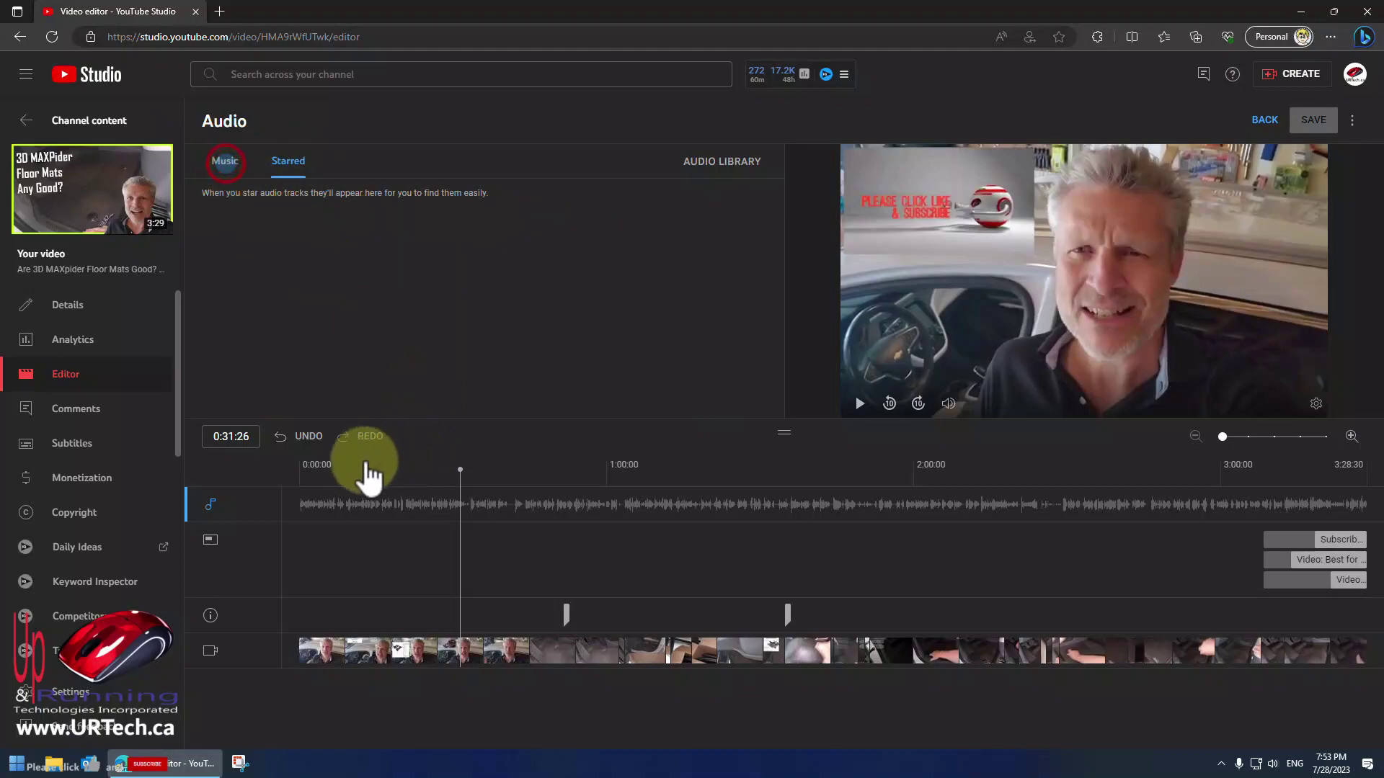
pyautogui.moveTo(356, 465); pyautogui.dragTo(443, 470)
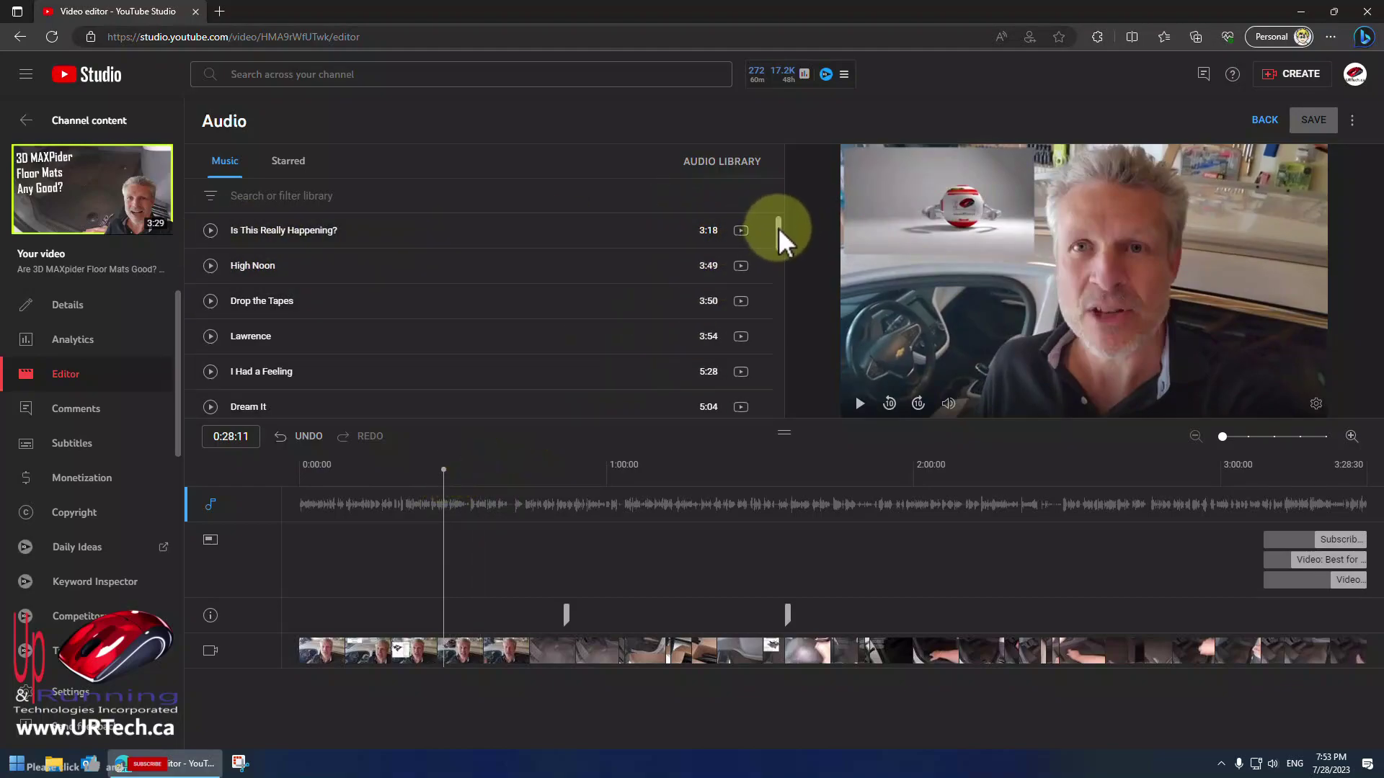
pyautogui.moveTo(778, 228)
pyautogui.mouseDown()
pyautogui.moveTo(781, 330)
pyautogui.moveTo(781, 225)
pyautogui.mouseUp()
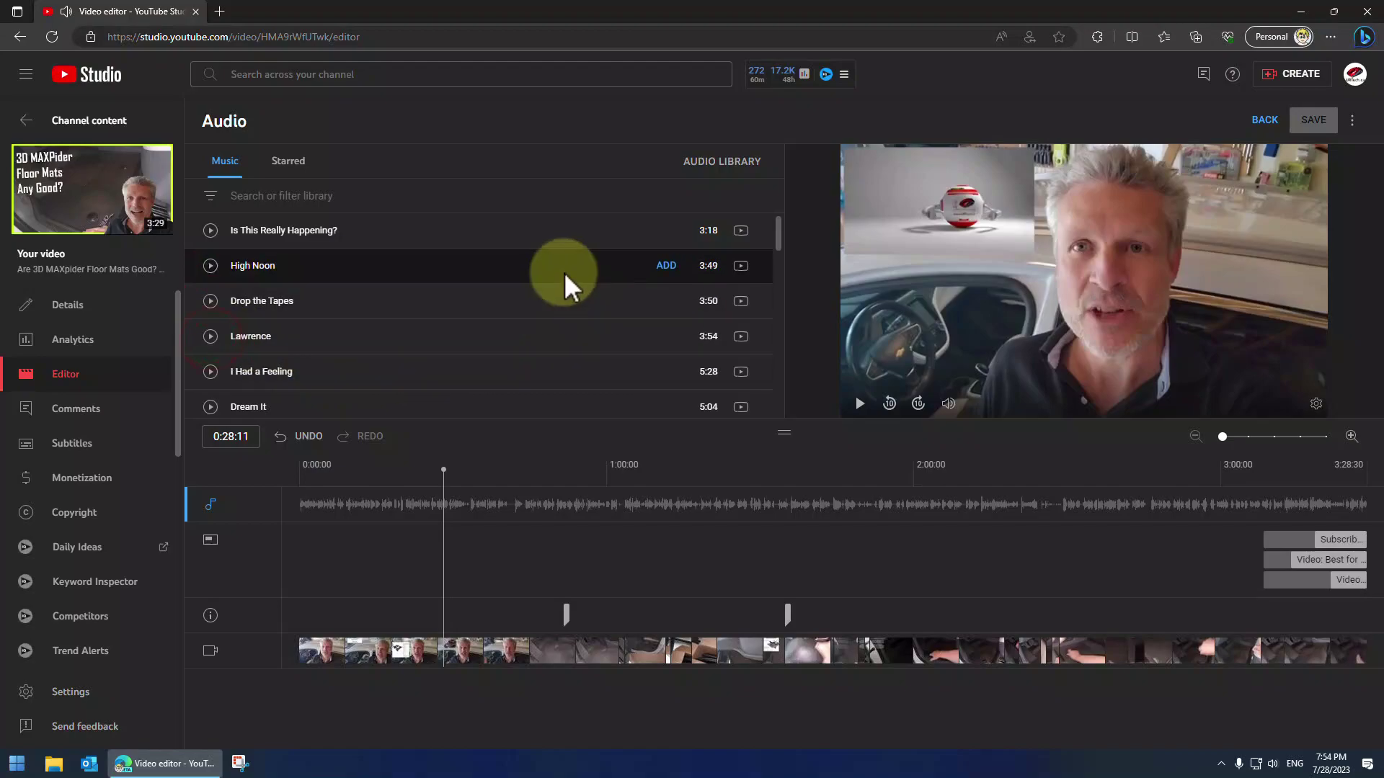
# Search the music library for 'heav', preview Danger Snow and Tuff Data, and add Tuff Data.
pyautogui.scroll(-10, 556, 289)
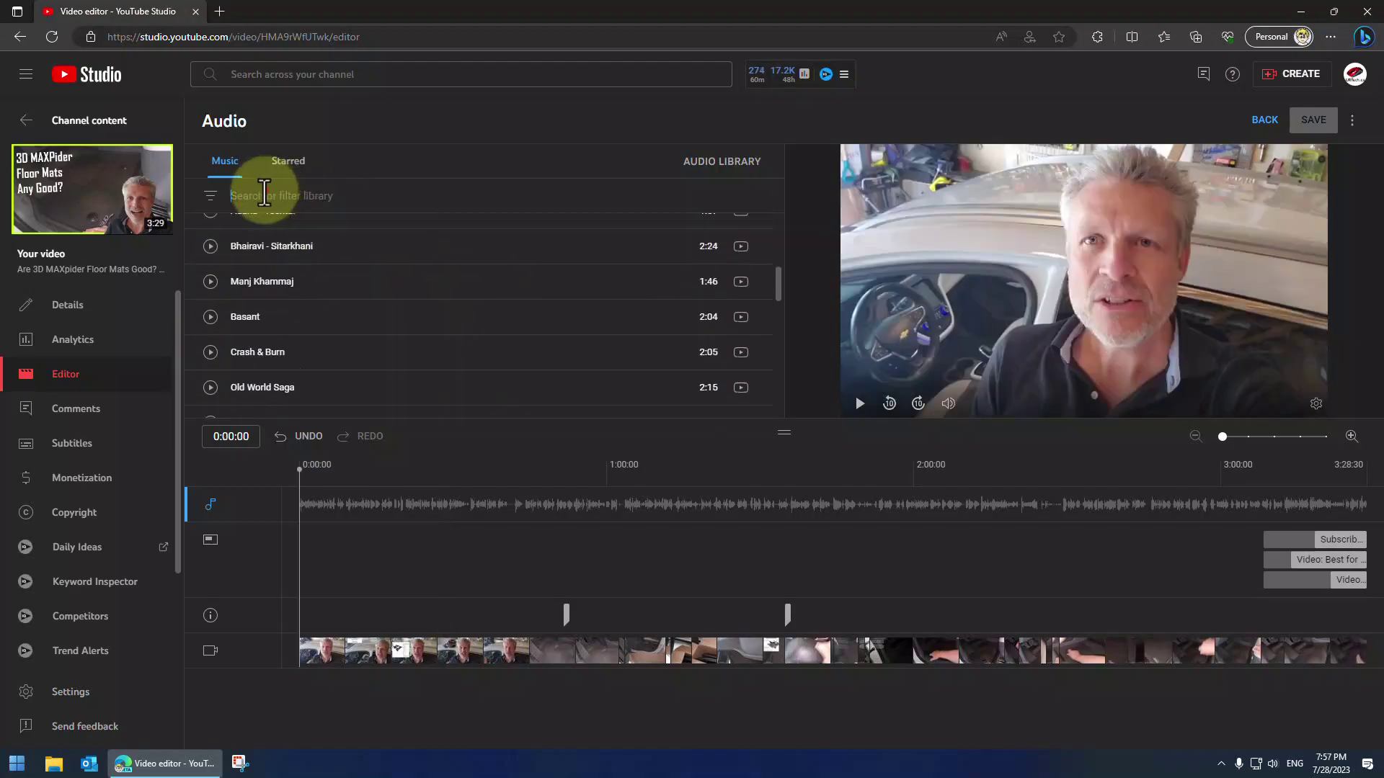
pyautogui.click(264, 191)
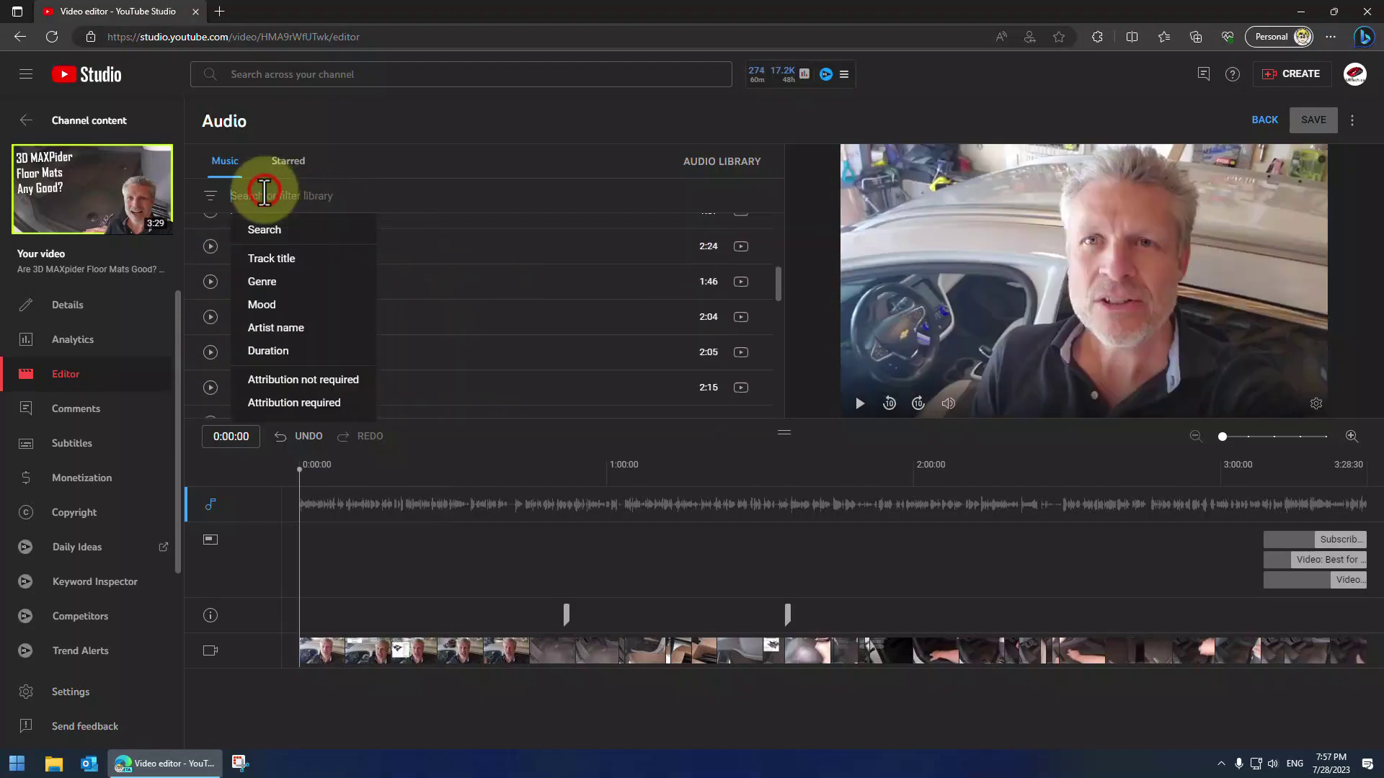
pyautogui.write('heavy')
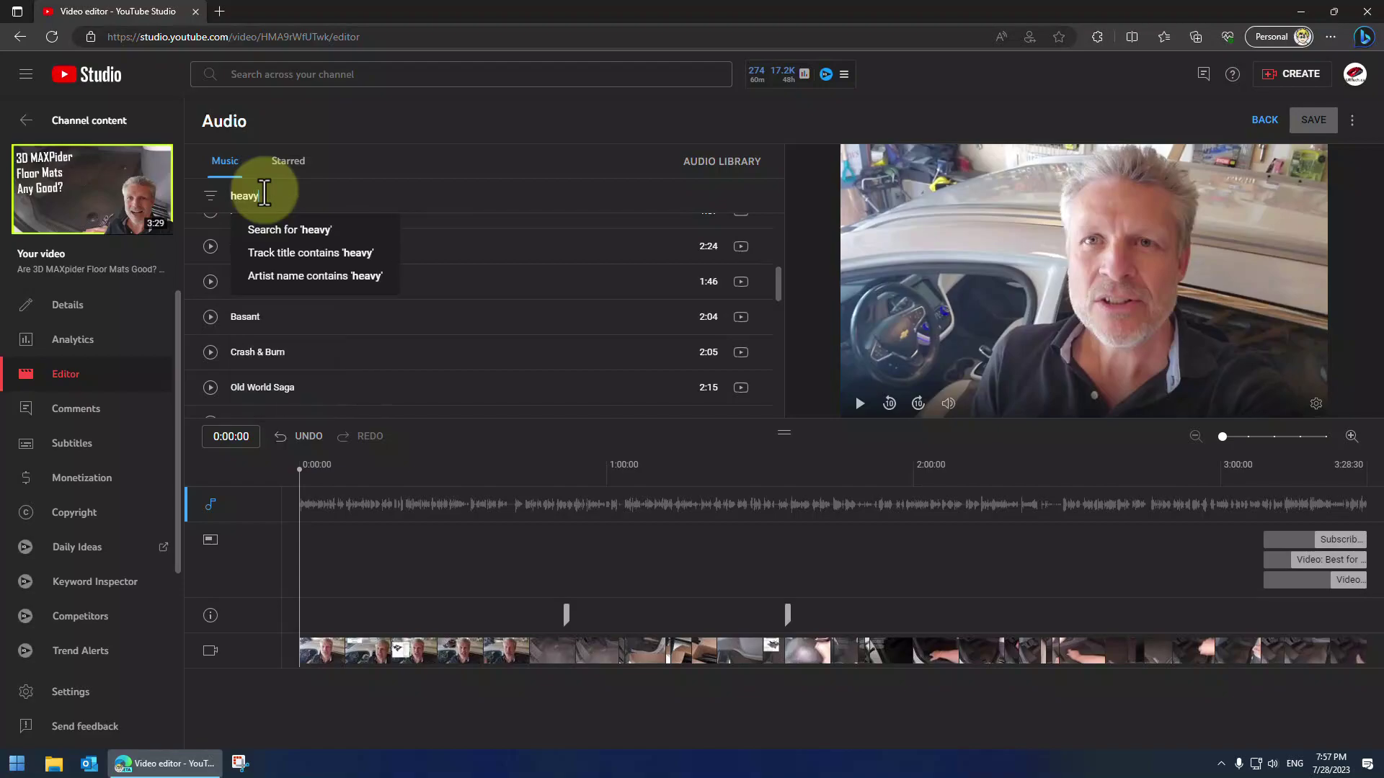
pyautogui.press('Return')
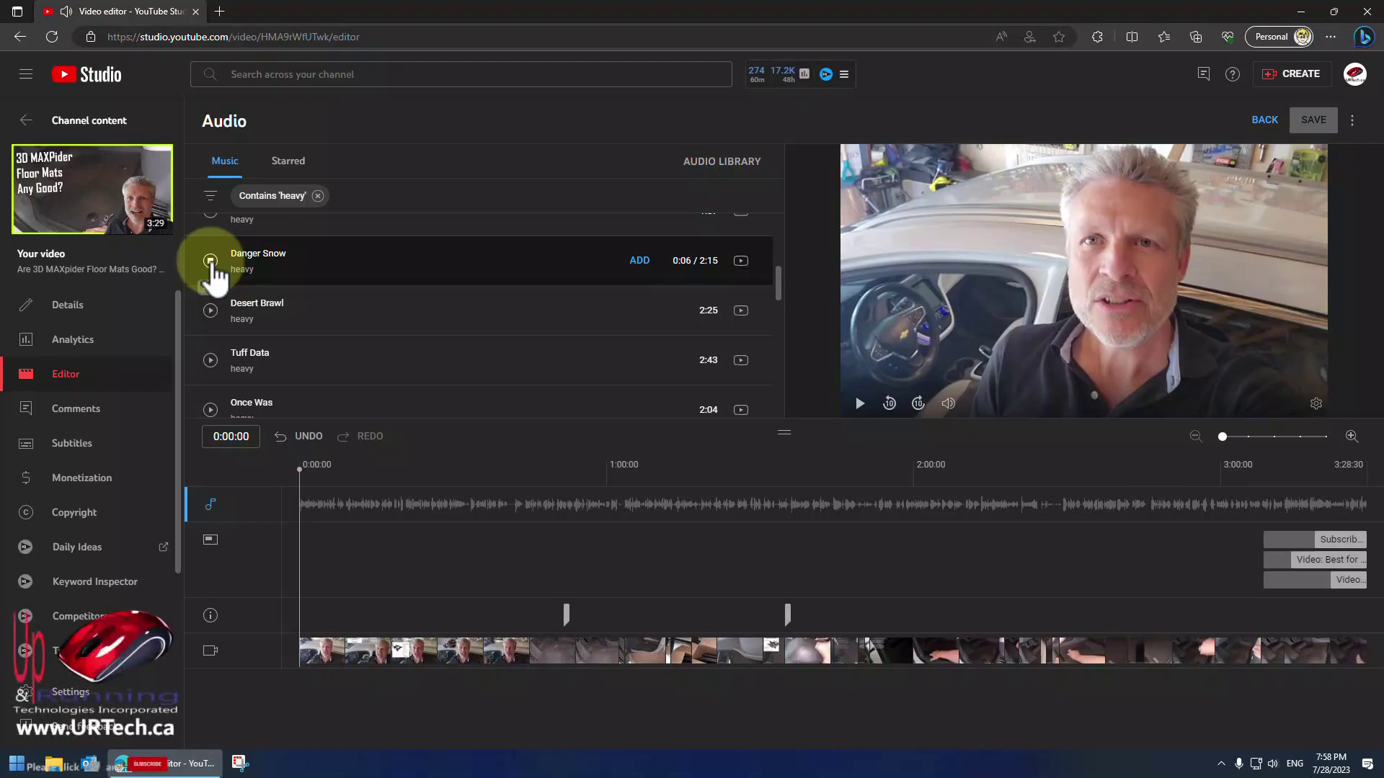
pyautogui.click(210, 261)
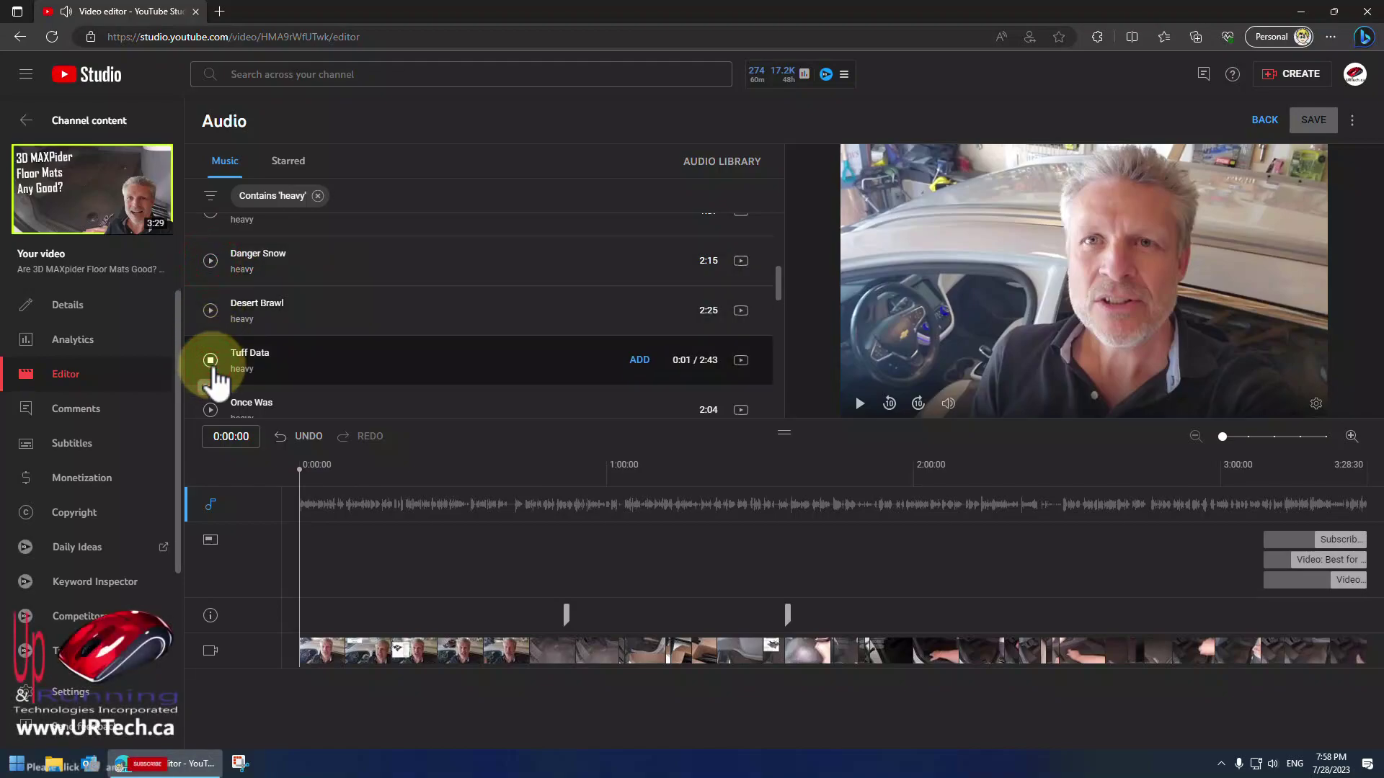
pyautogui.click(211, 359)
pyautogui.click(652, 364)
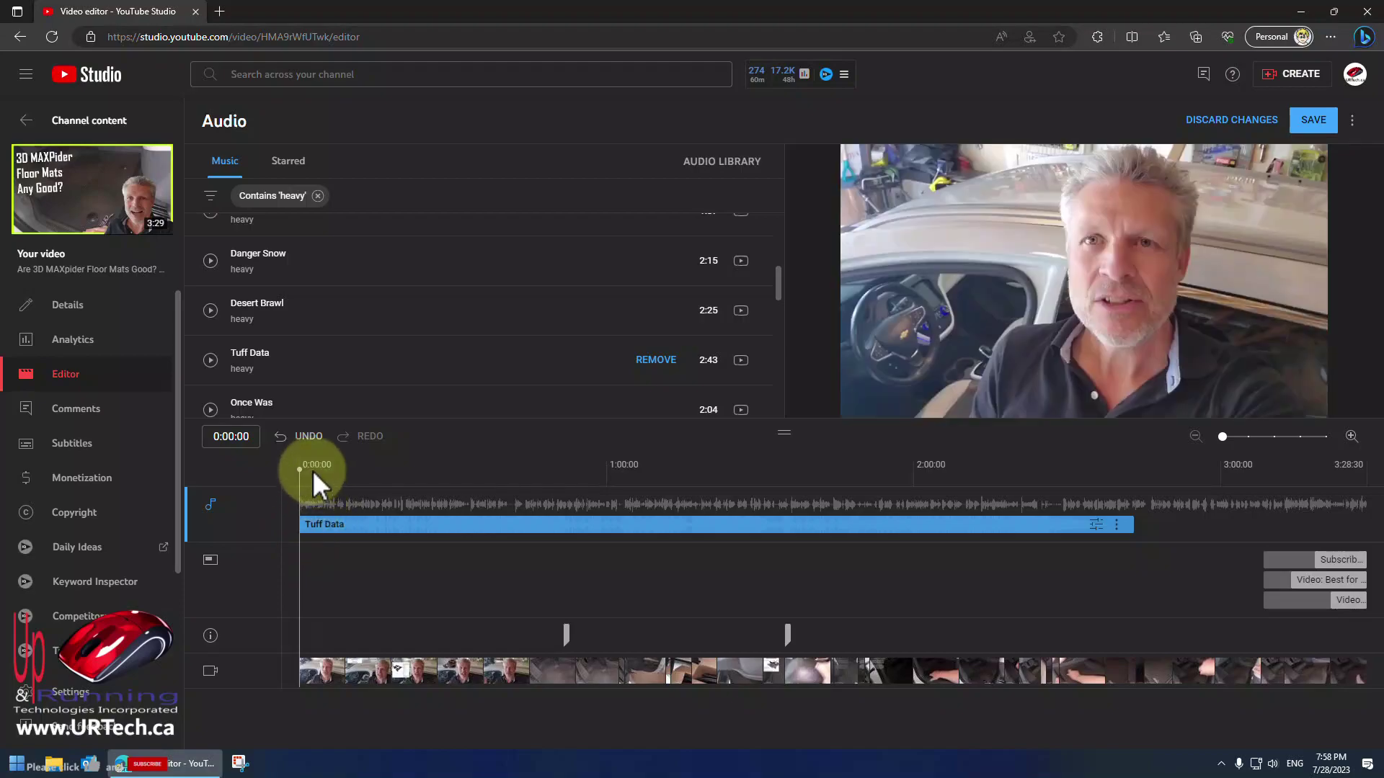
# Shift the Tuff Data clip to start later and readjust its end point on the timeline.
pyautogui.moveTo(297, 468); pyautogui.dragTo(496, 473)
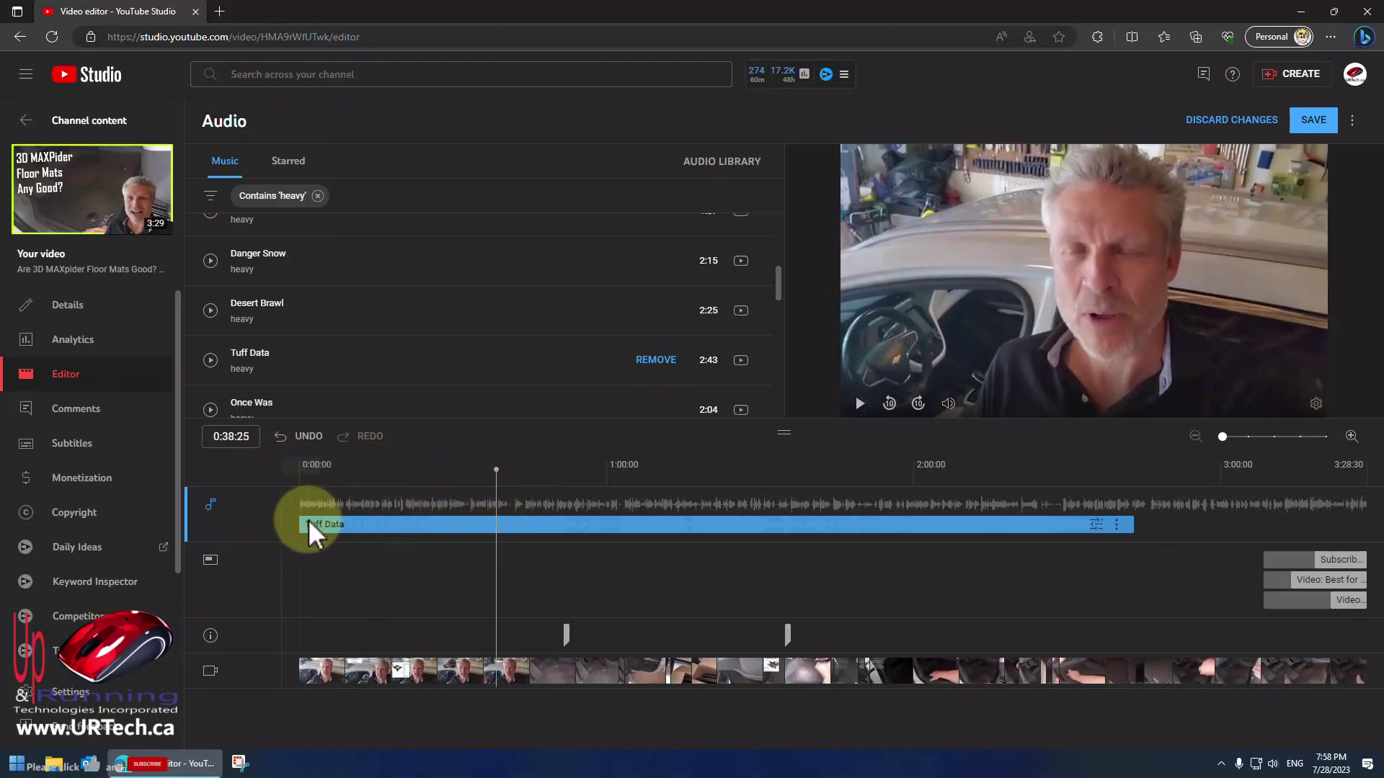
pyautogui.moveTo(326, 524); pyautogui.dragTo(492, 523)
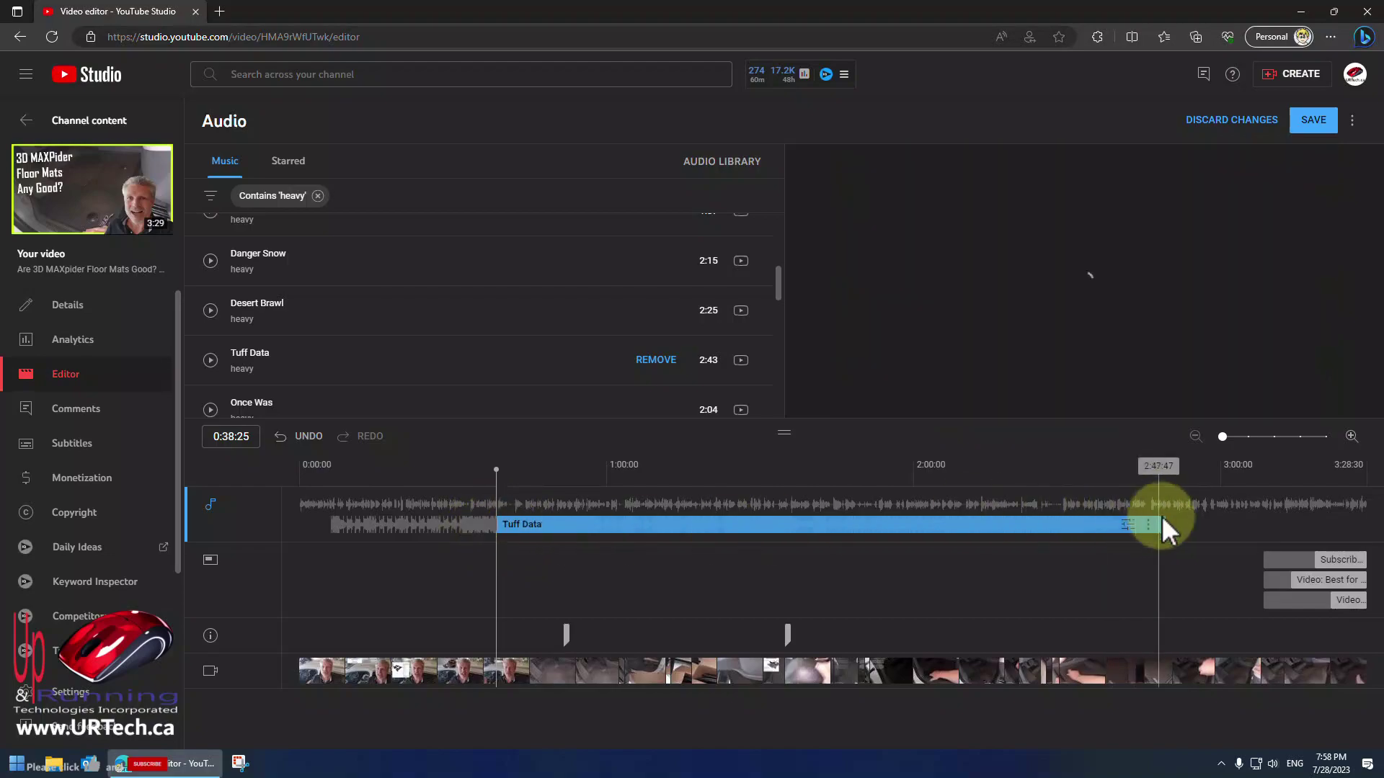
pyautogui.moveTo(1165, 525); pyautogui.dragTo(544, 523)
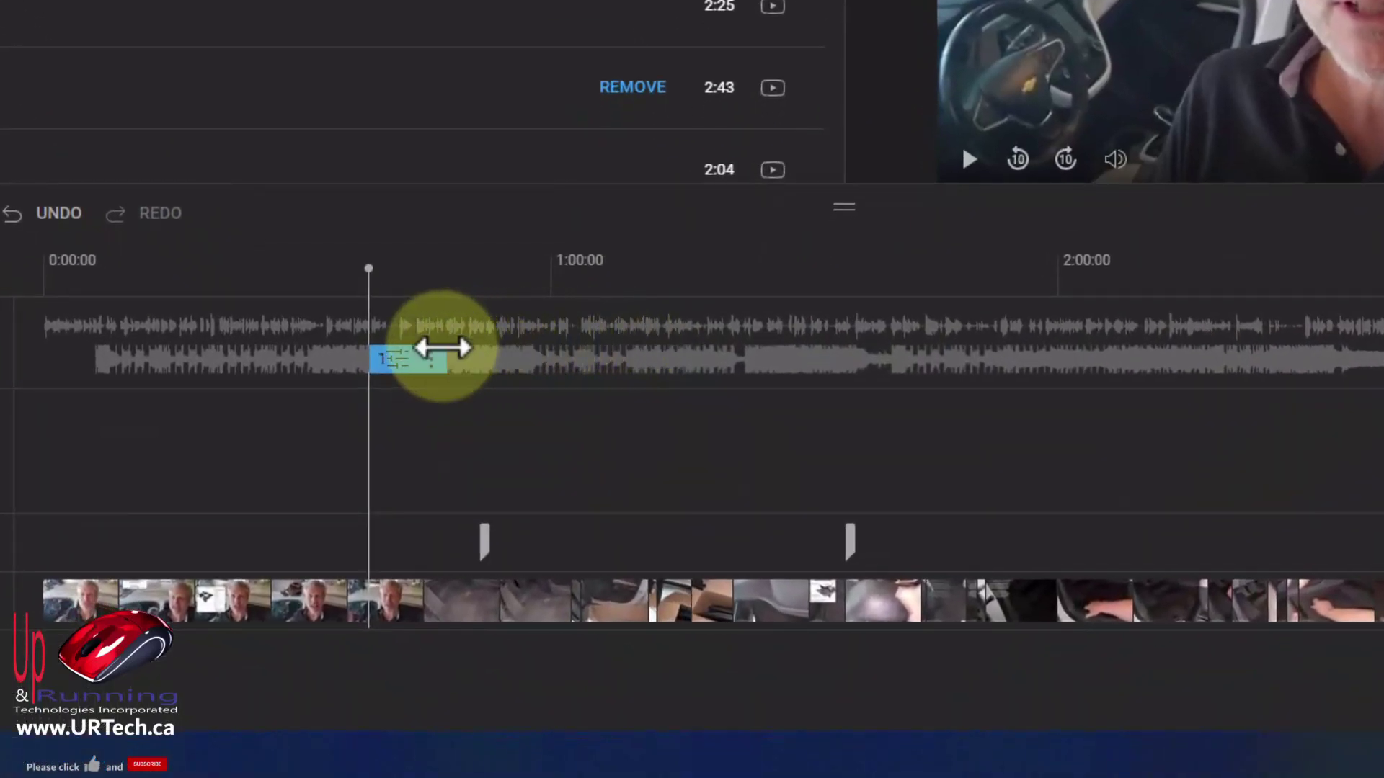
pyautogui.moveTo(442, 348); pyautogui.dragTo(514, 353)
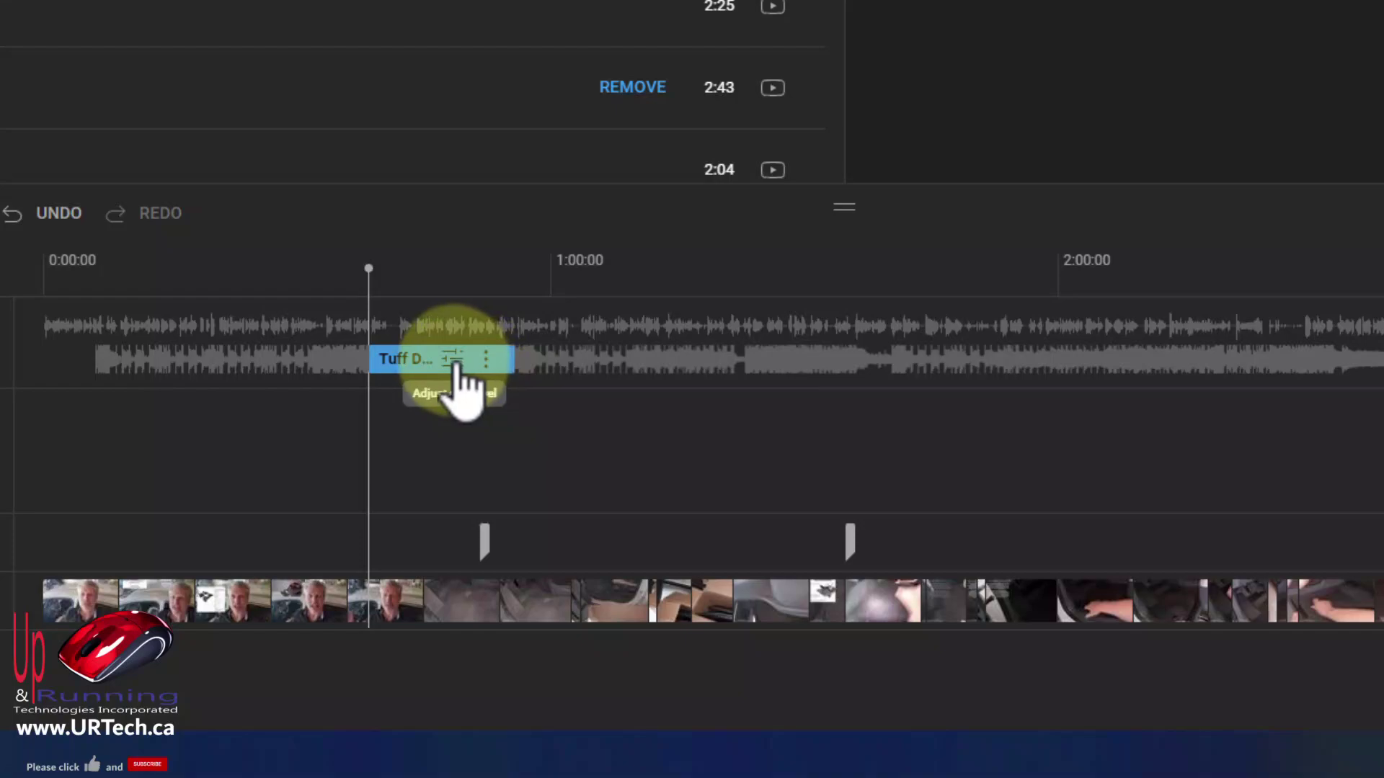
# Lower Tuff Data's mix level partway and play the preview to hear the blend.
pyautogui.click(454, 360)
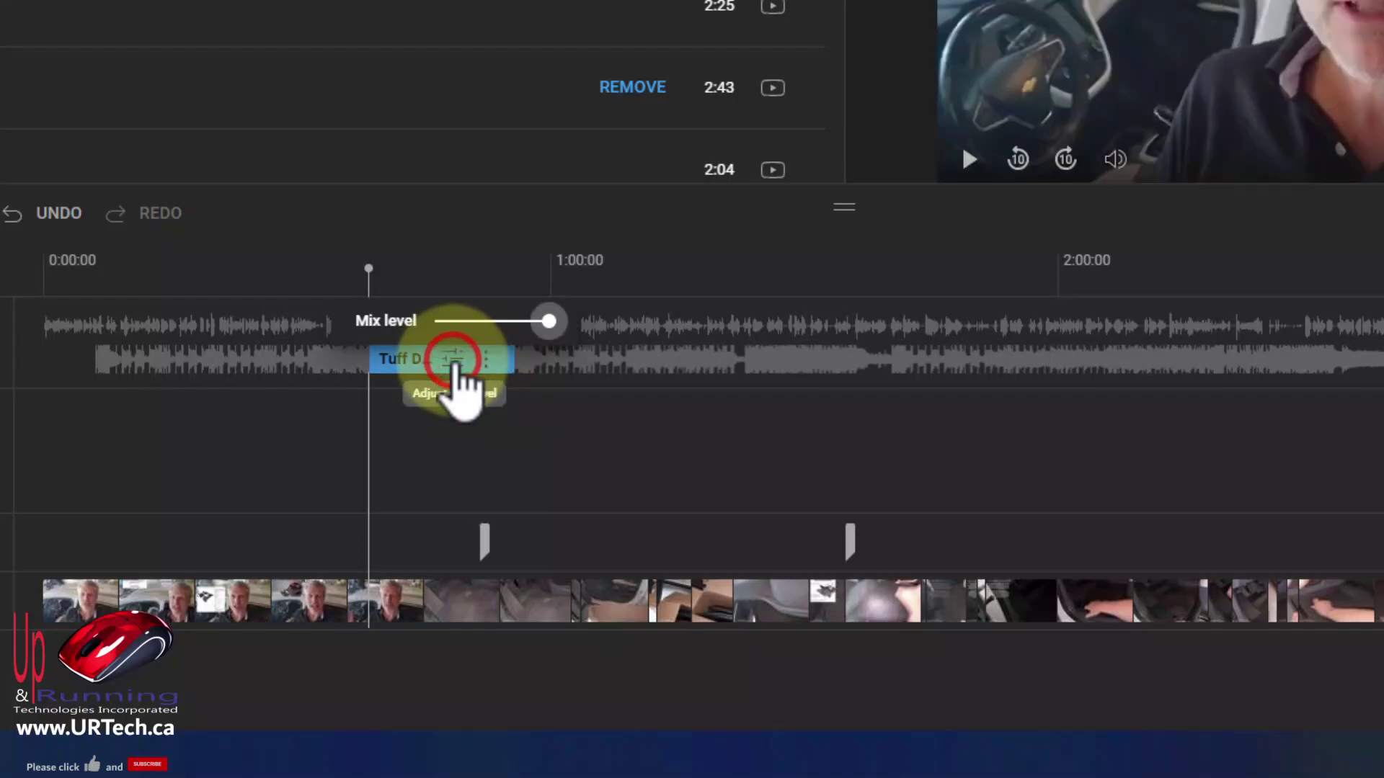
pyautogui.click(444, 320)
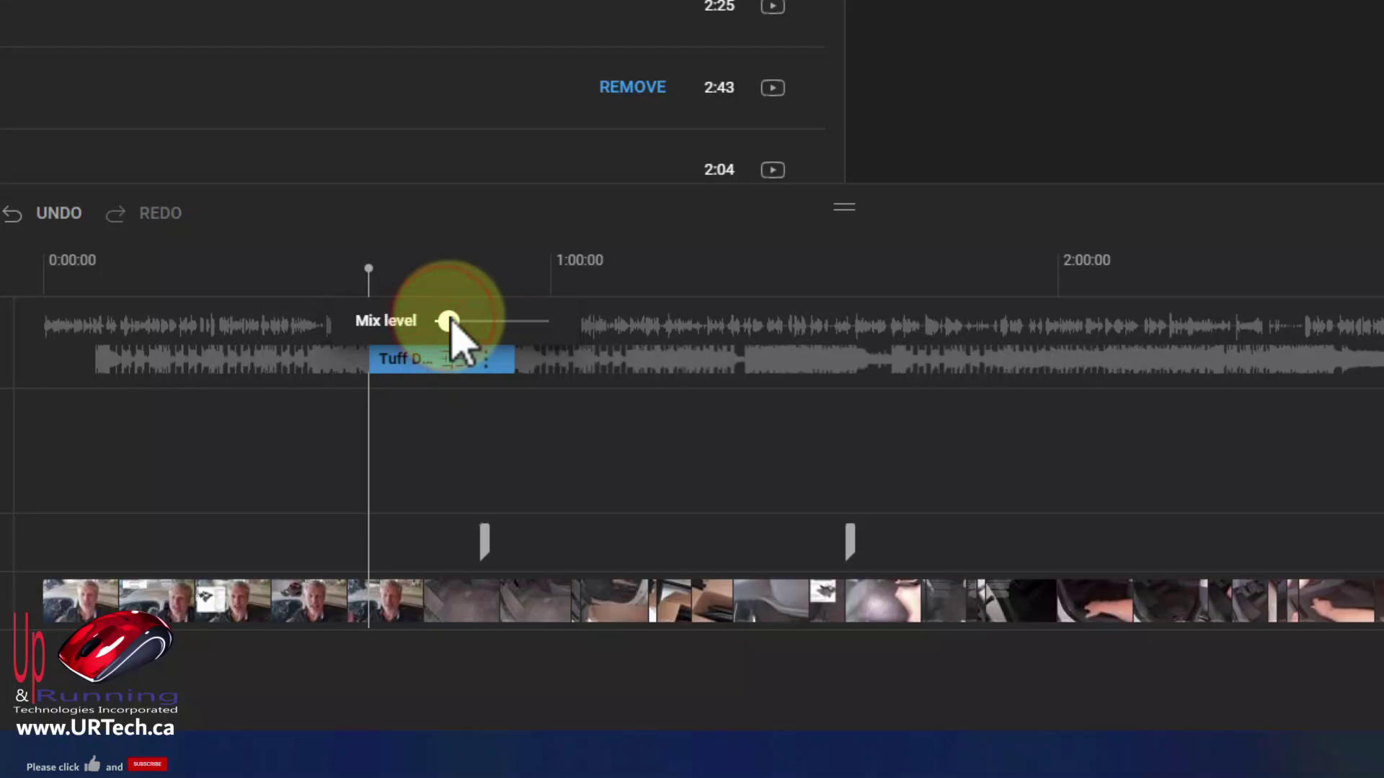
pyautogui.click(369, 263)
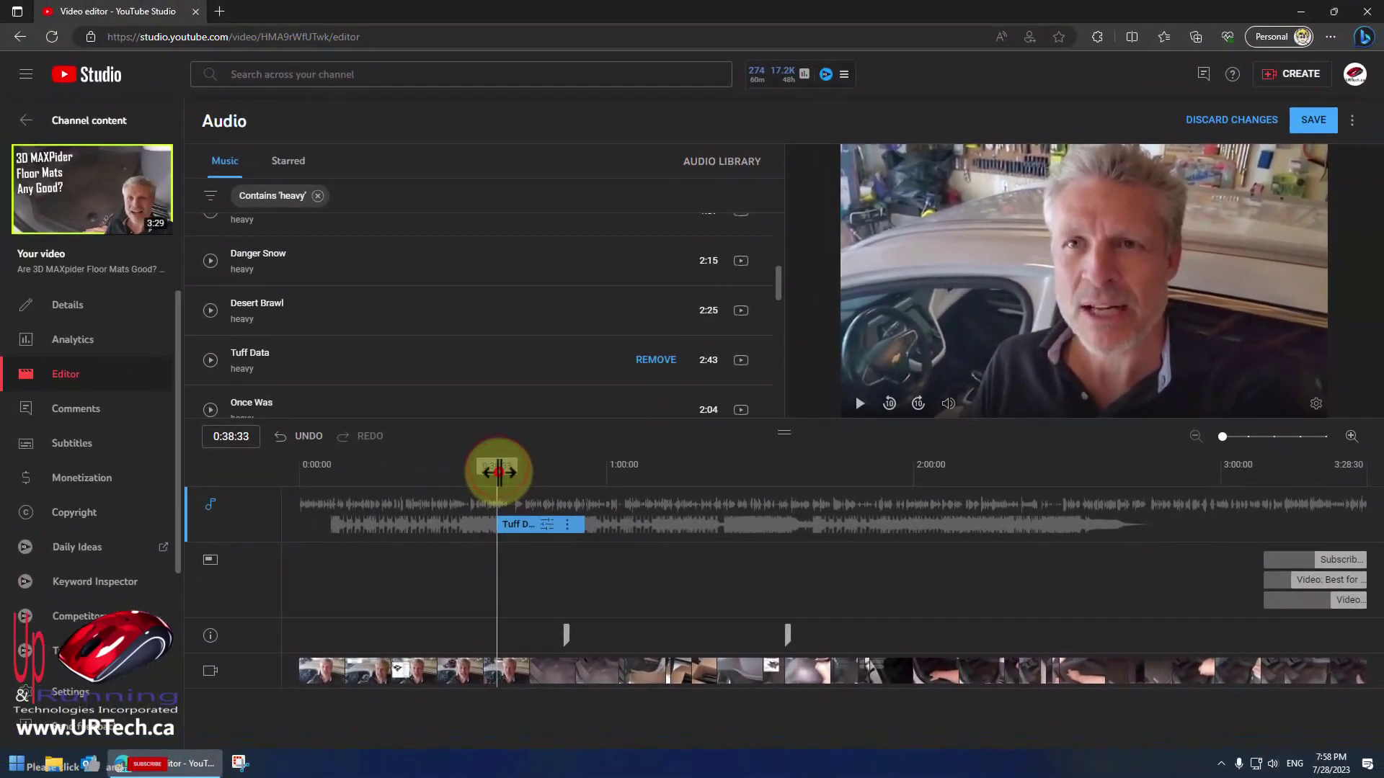
pyautogui.moveTo(498, 472); pyautogui.dragTo(484, 472)
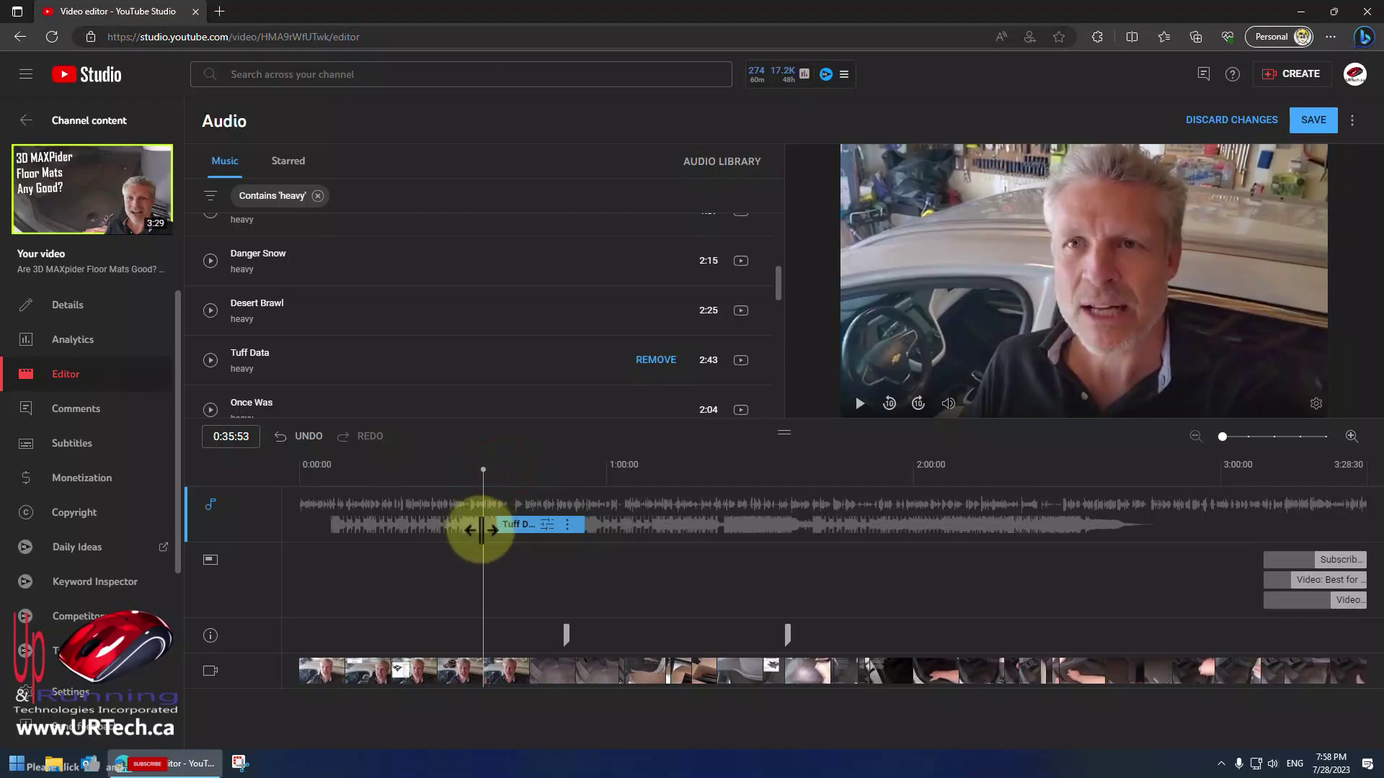
pyautogui.click(865, 407)
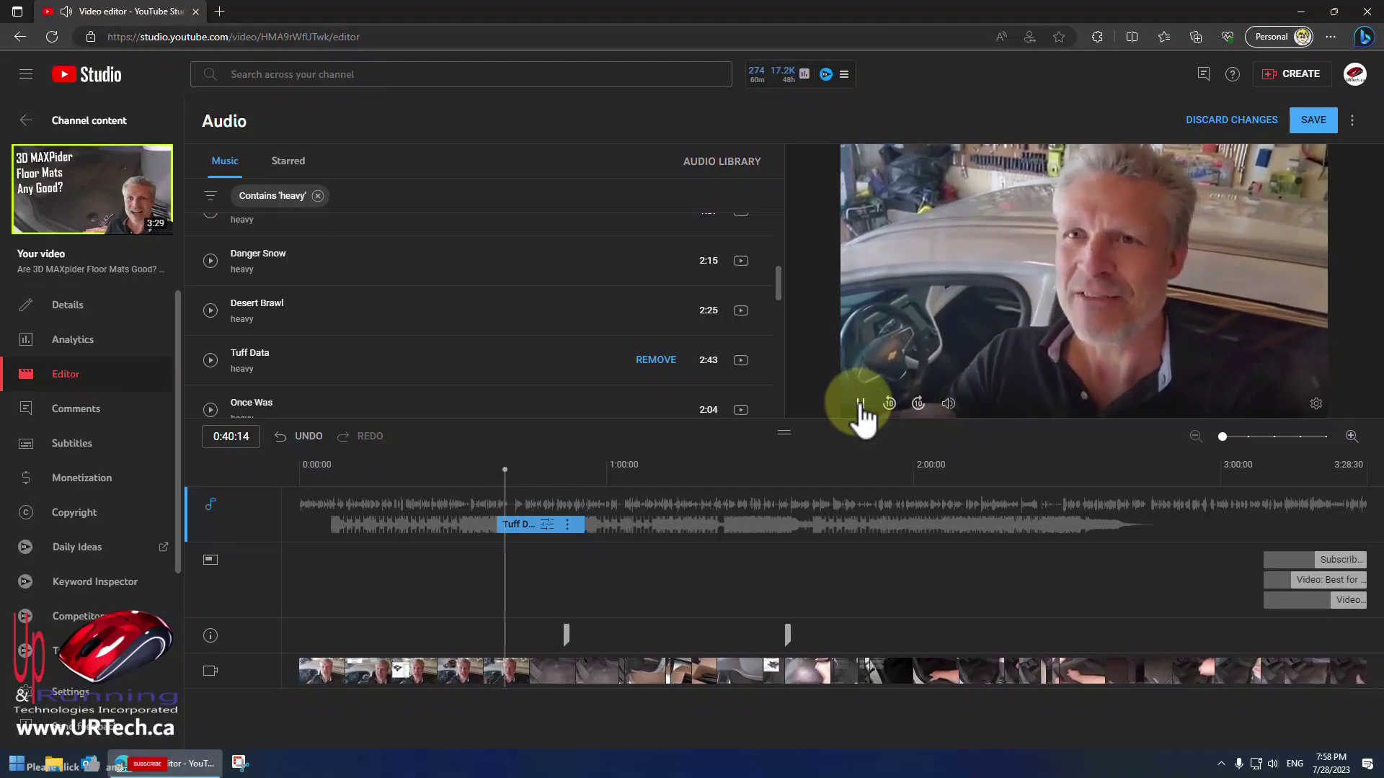
pyautogui.click(861, 405)
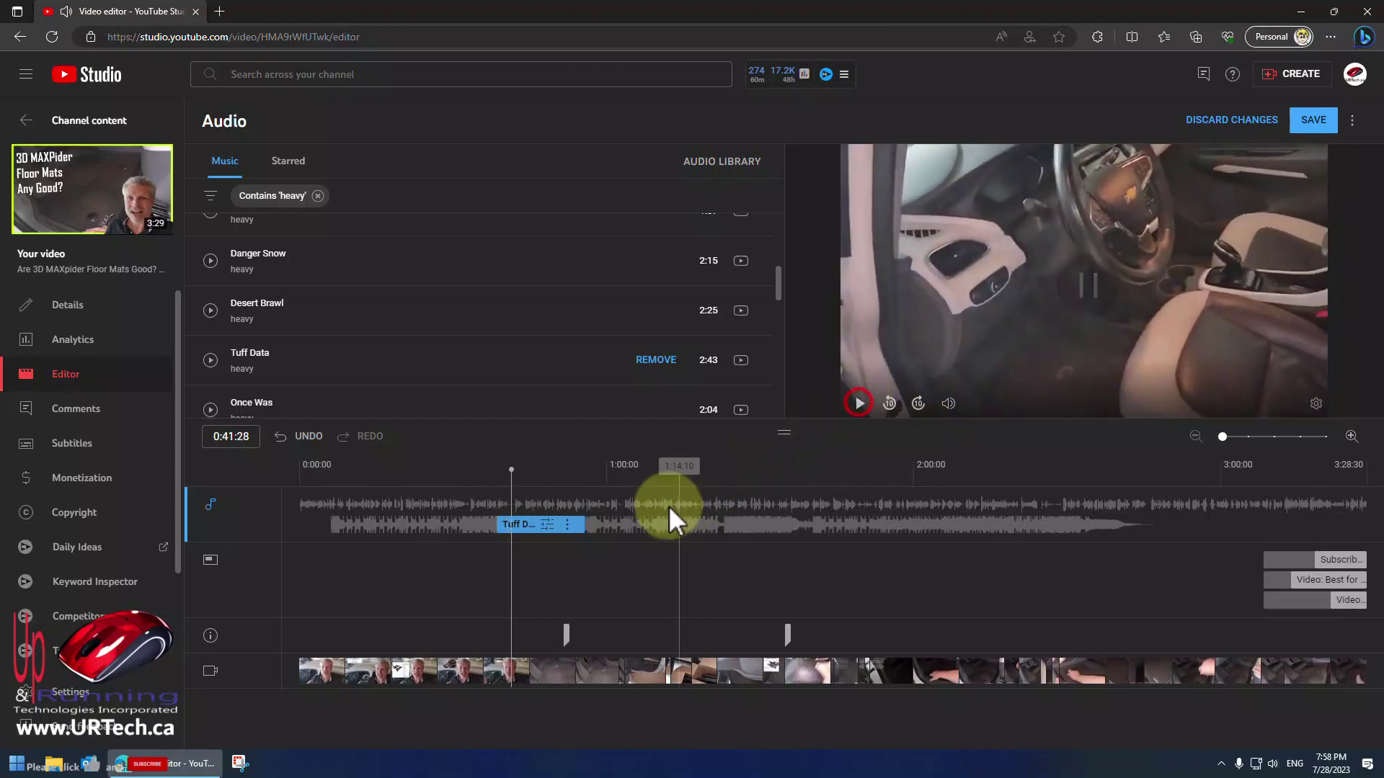
# Turn Tuff Data's mix level fully down and replay the preview.
pyautogui.click(549, 525)
pyautogui.moveTo(542, 502); pyautogui.dragTo(539, 502)
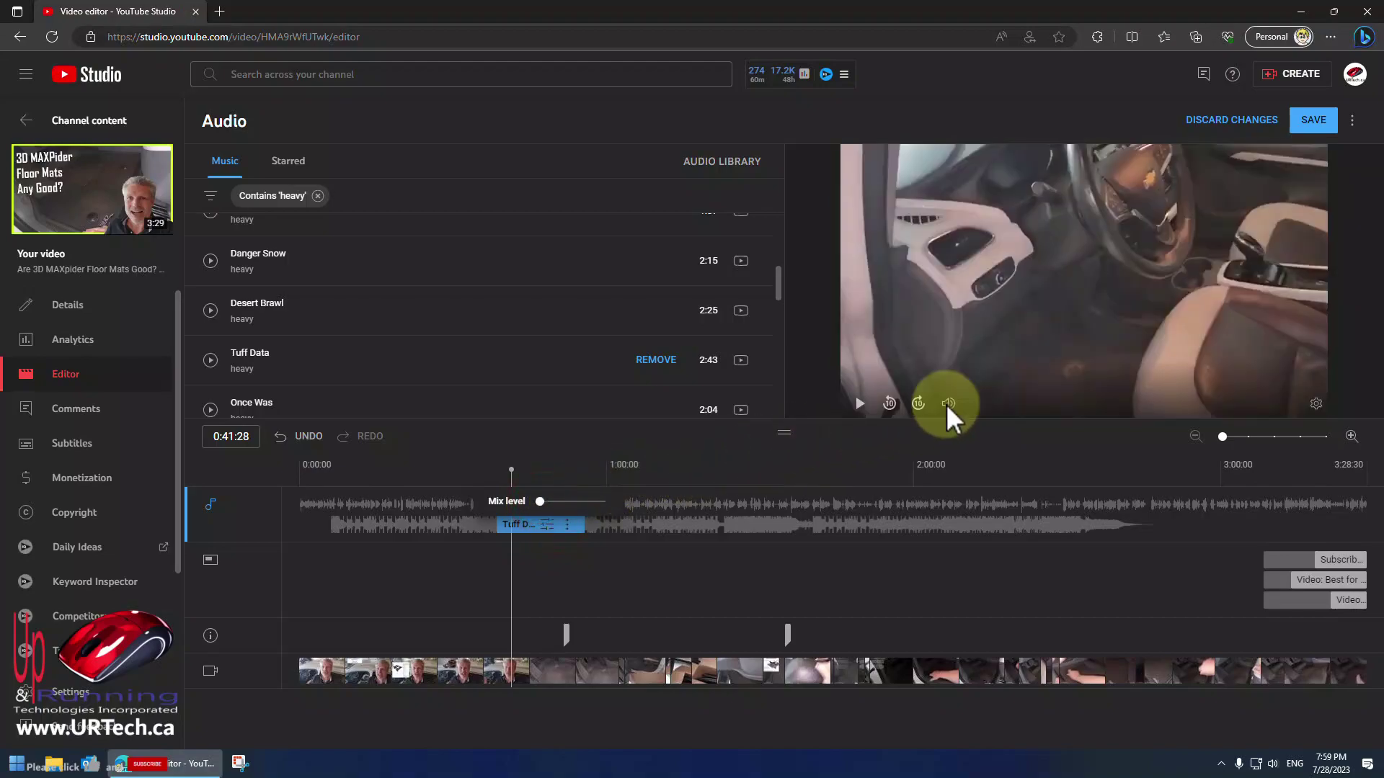
pyautogui.click(859, 403)
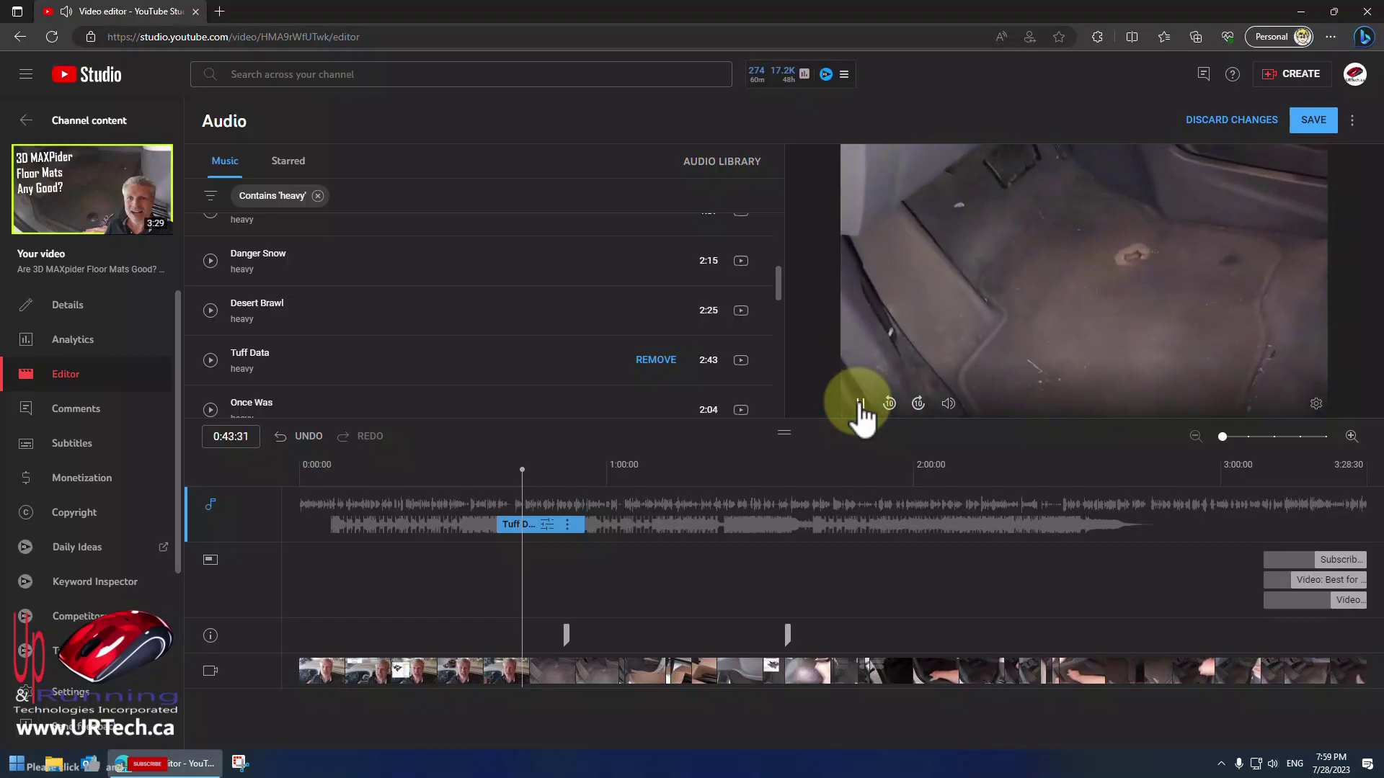
pyautogui.click(860, 402)
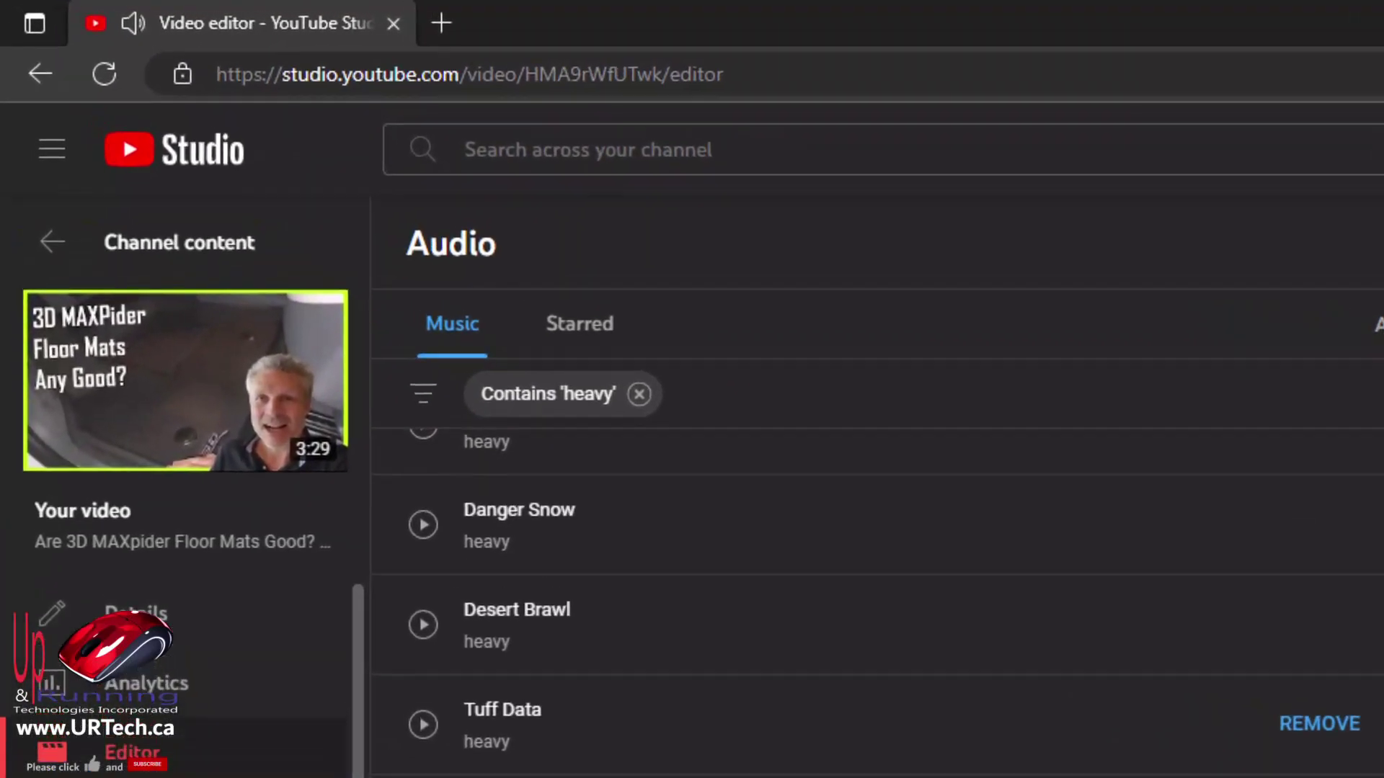
# Filter the music library by 'bells', preview Caverns, and add it to the video.
pyautogui.click(465, 287)
pyautogui.write('bells')
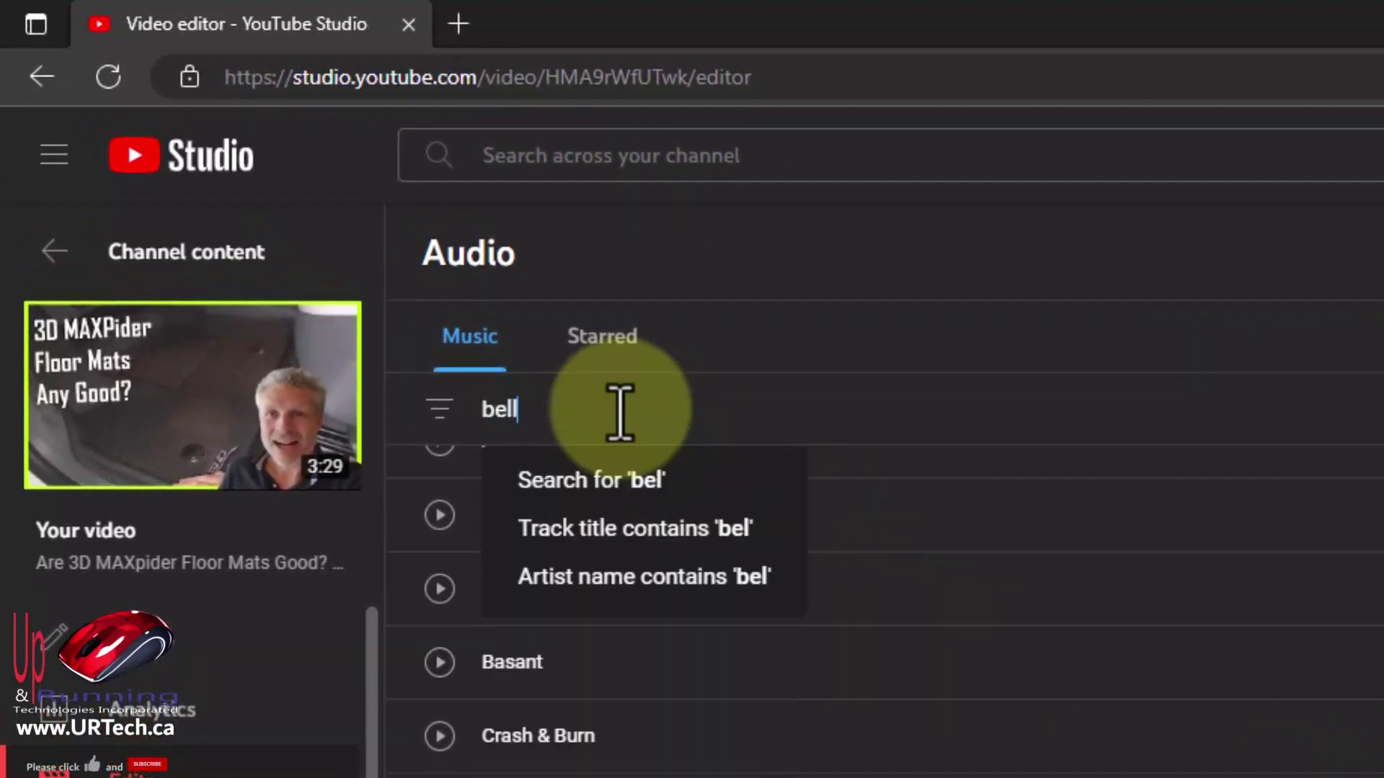
pyautogui.press('Return')
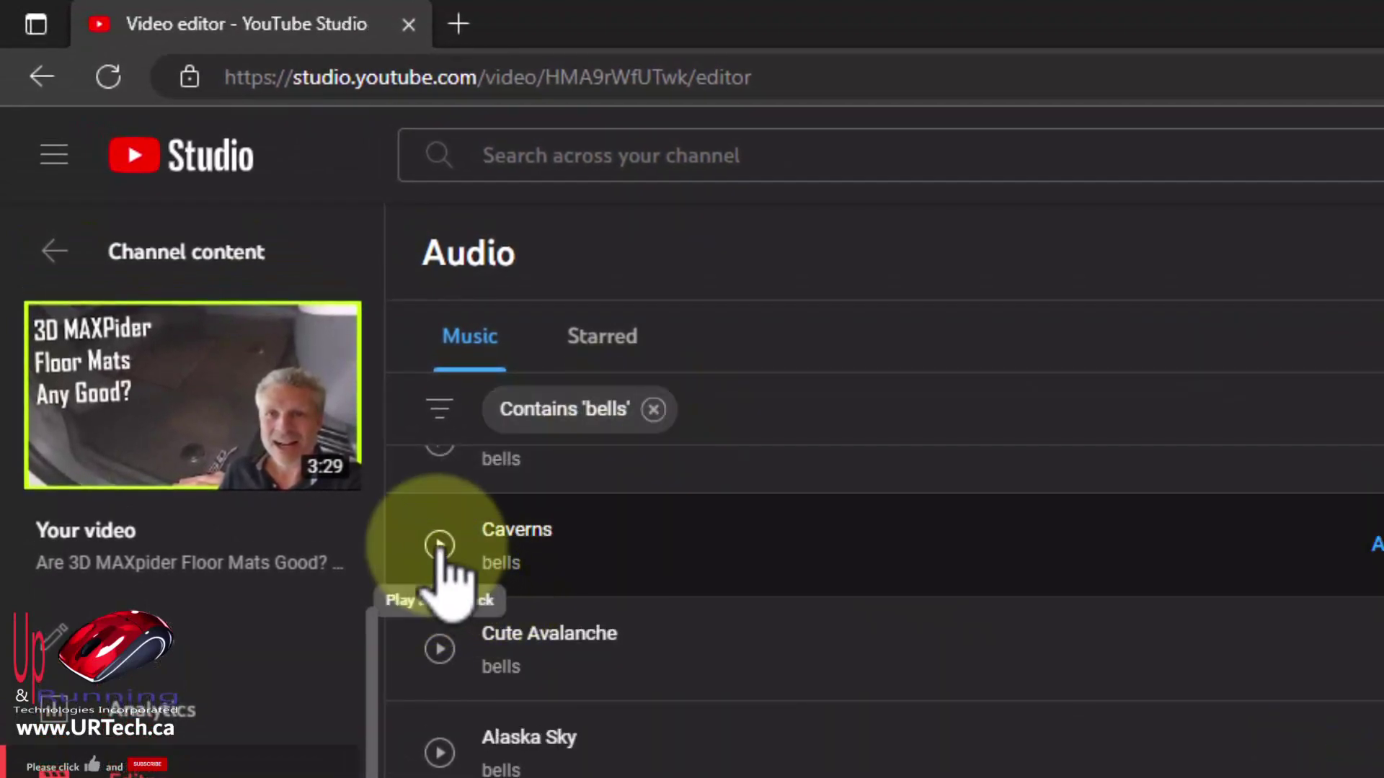
pyautogui.click(440, 545)
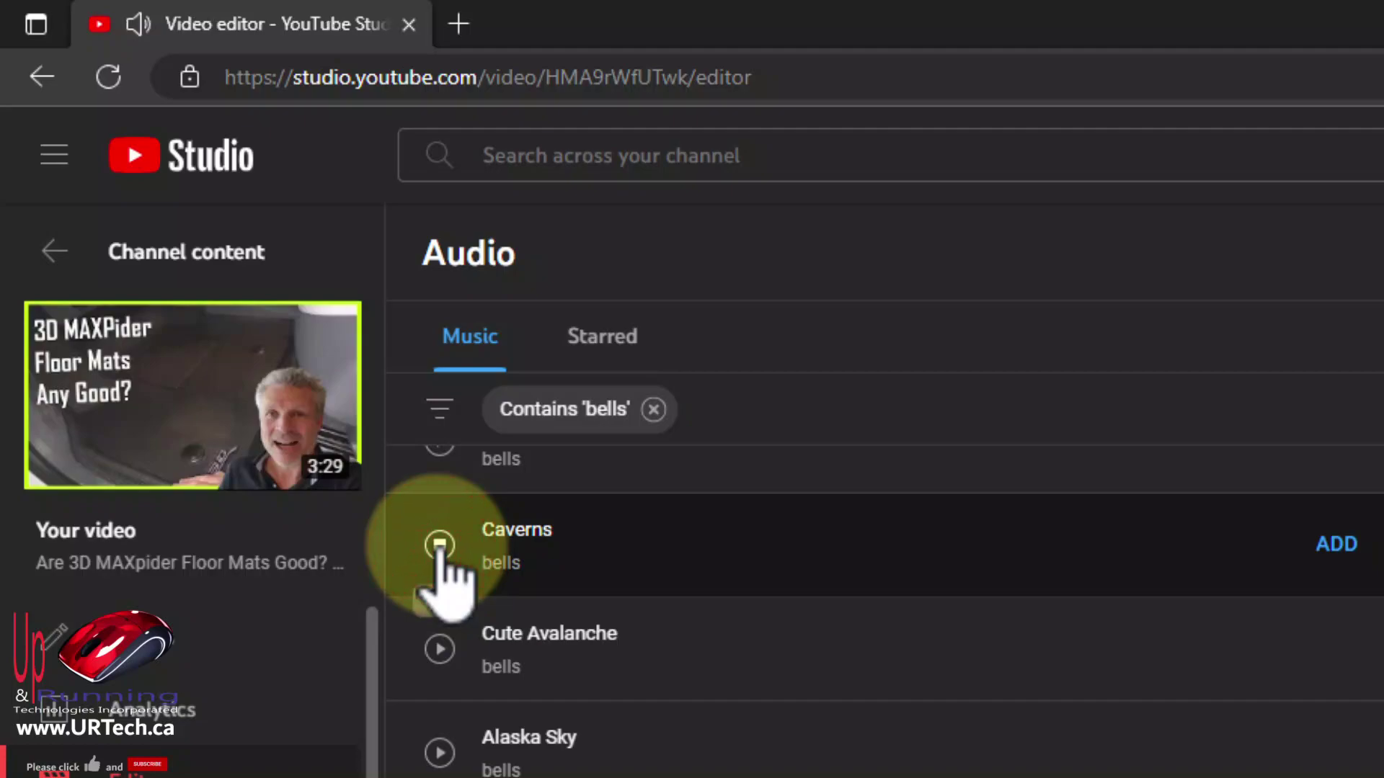
pyautogui.click(439, 545)
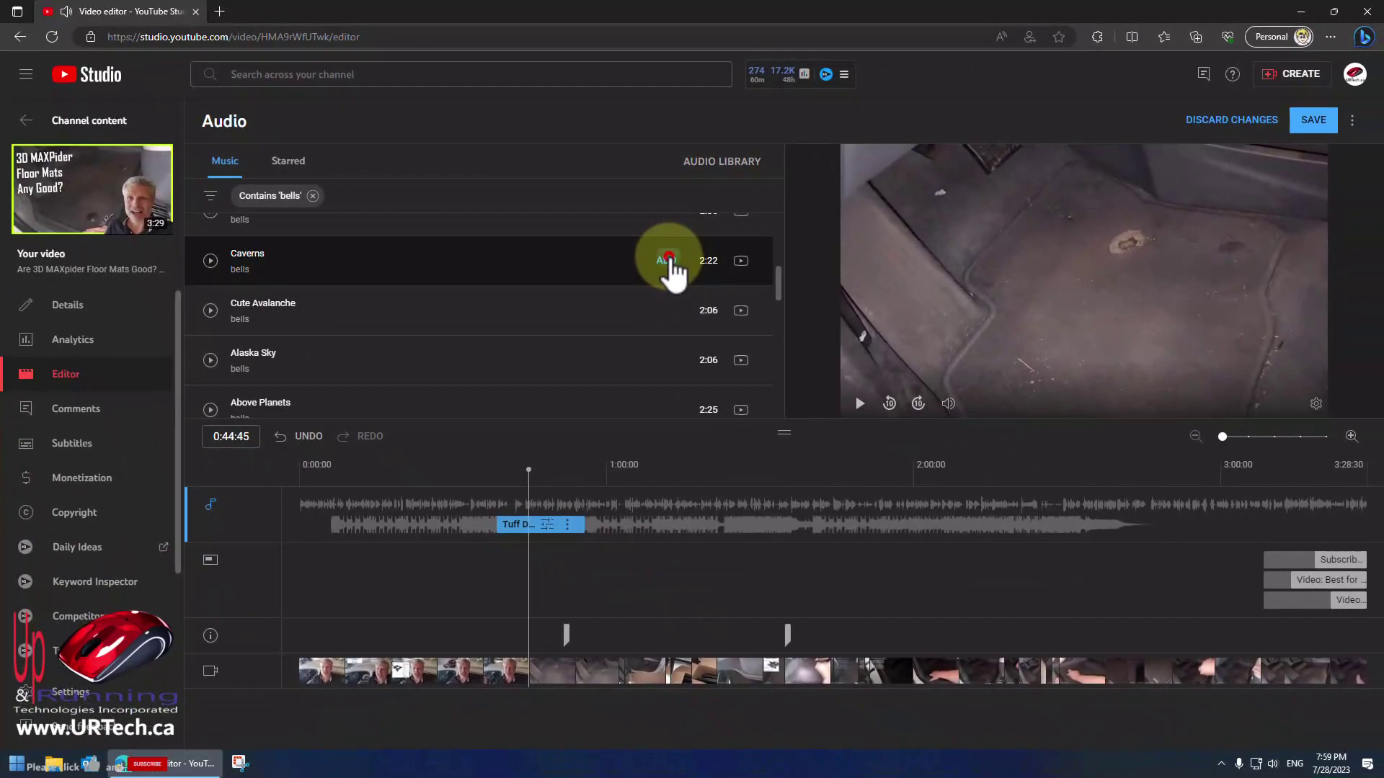
pyautogui.click(667, 261)
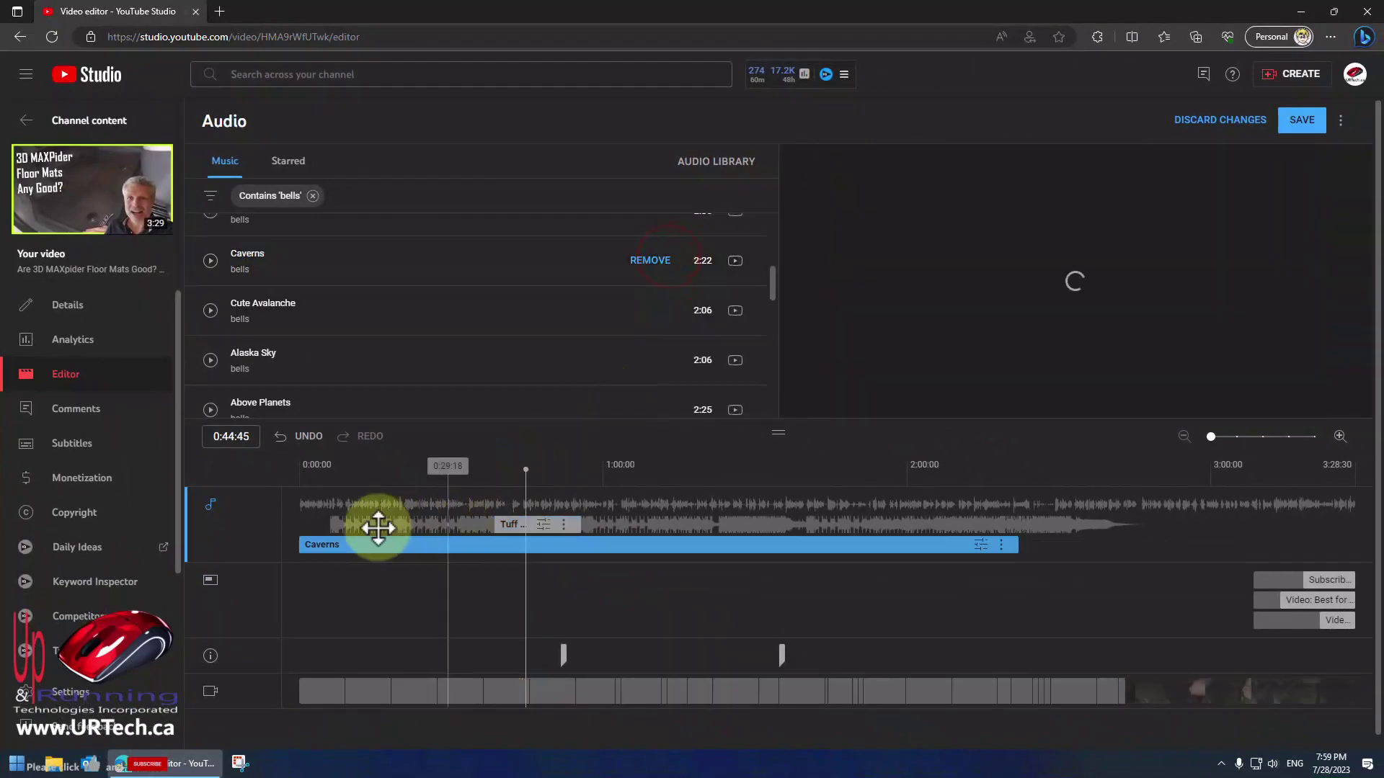
# Trim both ends of the Caverns clip and preview both tracks from about 0:36.
pyautogui.moveTo(302, 544); pyautogui.dragTo(505, 544)
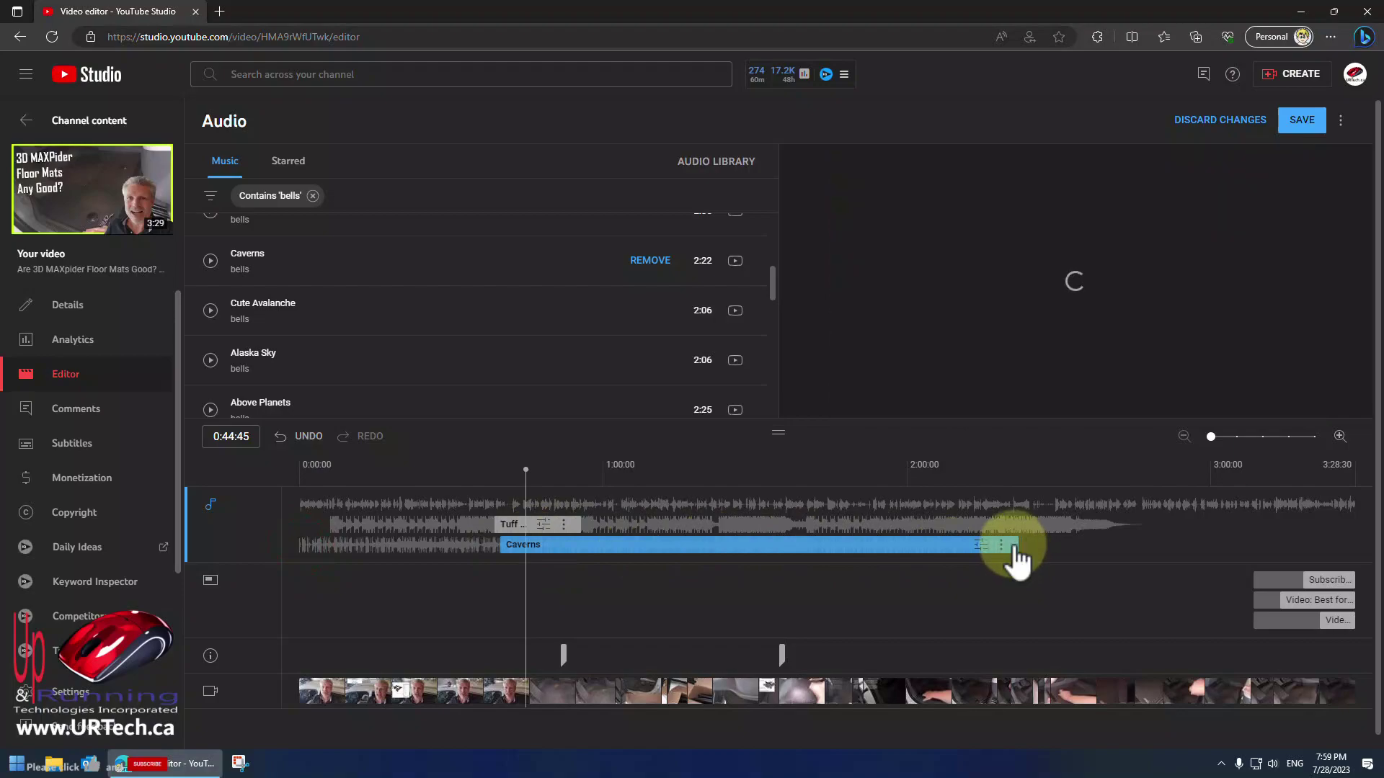
pyautogui.moveTo(1016, 545); pyautogui.dragTo(585, 525)
pyautogui.click(590, 545)
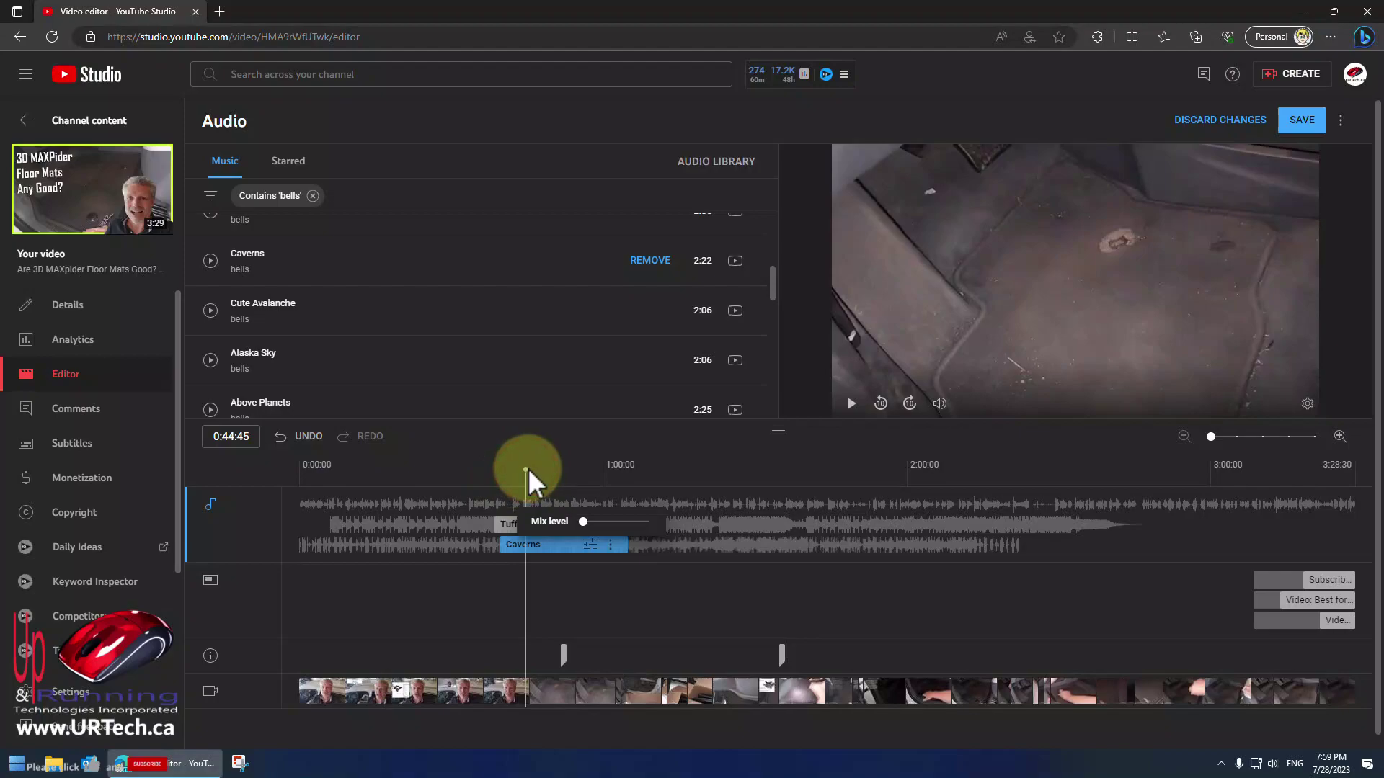
pyautogui.click(528, 468)
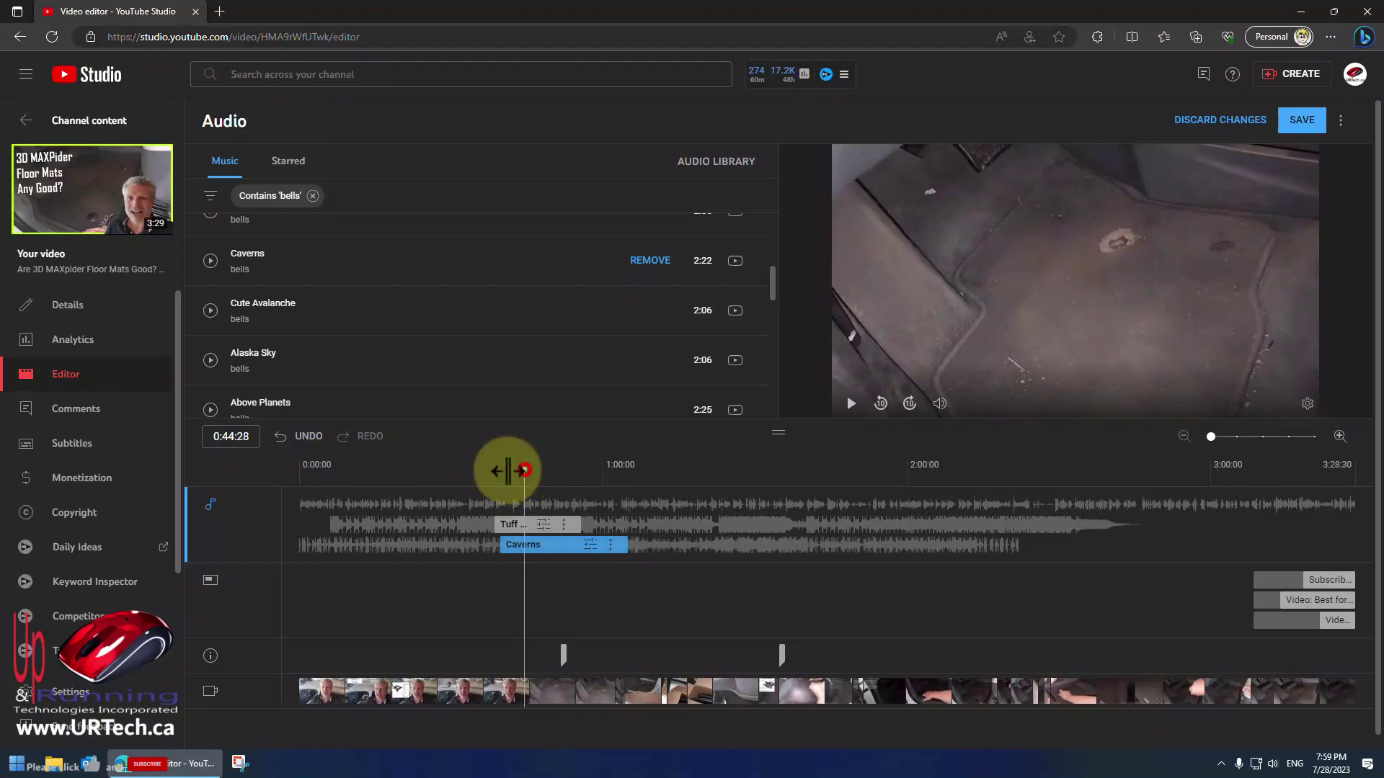
pyautogui.click(485, 469)
pyautogui.click(852, 405)
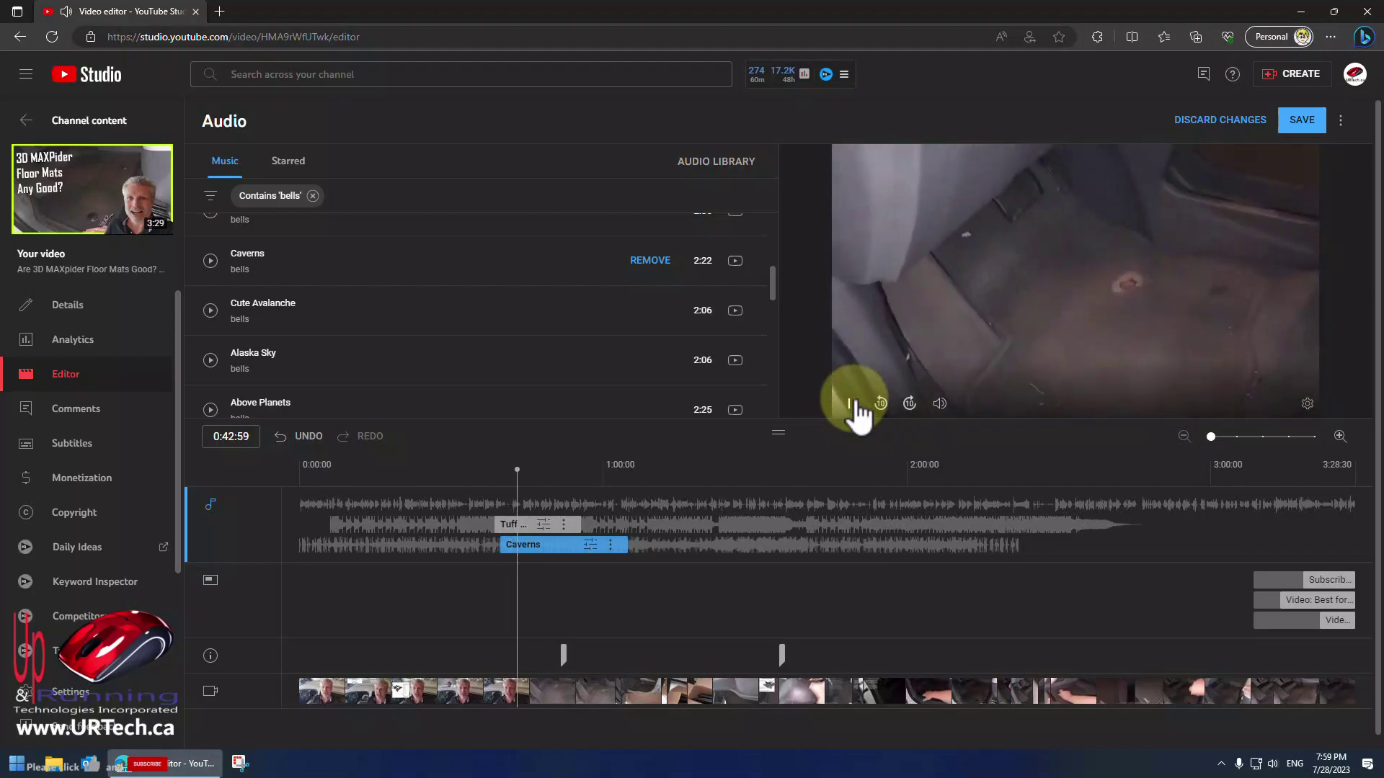
pyautogui.click(853, 405)
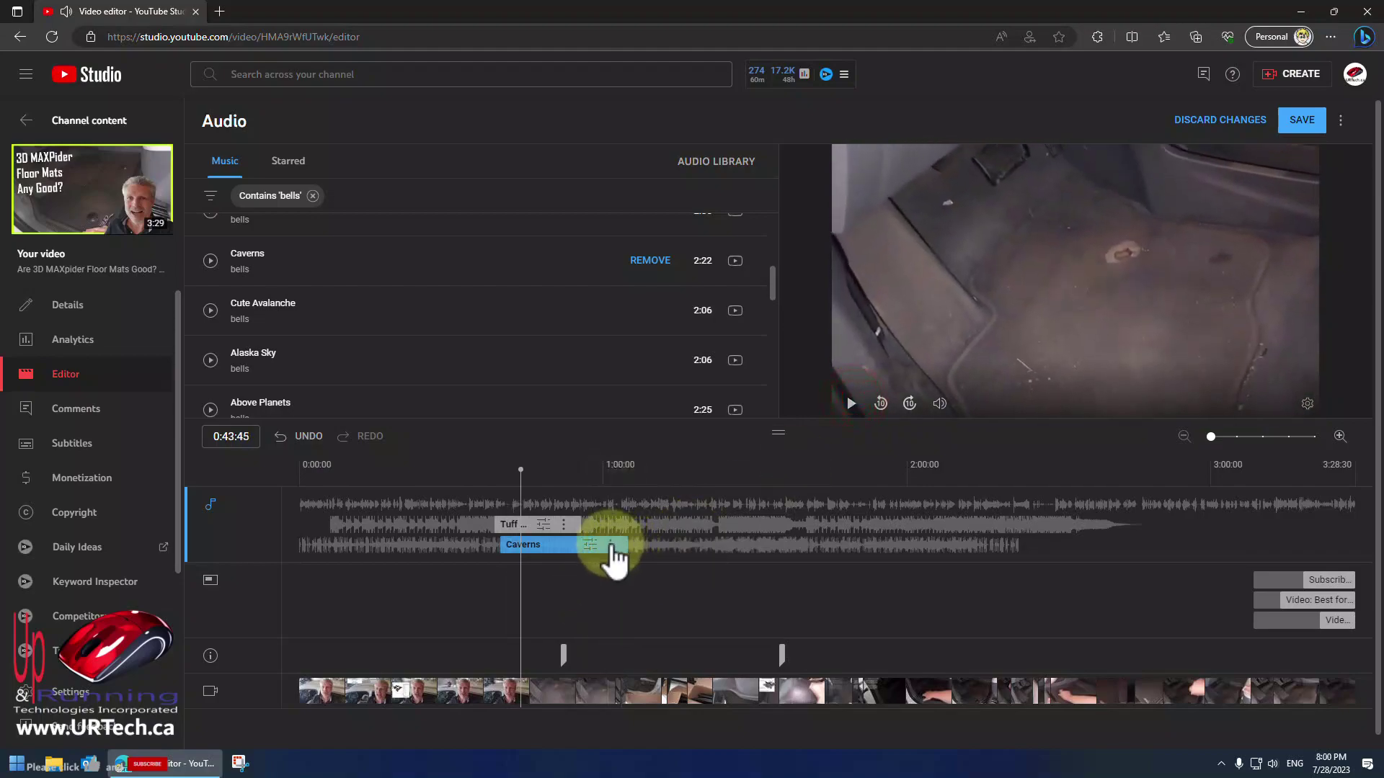
# Remove the Caverns and Tuff Data clips, then go back to the editor's tool list.
pyautogui.click(653, 570)
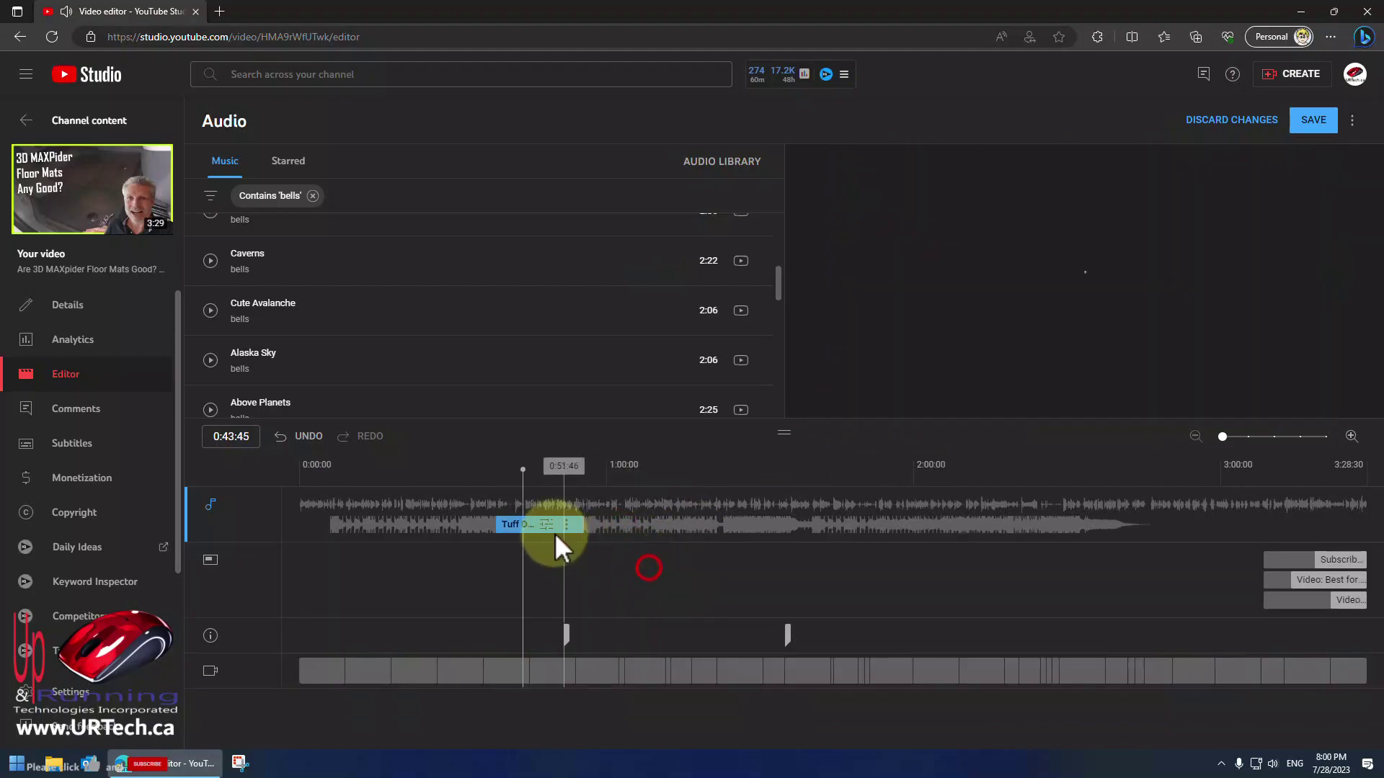
pyautogui.click(565, 525)
pyautogui.click(632, 548)
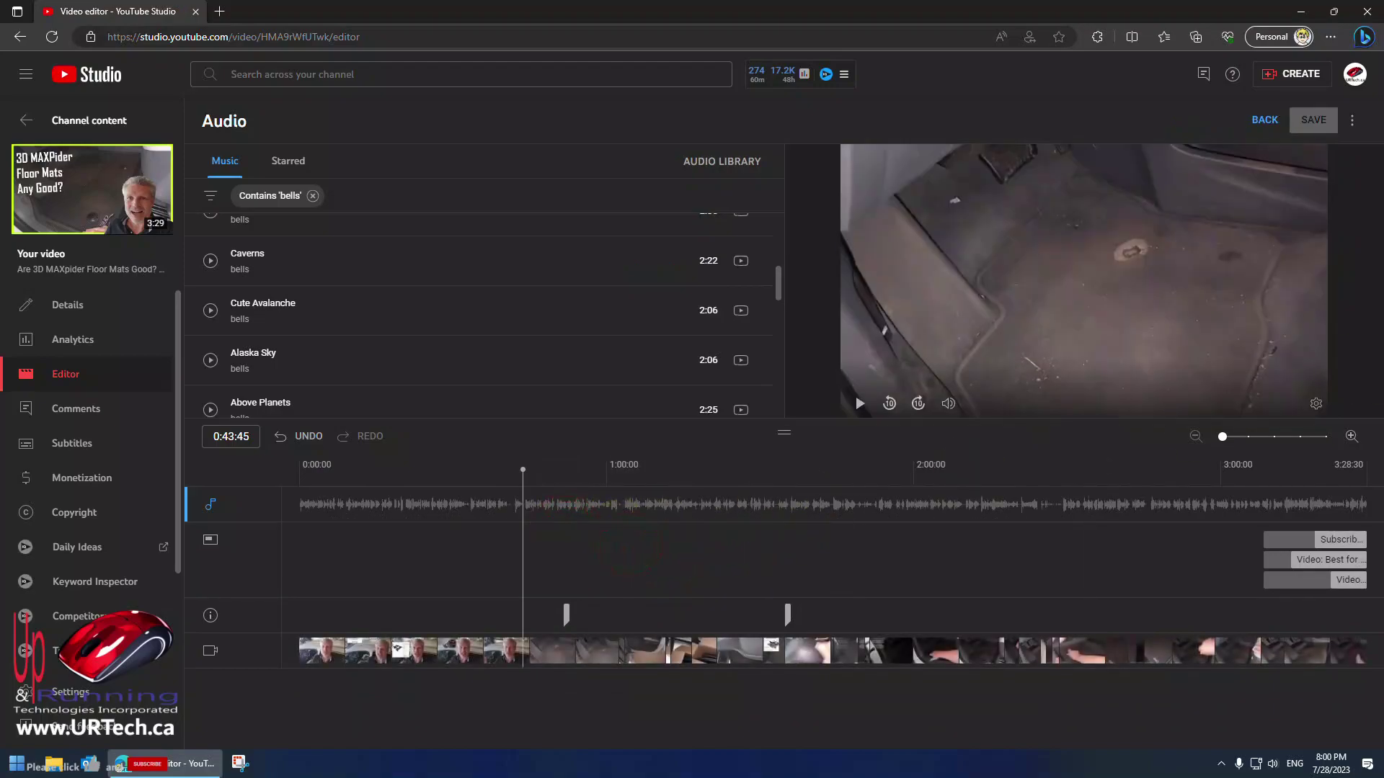
pyautogui.click(1267, 121)
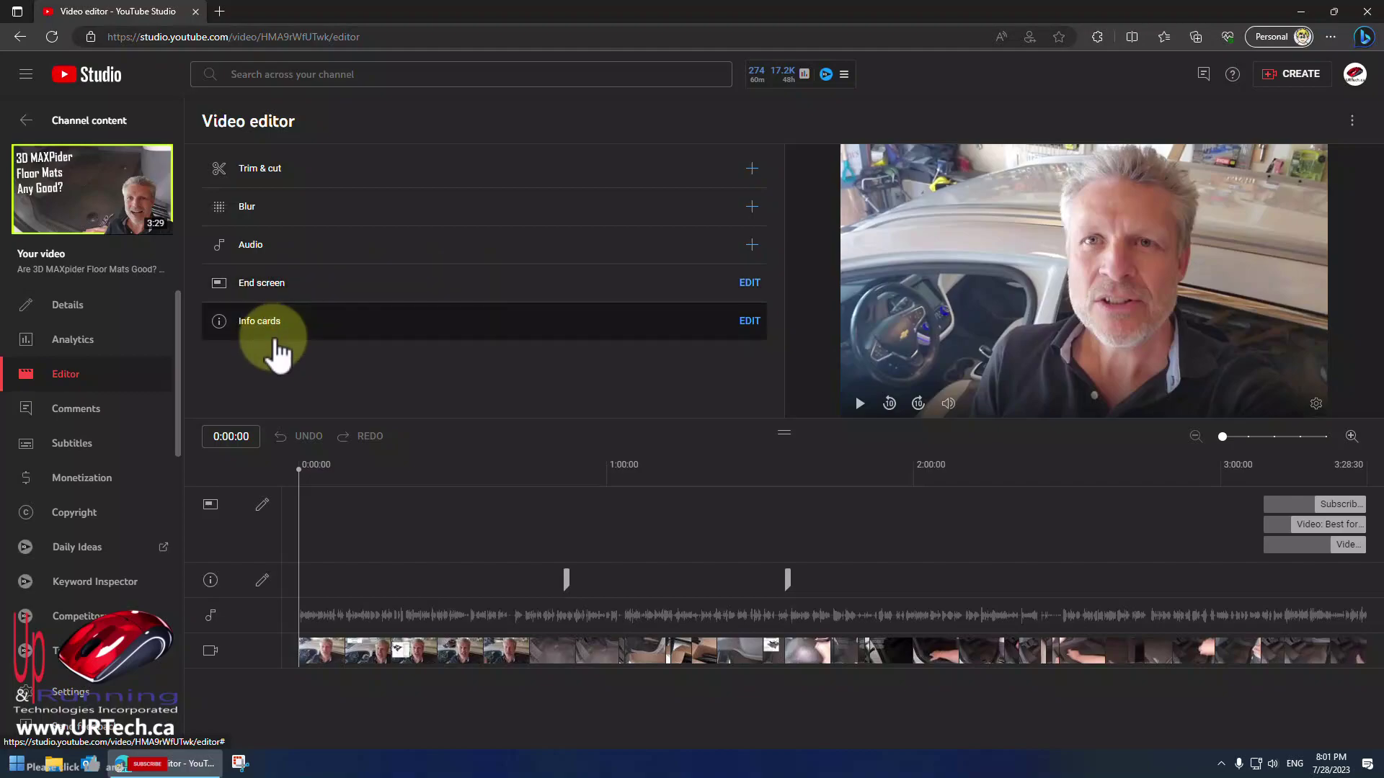
# Inspect the end screen's Most recent upload element, then view the info cards editor.
pyautogui.click(750, 283)
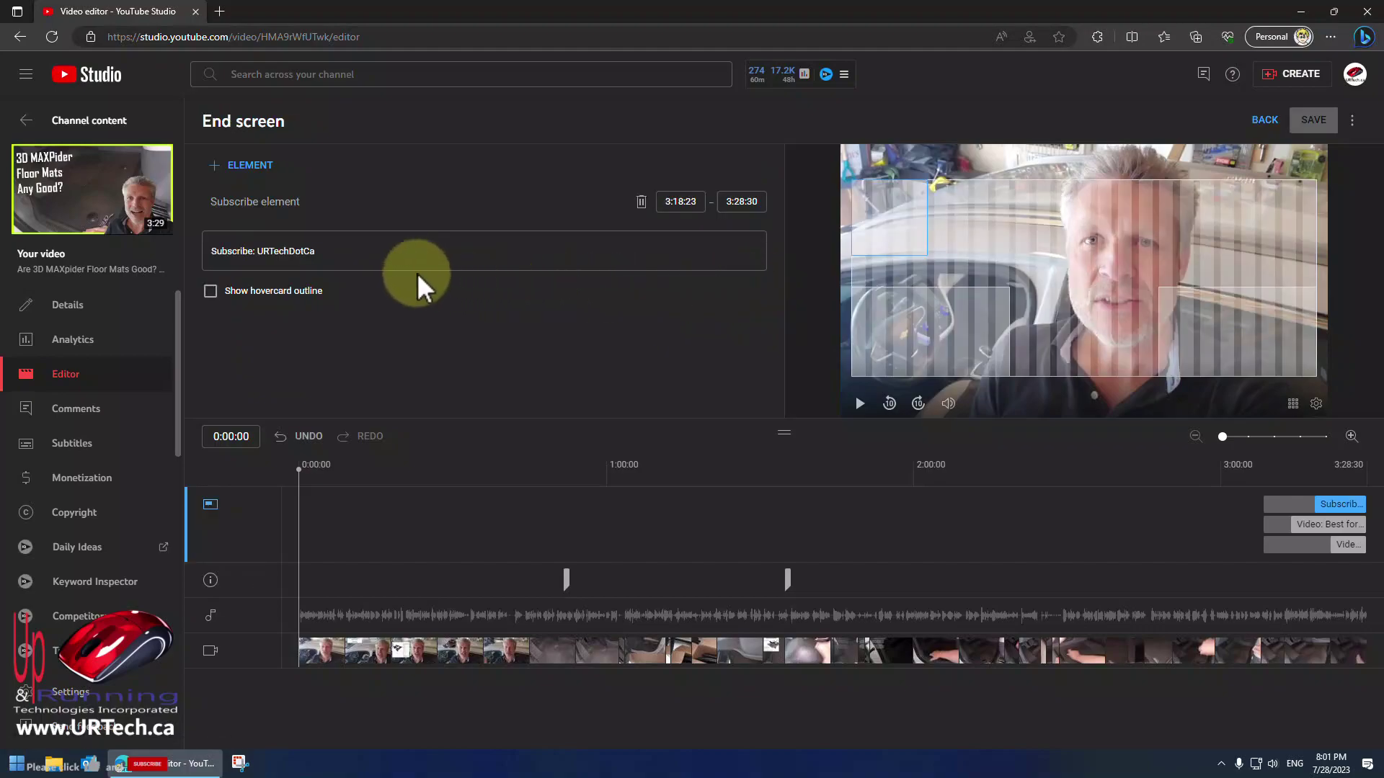
pyautogui.moveTo(942, 334)
pyautogui.mouseDown()
pyautogui.moveTo(1147, 224)
pyautogui.moveTo(920, 297)
pyautogui.moveTo(923, 340)
pyautogui.mouseUp()
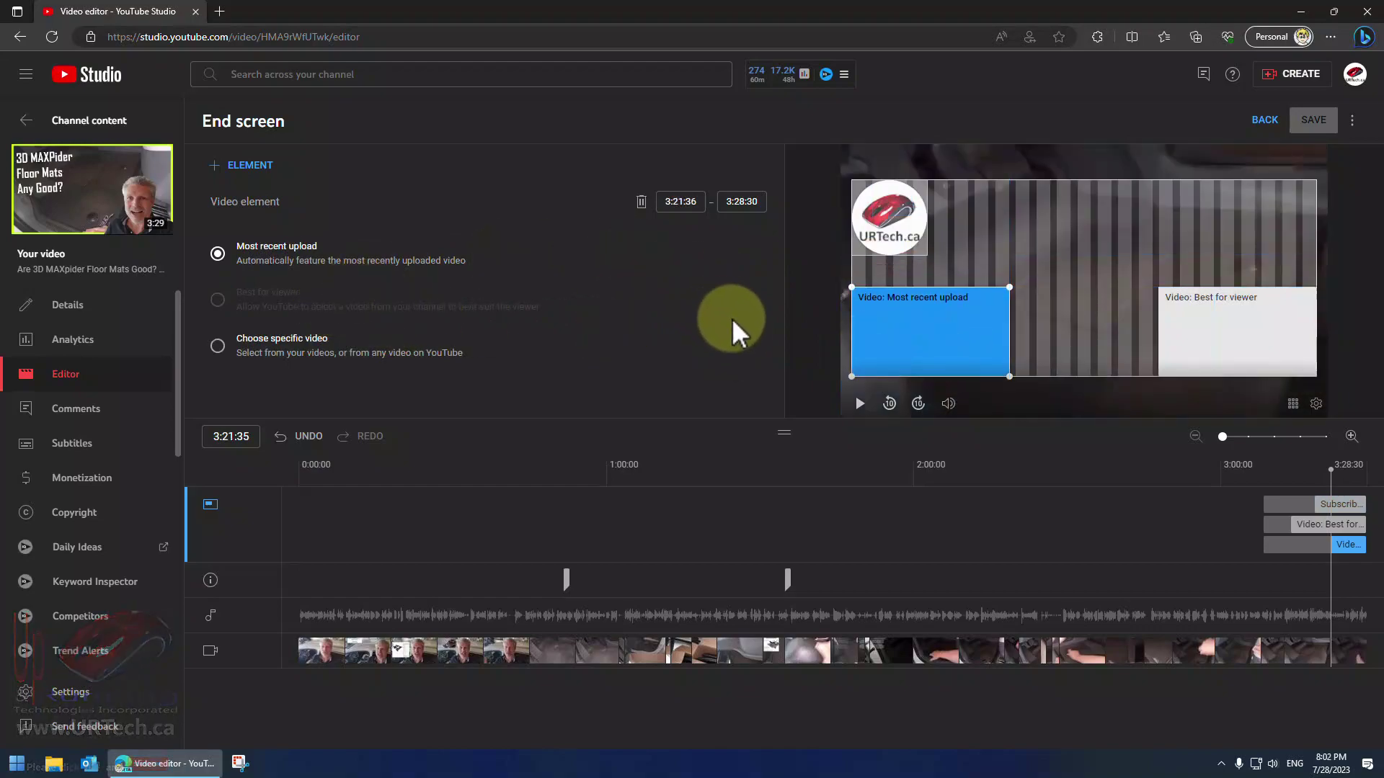
pyautogui.click(743, 324)
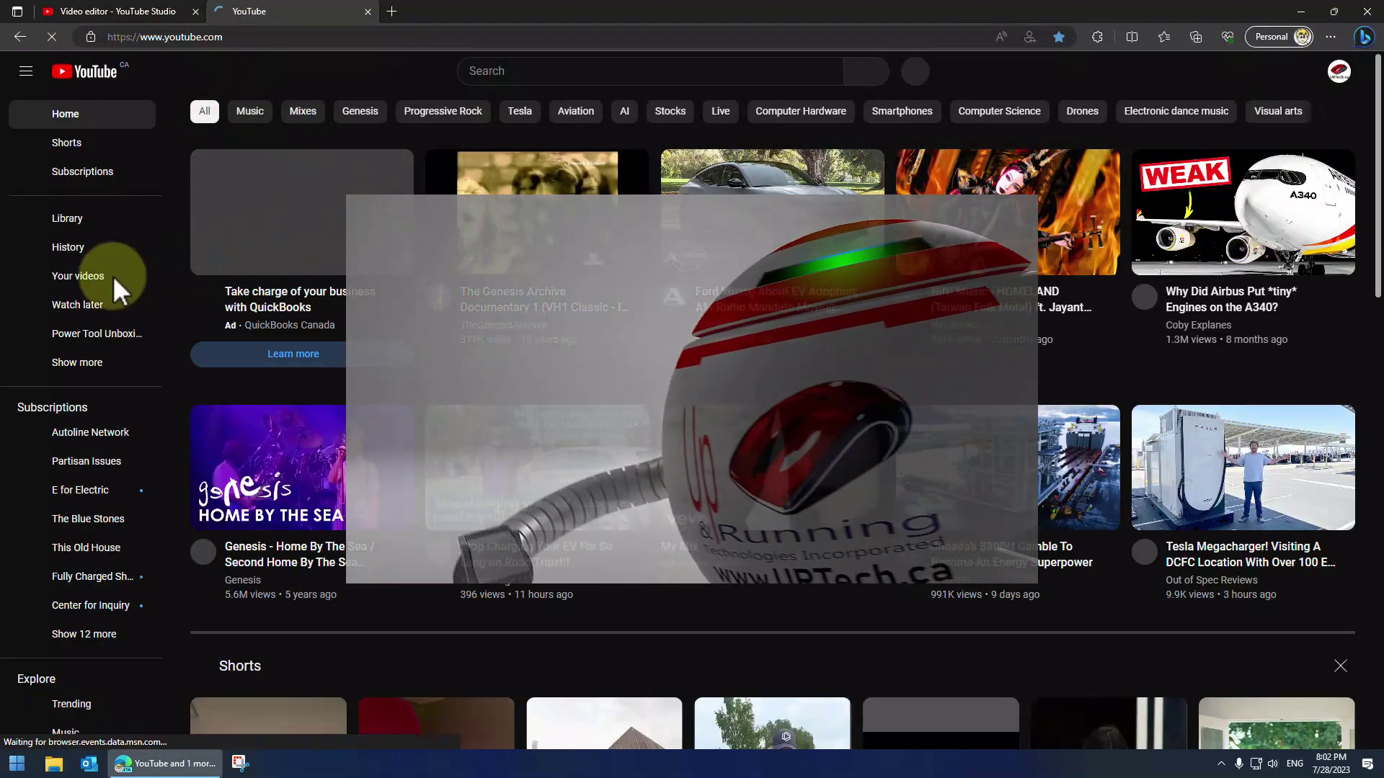
# Open Your videos in a new tab, close the YouTube home tab, and open the floor-mats video's end screen editor.
pyautogui.click(81, 276)
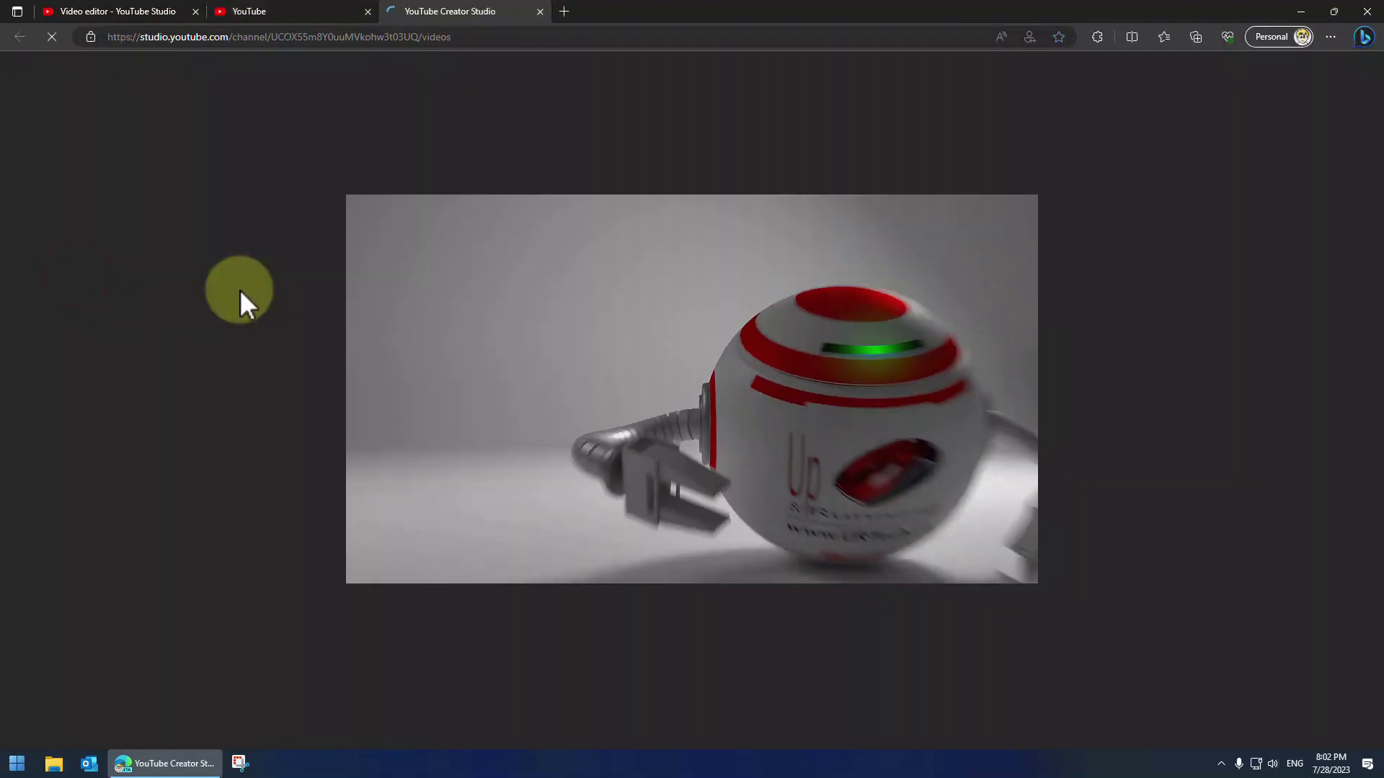
pyautogui.click(367, 11)
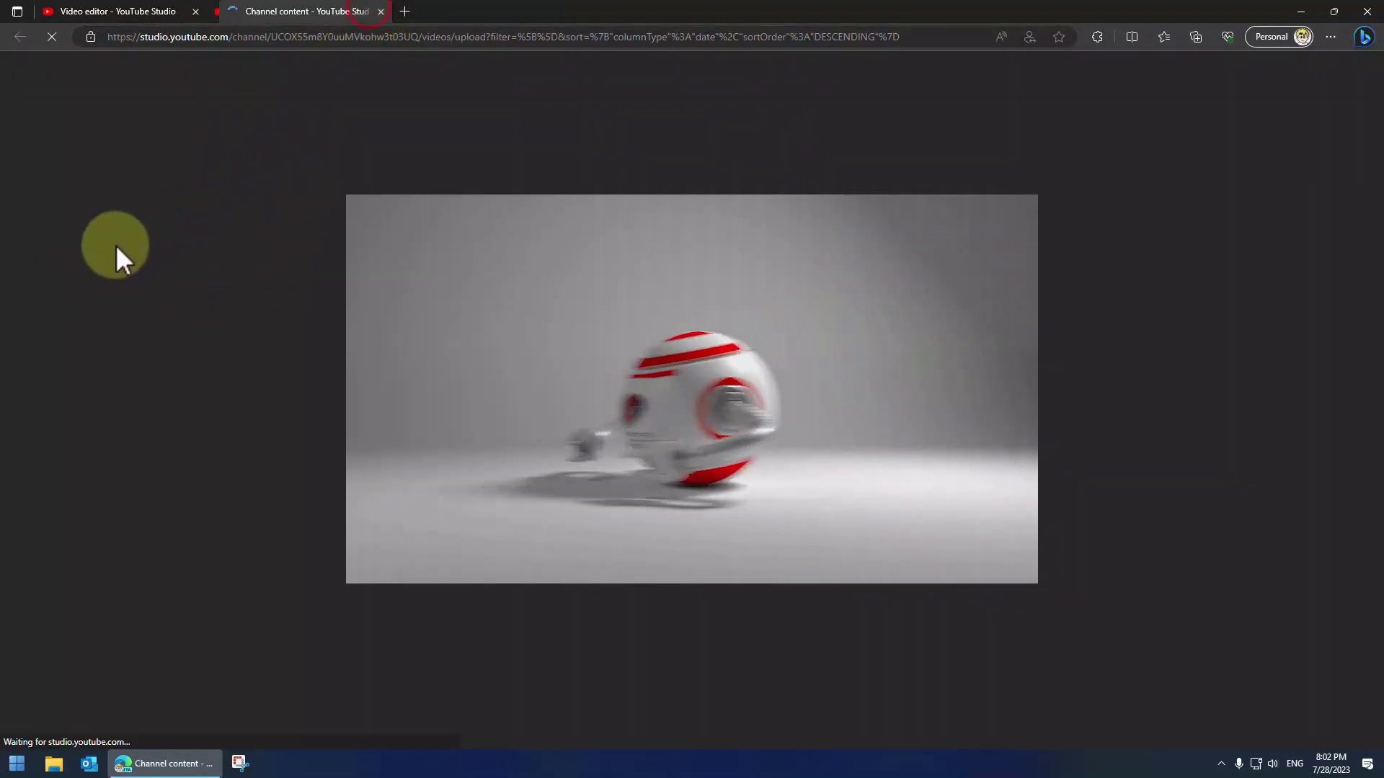
pyautogui.click(272, 285)
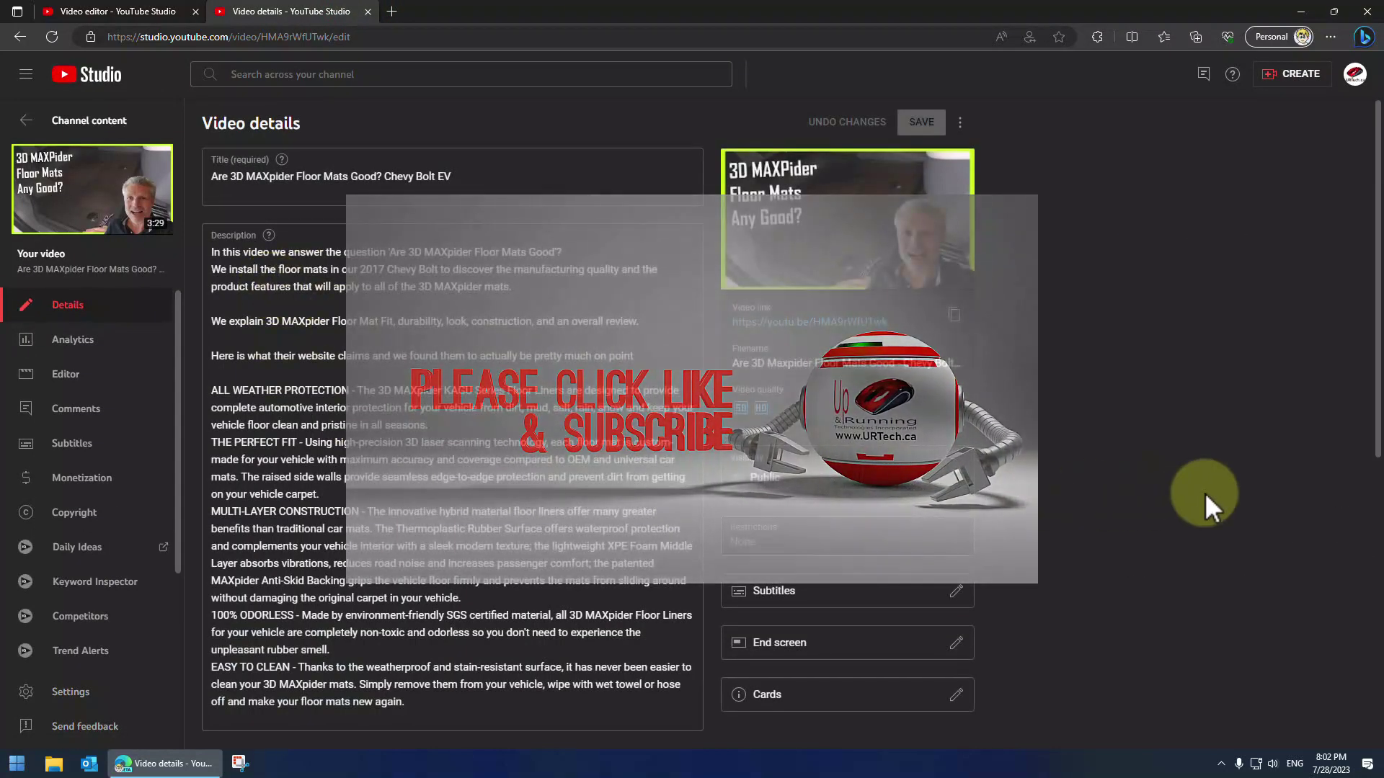
pyautogui.scroll(-7, 960, 522)
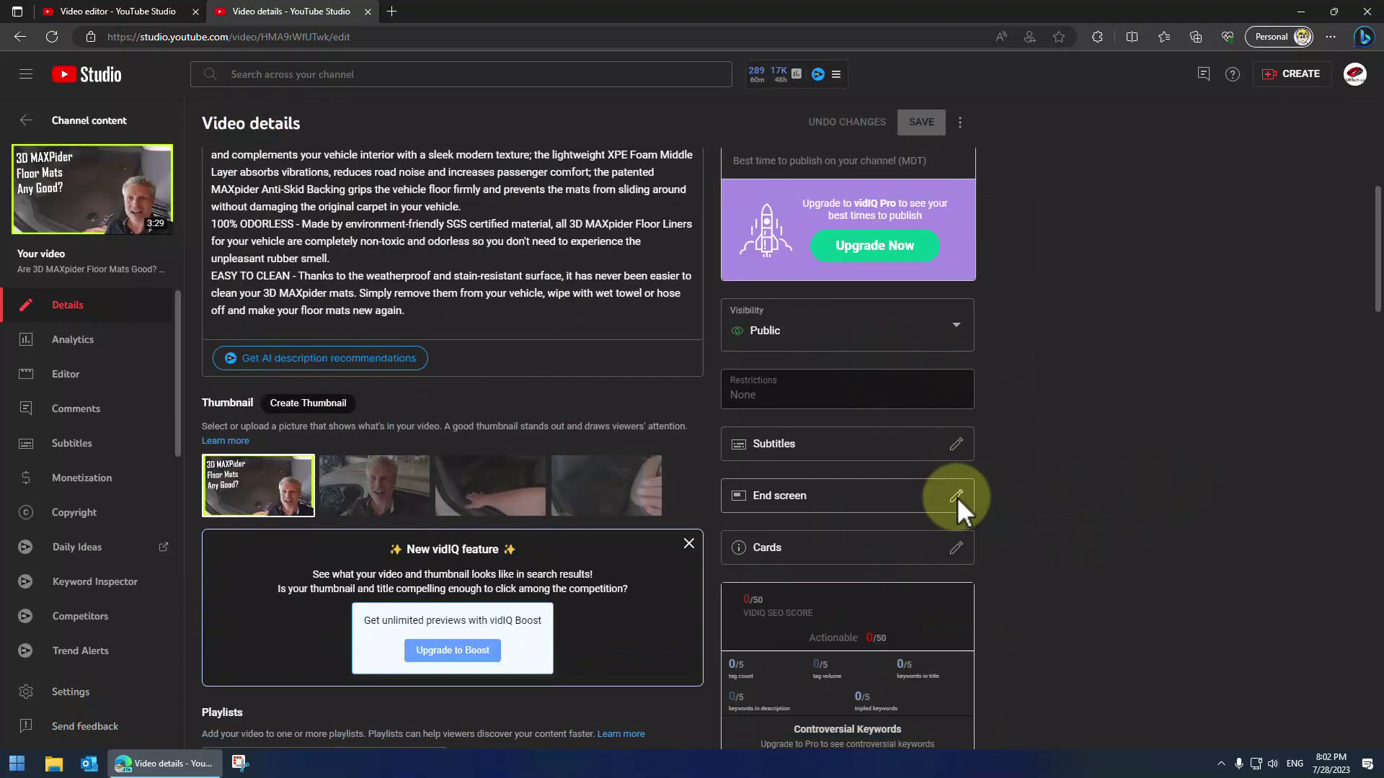
pyautogui.click(814, 504)
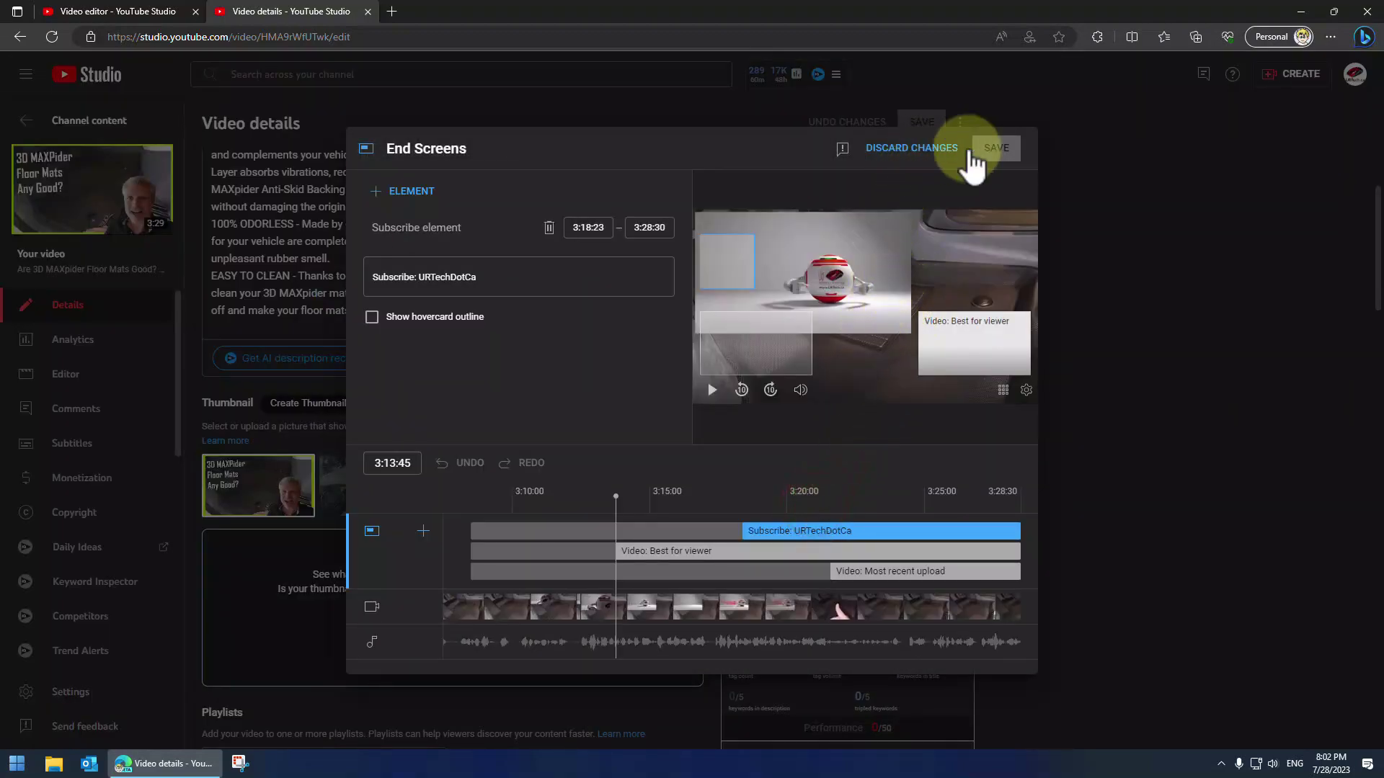
pyautogui.click(102, 11)
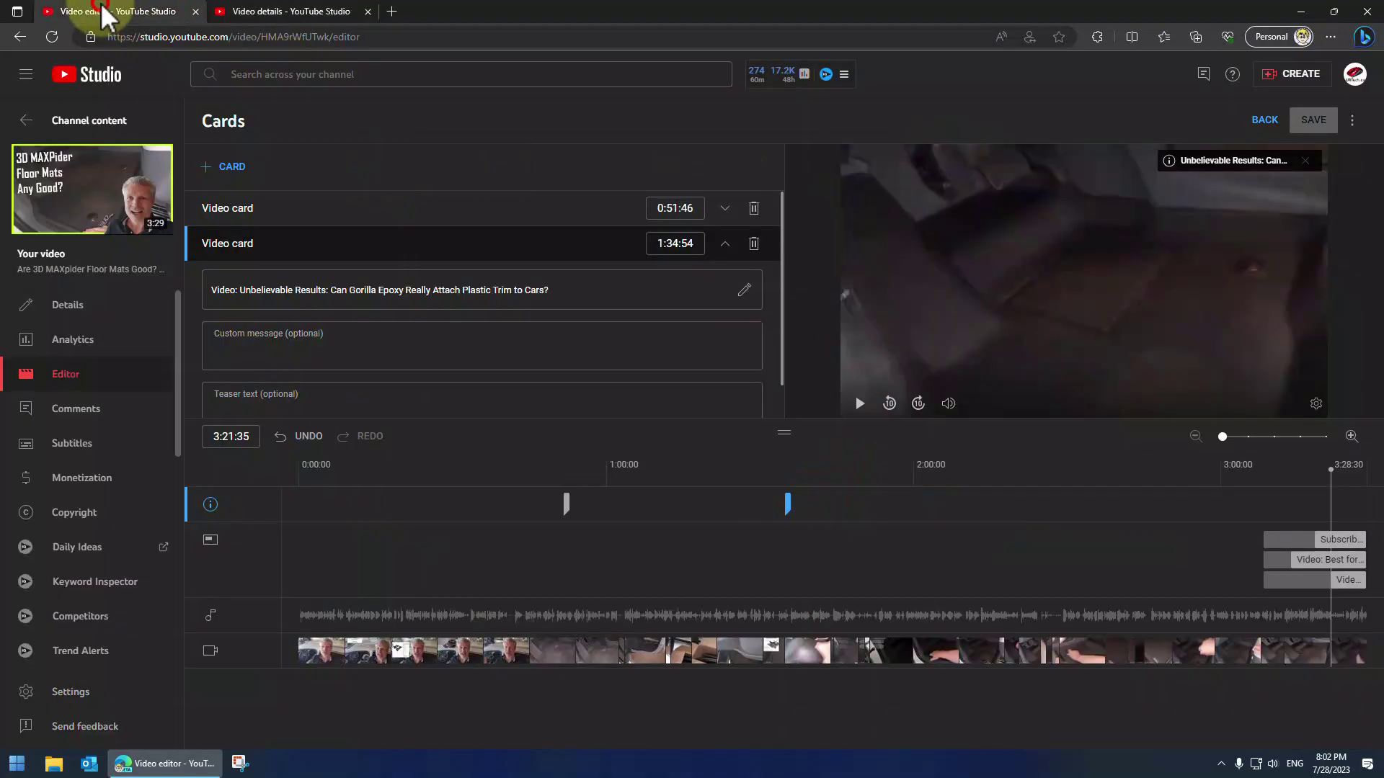